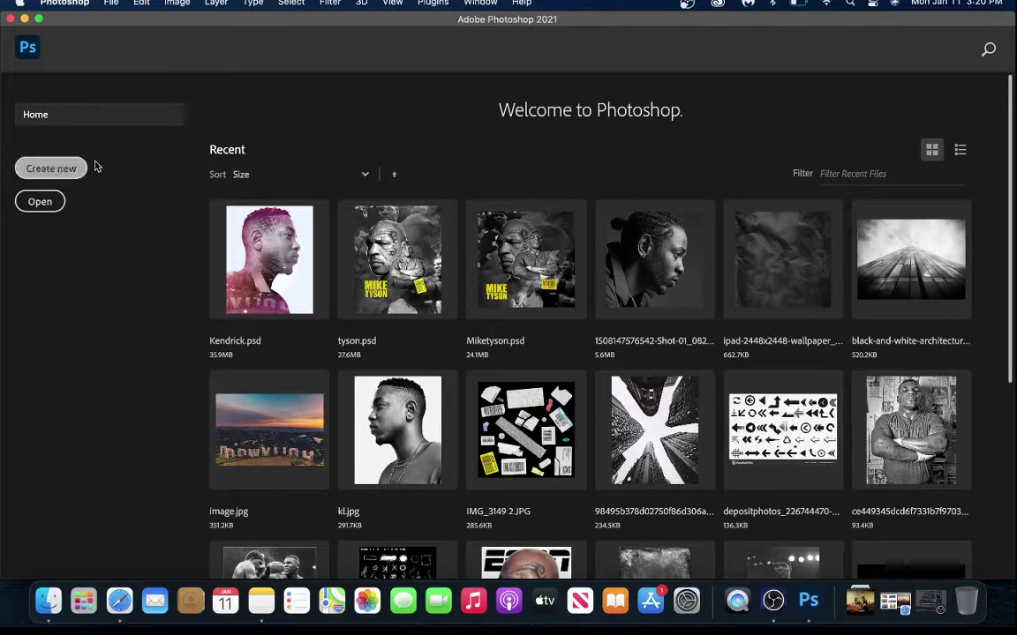
Create a new 1080 x 1350 pixel RGB document at 72 pixels/inch with a white background
left_click(61, 174)
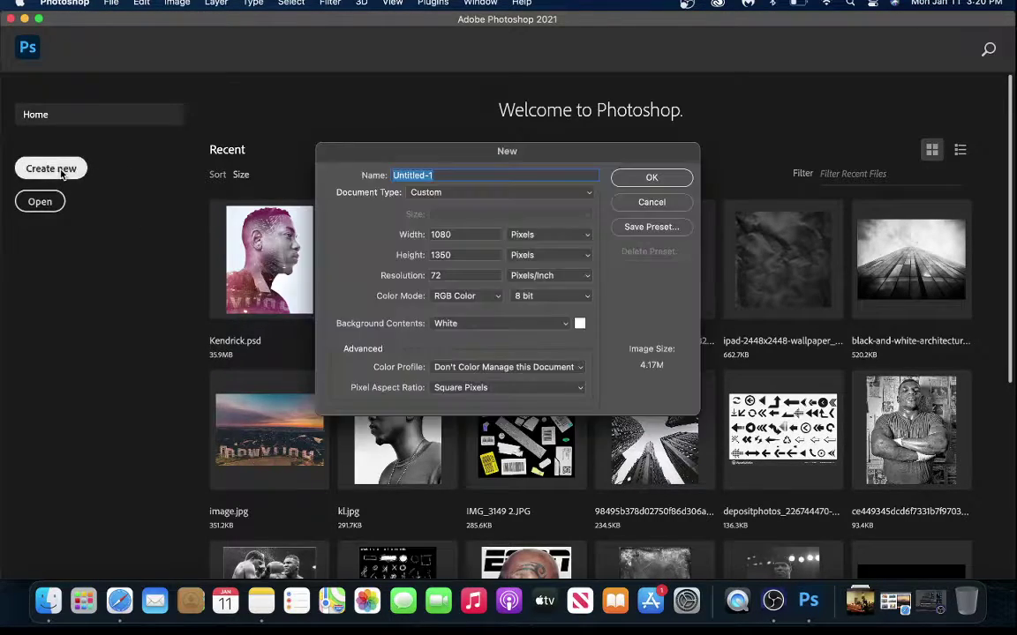
left_click_drag(509, 153, 555, 124)
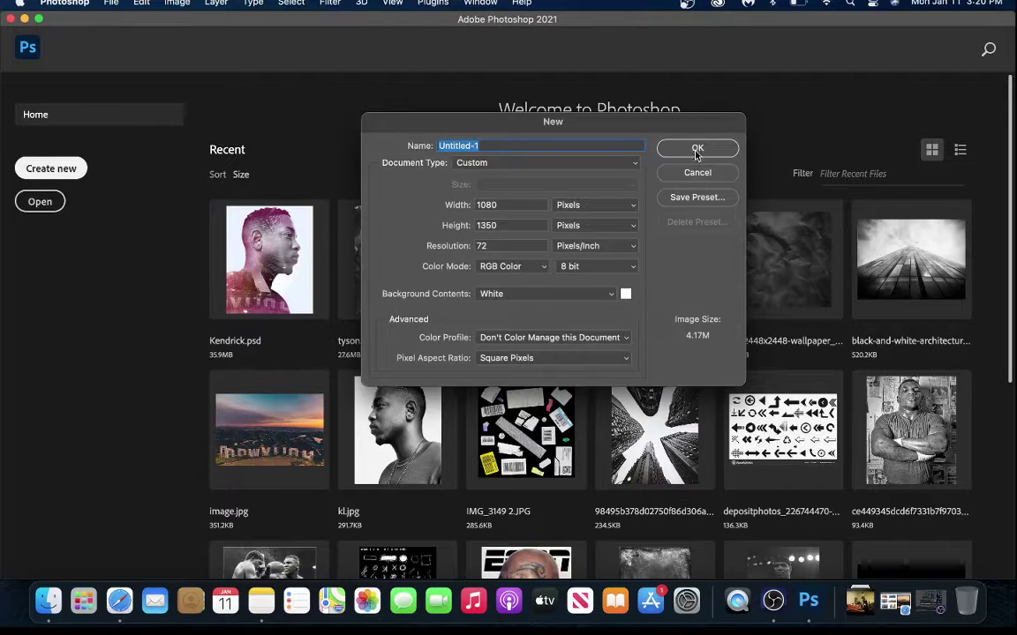
key("Return")
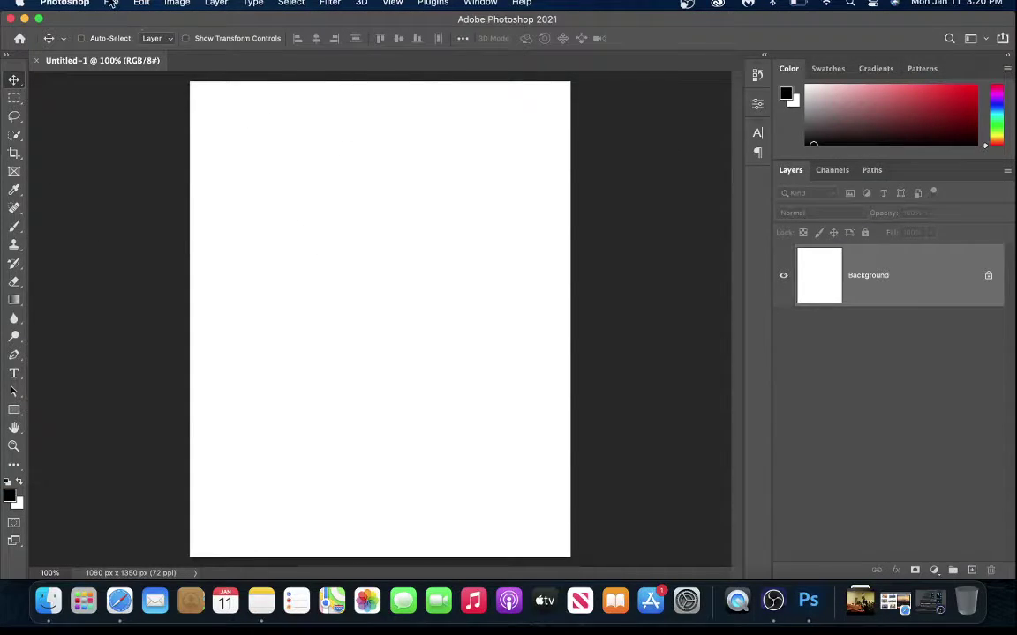
Preview the images in the Landscape folder and open the side-profile portrait kl.jpg
left_click(111, 3)
left_click(129, 33)
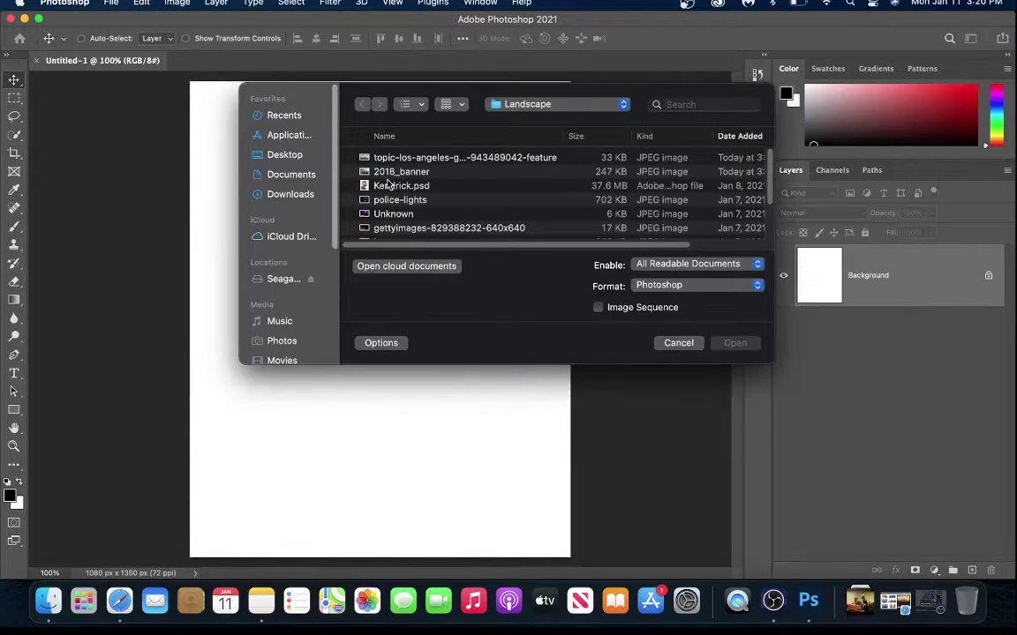
left_click(422, 160)
key("space")
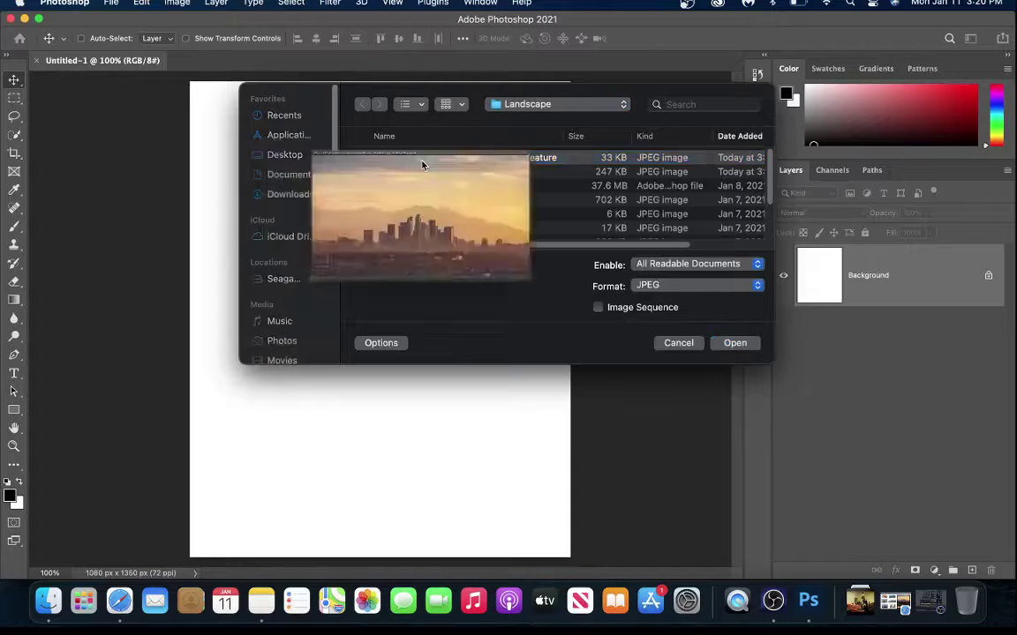
key("Down")
key("Down")
key("Down")
key("Down")
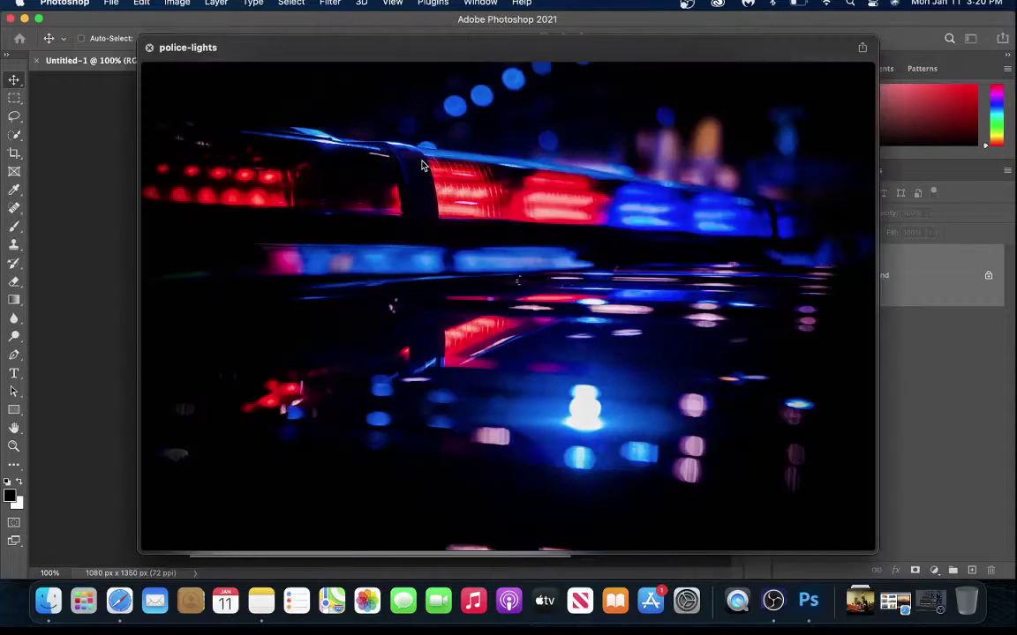
key("Down")
key("Down")
key("Down")
key("Down")
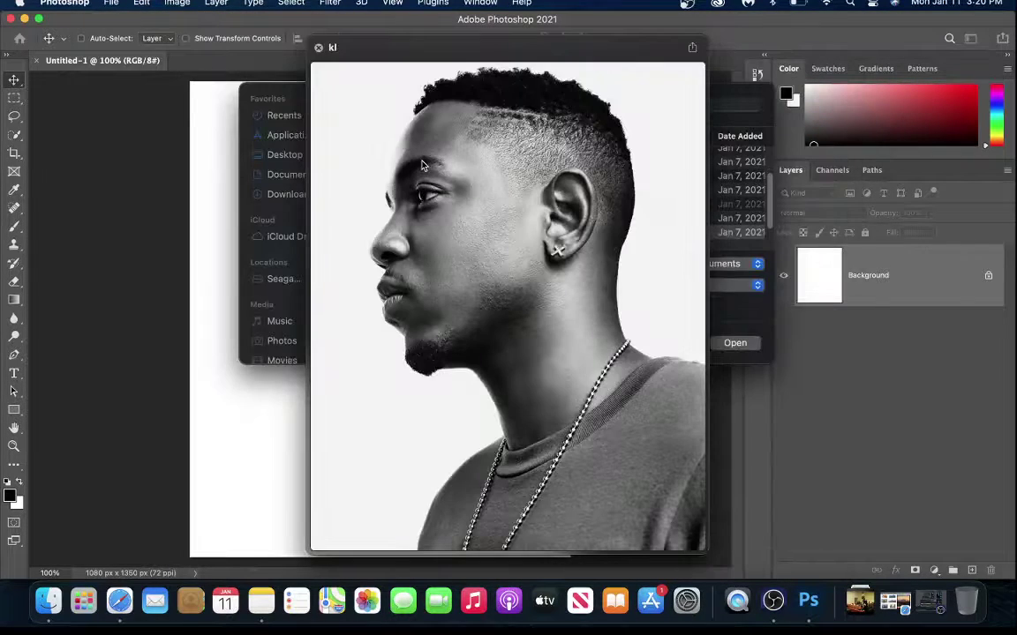
key("space")
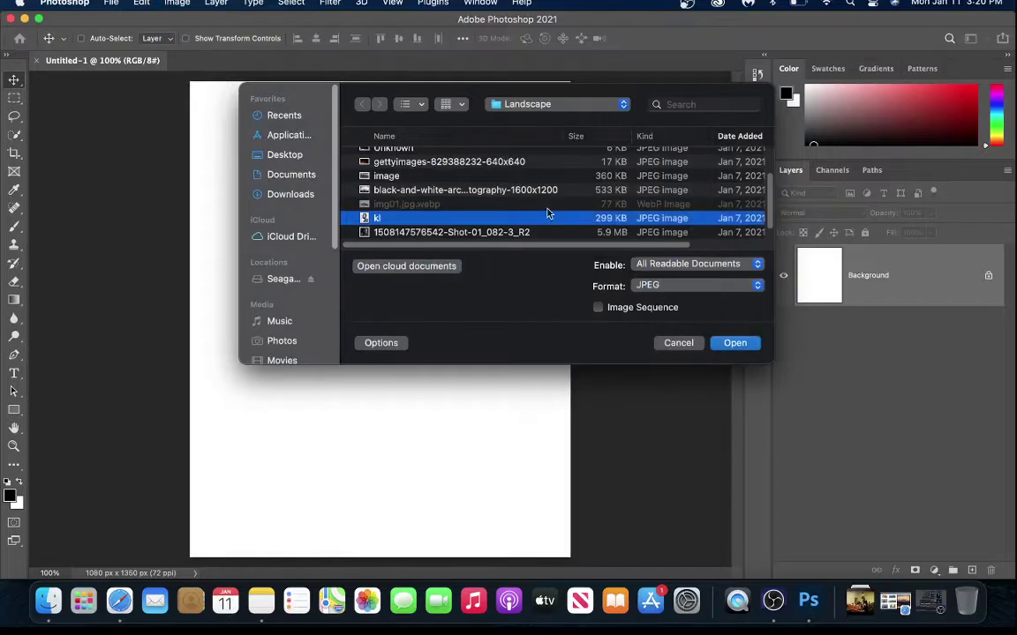
left_click(737, 343)
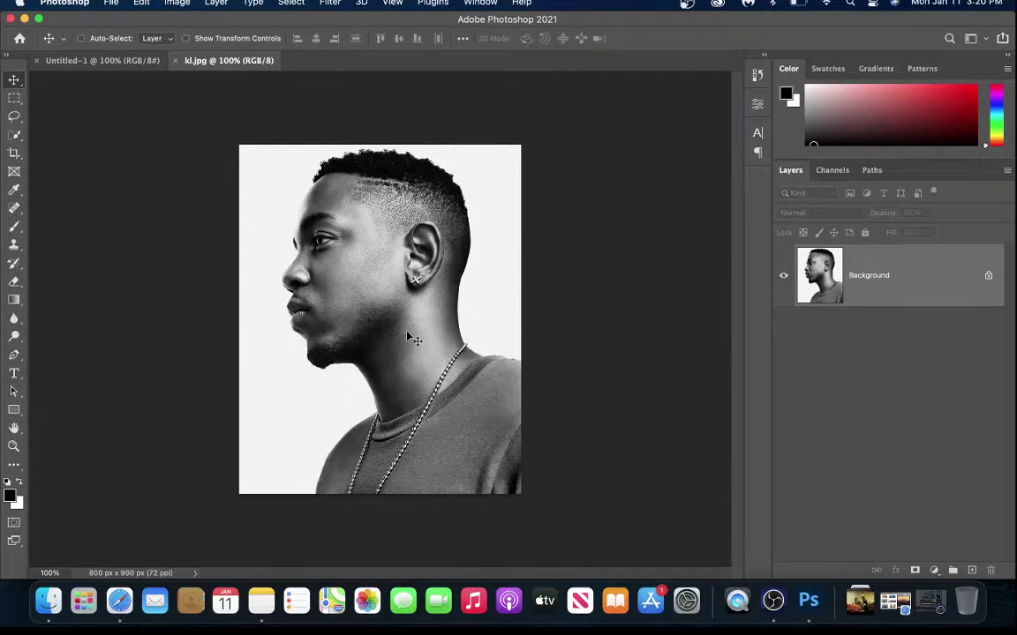
left_click(392, 4)
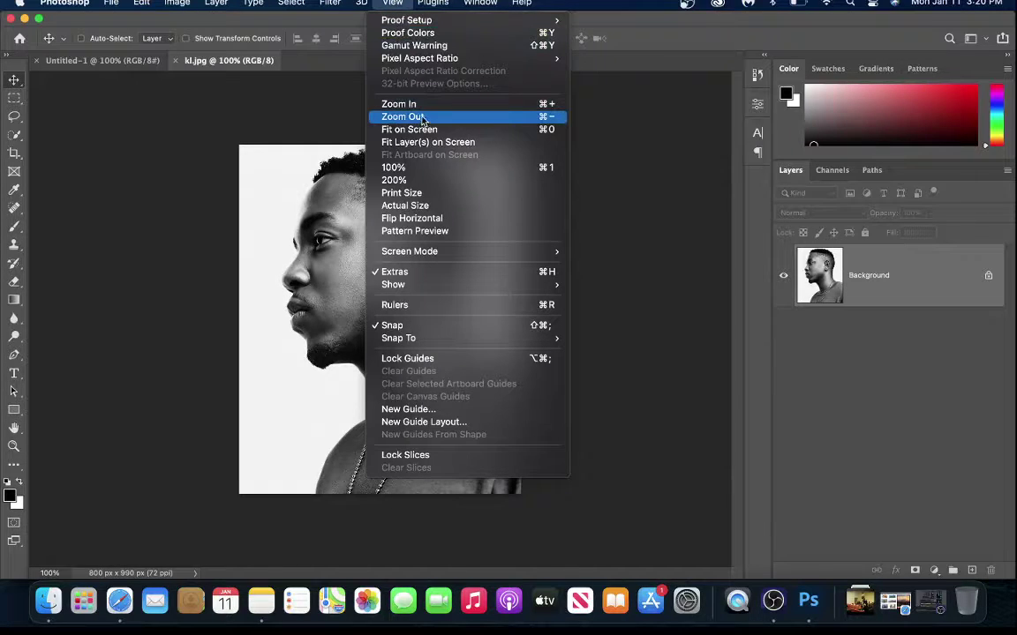
left_click(537, 104)
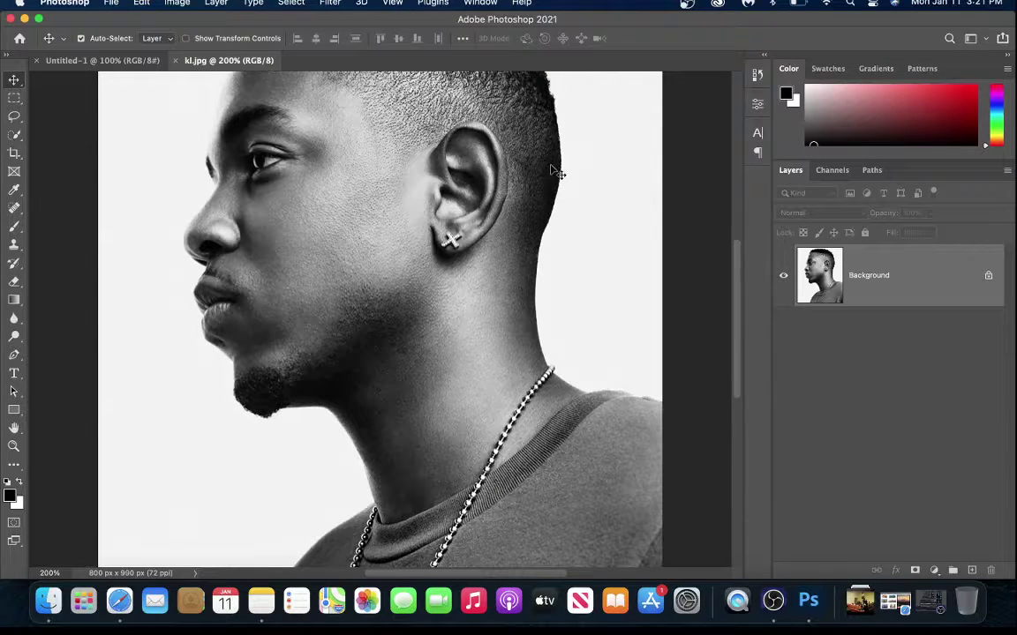
key("super+equal")
key("super+equal")
key("super+minus")
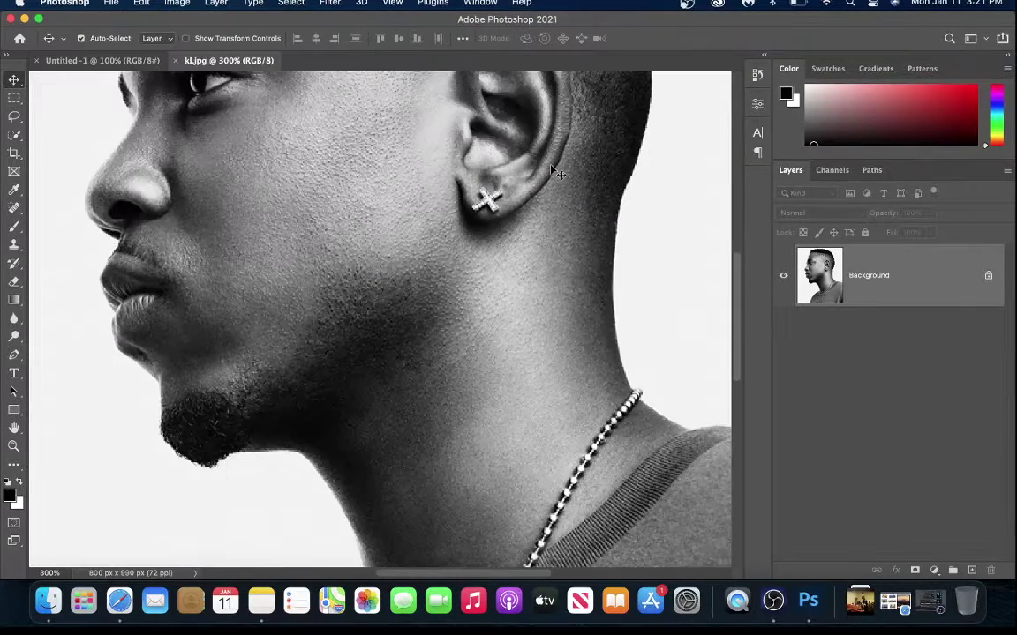
key("super+minus")
key("super+minus")
left_click(414, 4)
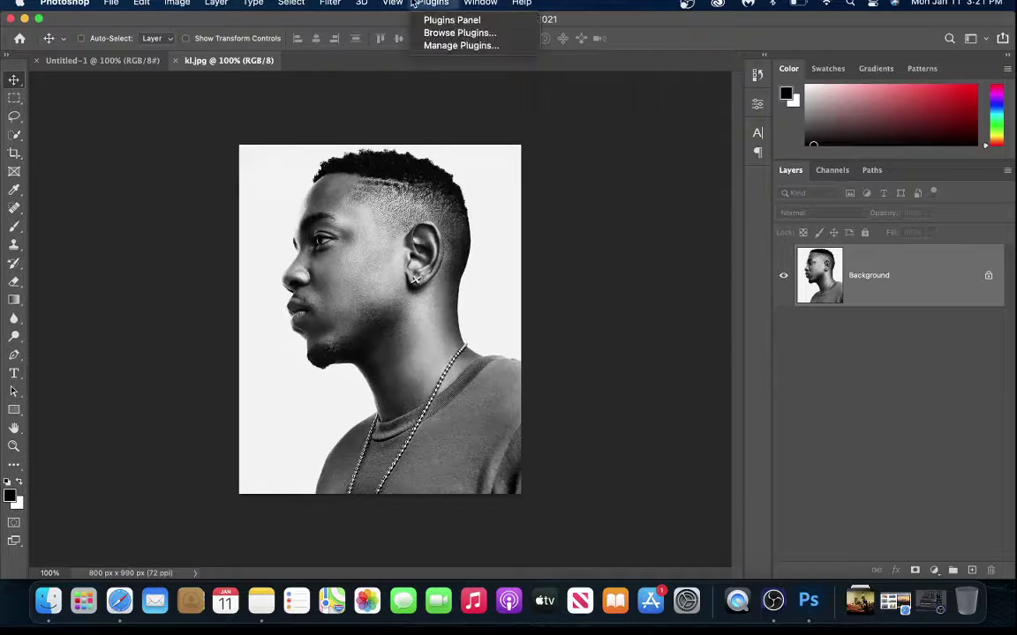
left_click(658, 186)
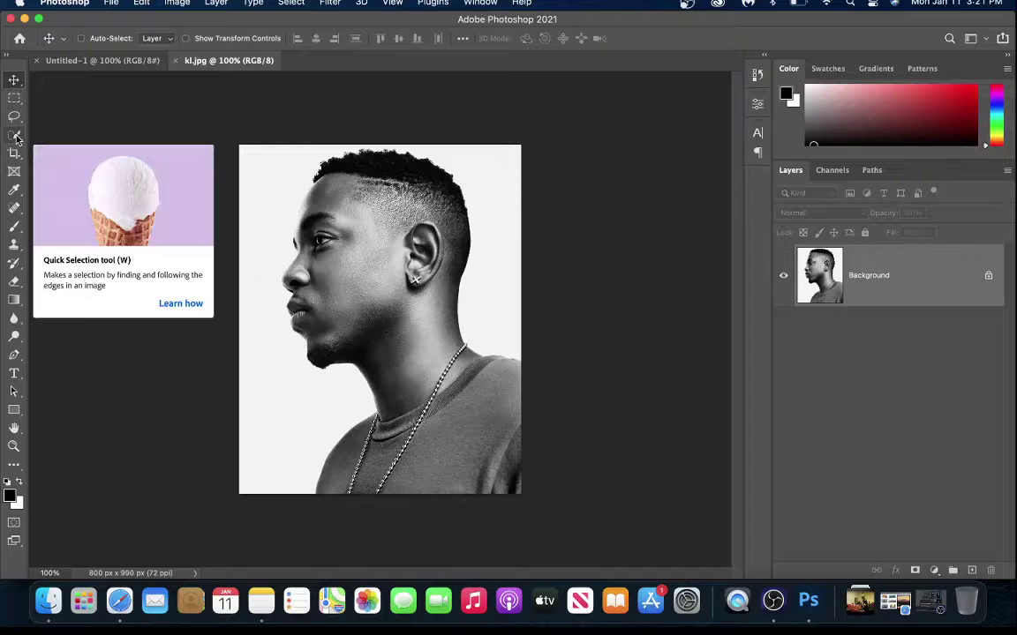
Select the man's face, neck, hair and sweater in the portrait with the Quick Selection tool
left_click(15, 136)
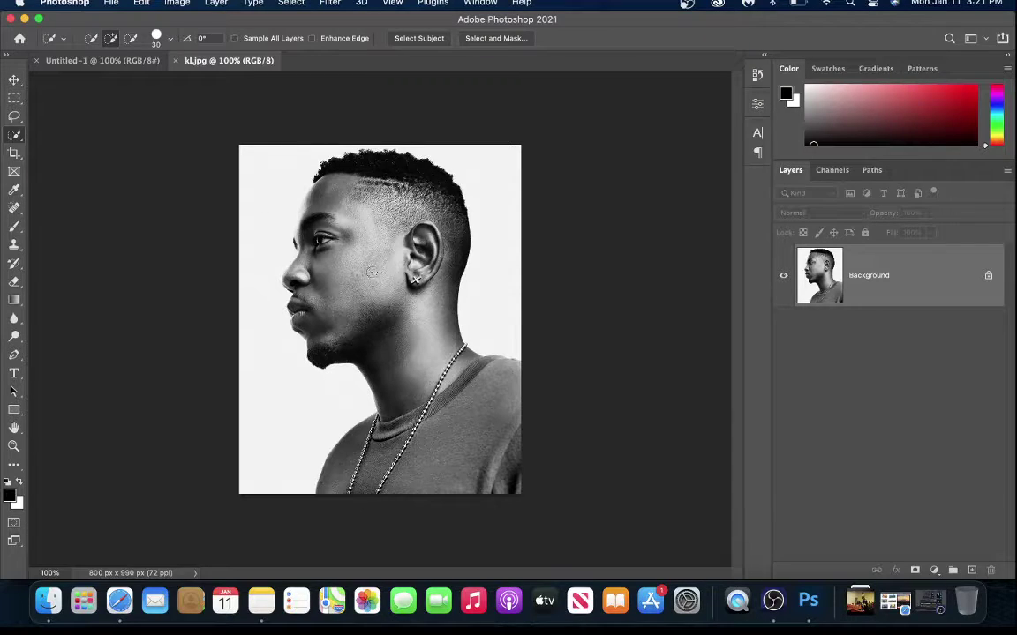
key("super+equal")
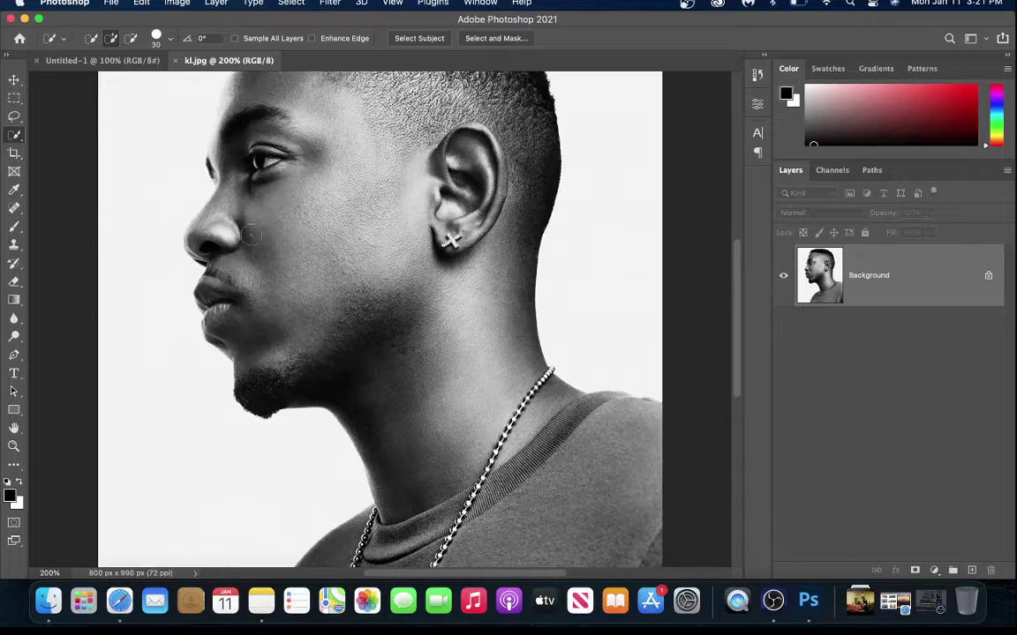
mouse_move(255, 226)
left_mouse_down()
mouse_move(329, 313)
mouse_move(259, 315)
mouse_move(276, 374)
mouse_move(368, 368)
mouse_move(350, 416)
mouse_move(455, 469)
mouse_move(521, 447)
mouse_move(551, 409)
mouse_move(565, 438)
mouse_move(537, 427)
mouse_move(562, 515)
mouse_move(618, 490)
left_mouse_up()
scroll(479, 432, "down", 5)
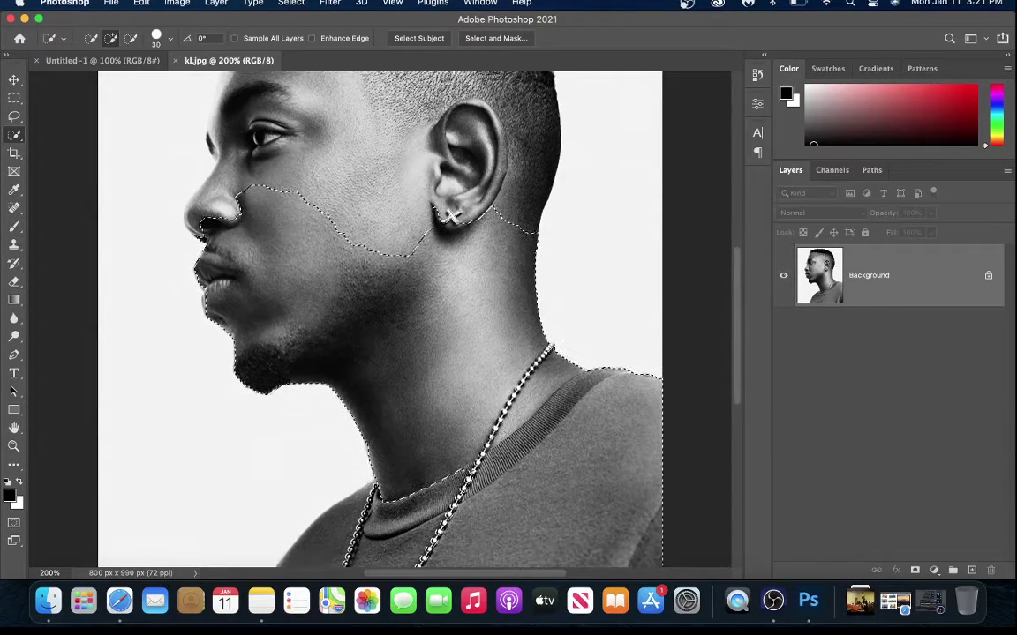
left_click_drag(423, 436, 304, 481)
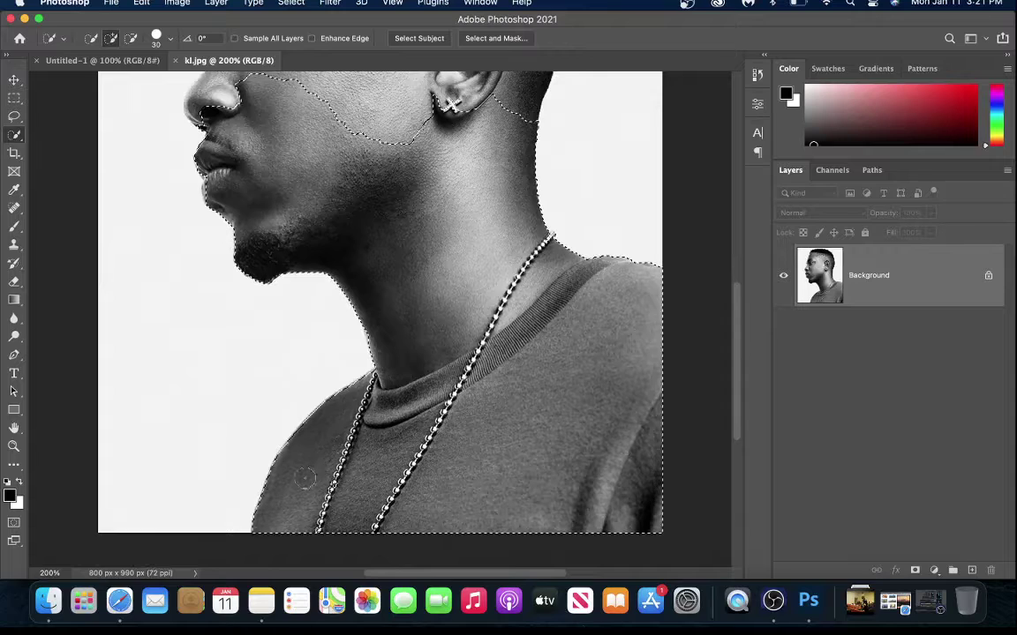
scroll(454, 397, "up", 9)
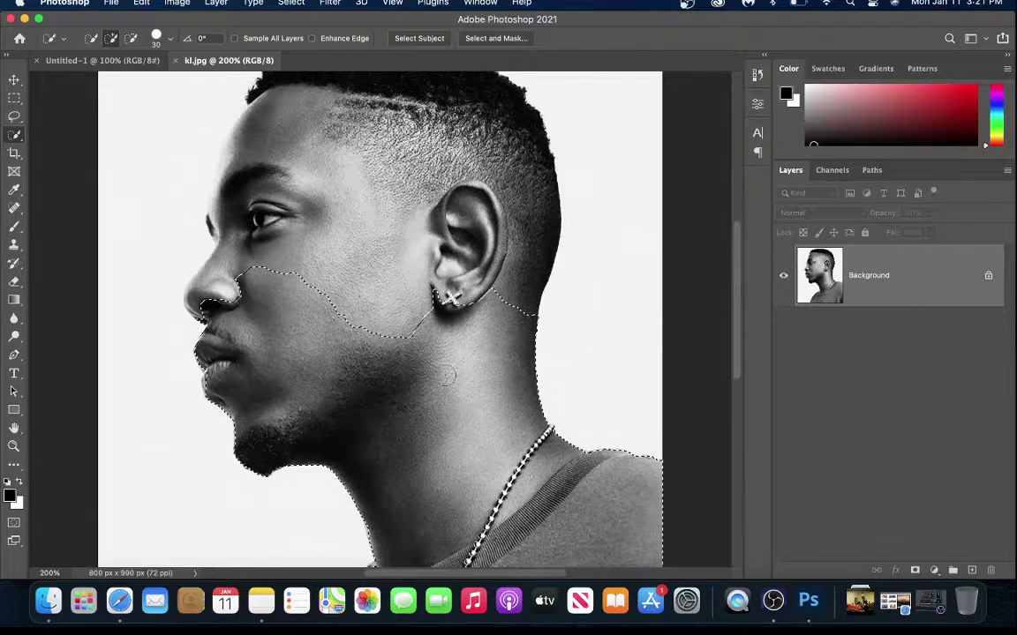
mouse_move(447, 377)
left_mouse_down()
mouse_move(441, 322)
mouse_move(402, 300)
mouse_move(339, 234)
mouse_move(282, 362)
left_mouse_up()
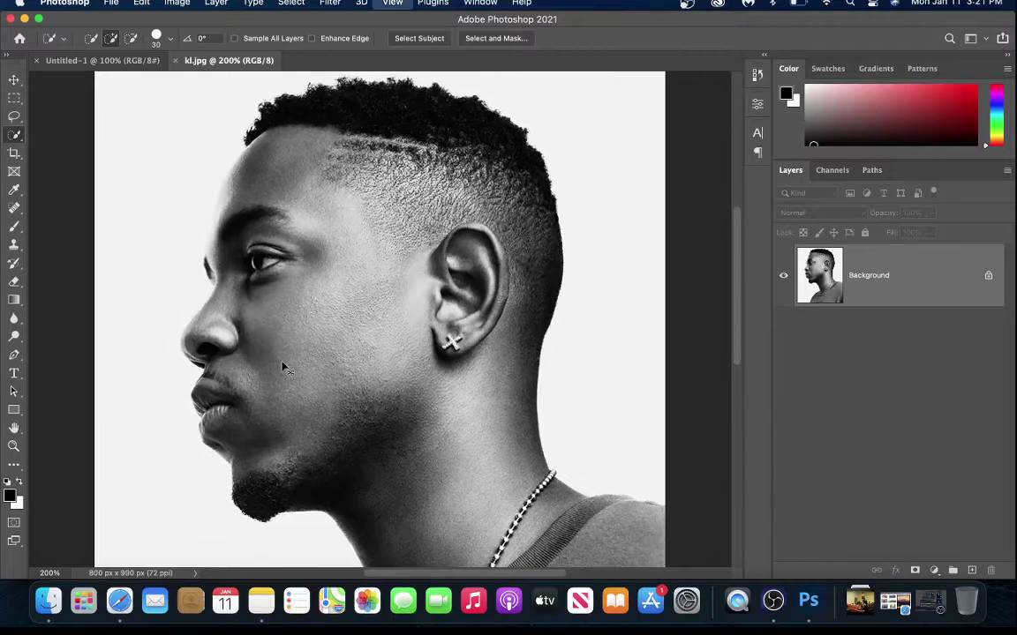
Refine the selection edge along the nose, brow and forehead so that it follows the face profile
key("super+equal")
scroll(379, 320, "down", 3)
scroll(379, 319, "left", 5)
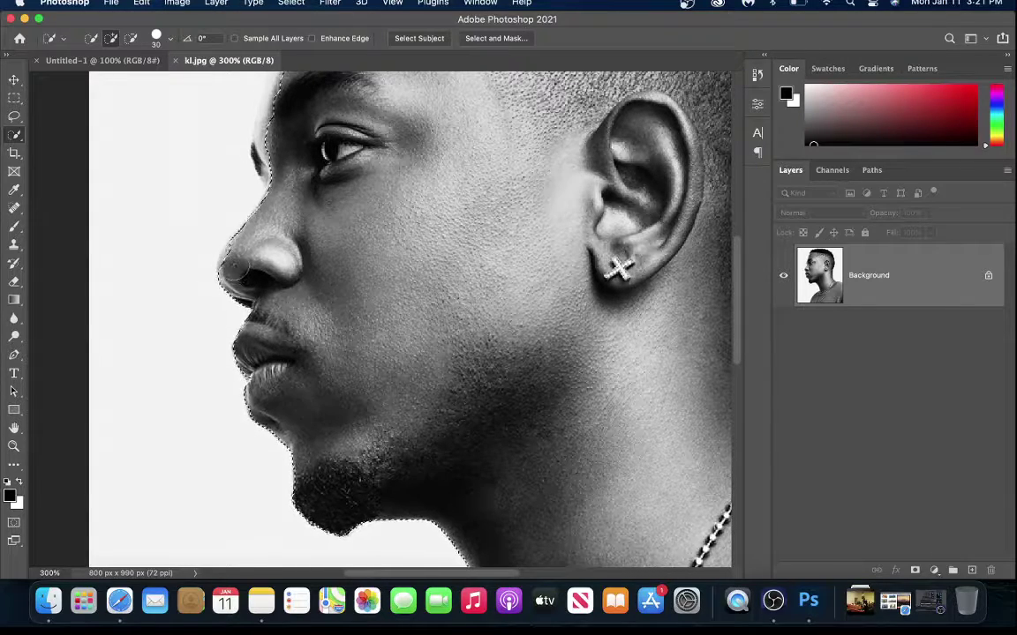
scroll(303, 284, "up", 5)
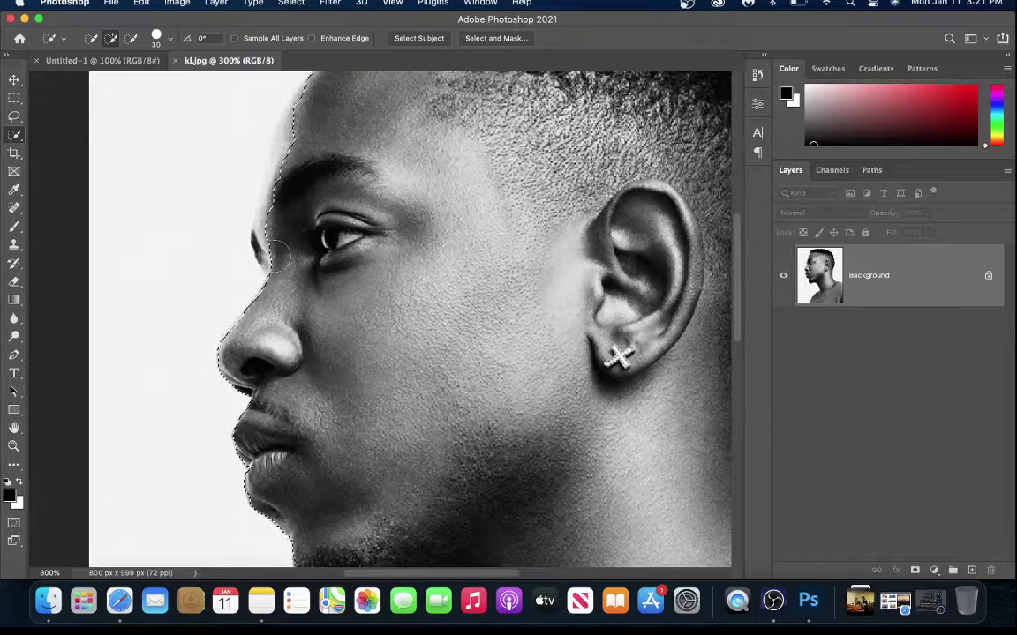
scroll(309, 271, "up", 4)
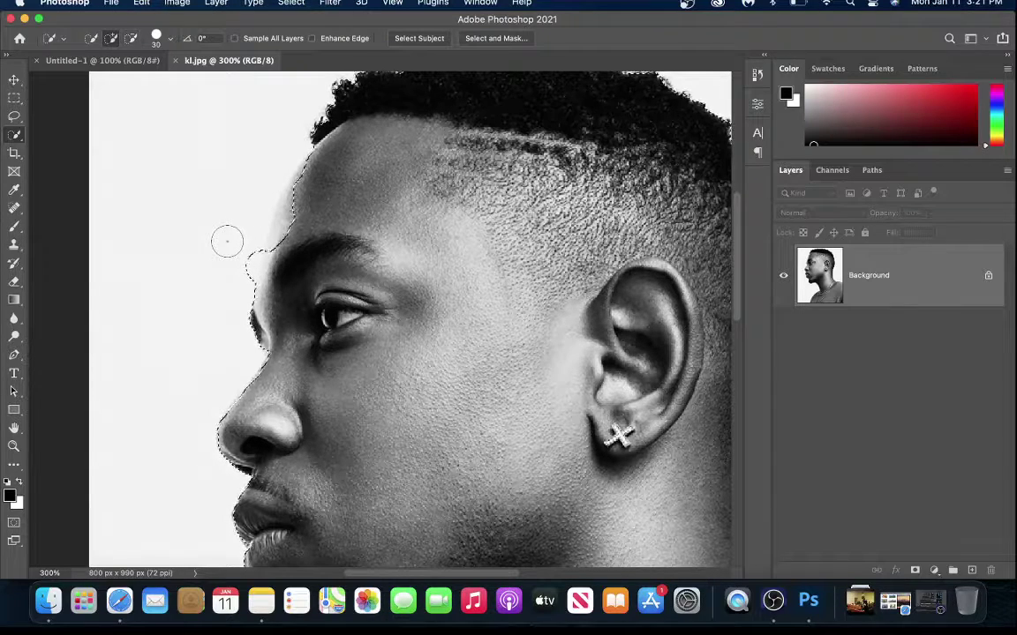
key("alt")
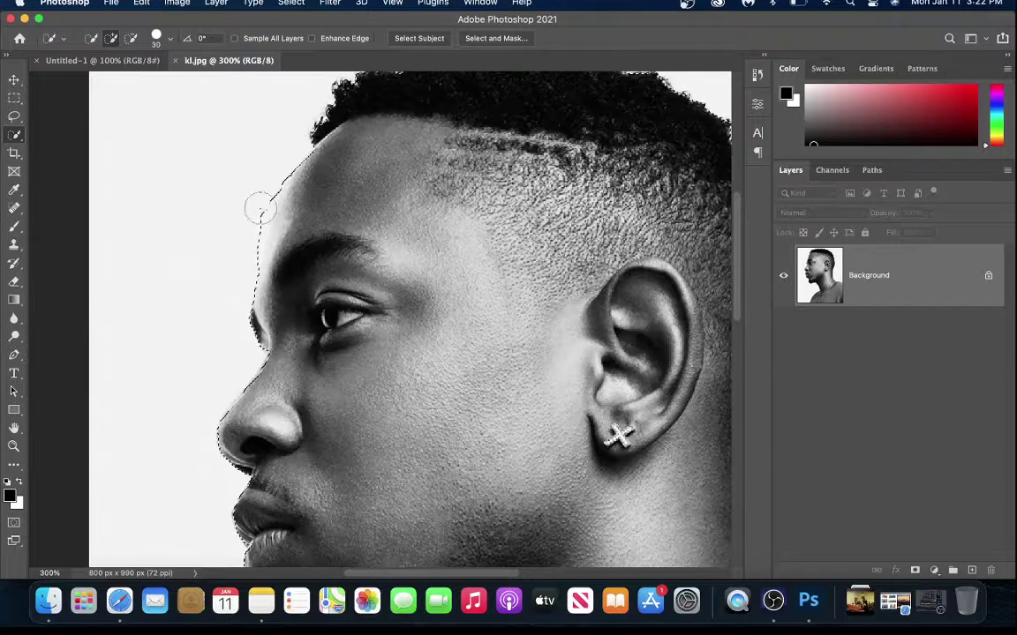
key("alt")
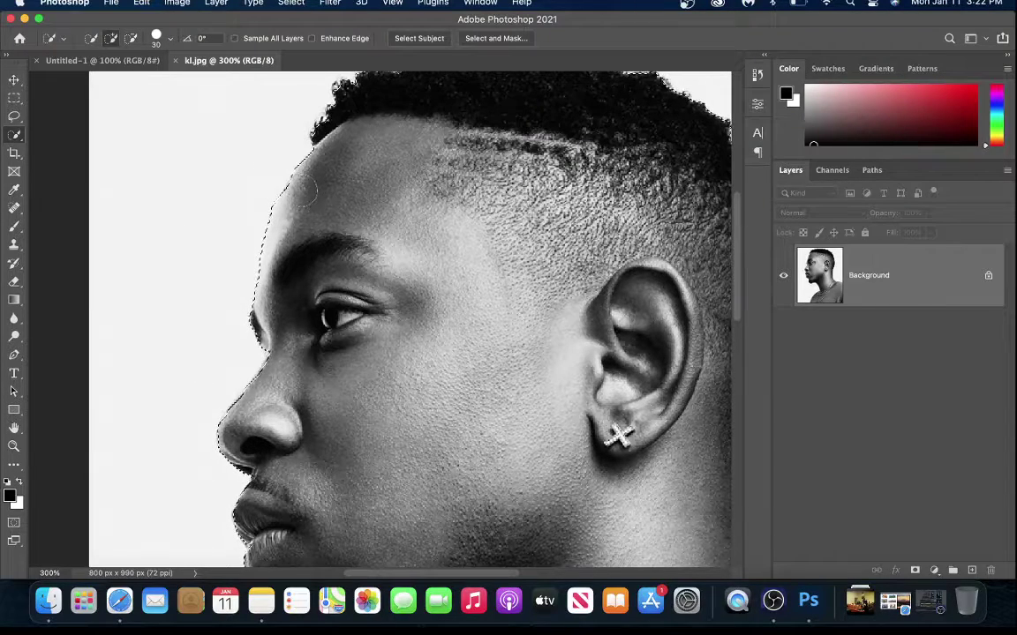
Check the selection outline around the head, chain and shoulders, and copy the selected man
key("super+minus")
scroll(570, 353, "down", 5)
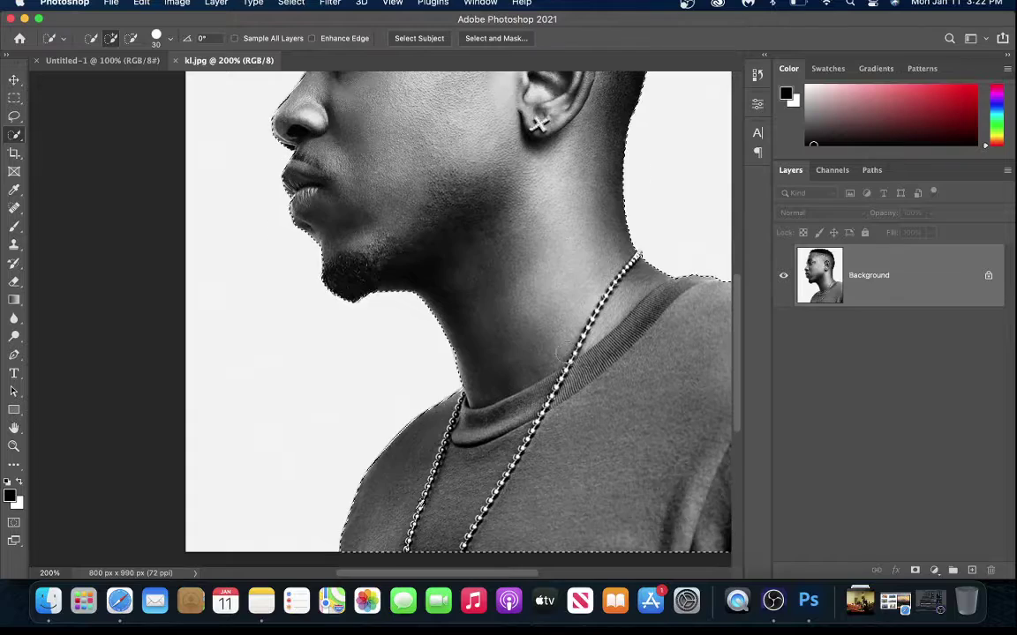
scroll(569, 352, "up", 3)
scroll(569, 352, "down", 3)
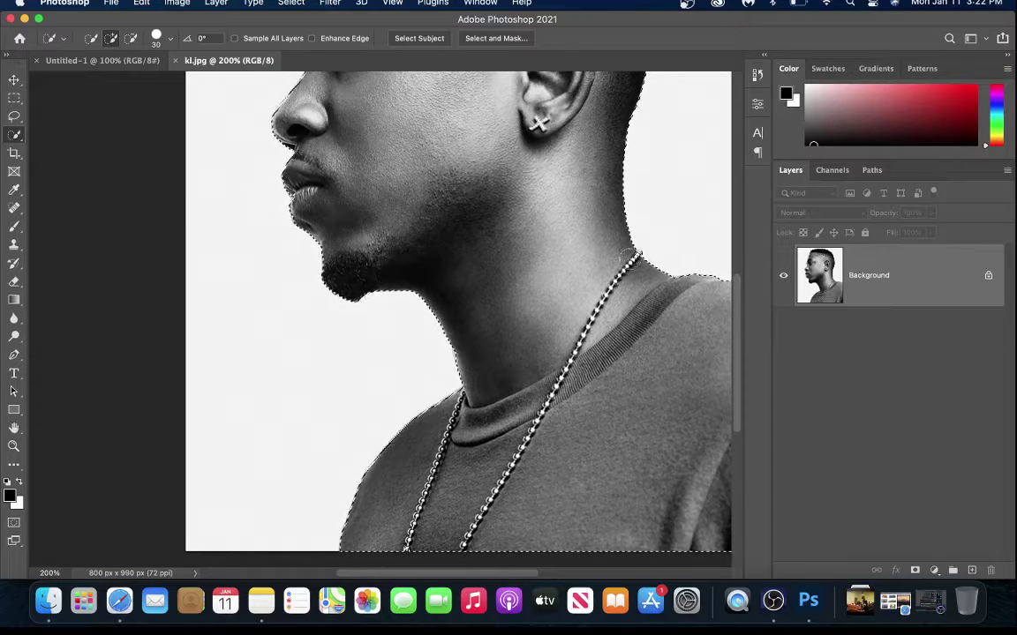
scroll(634, 255, "up", 5)
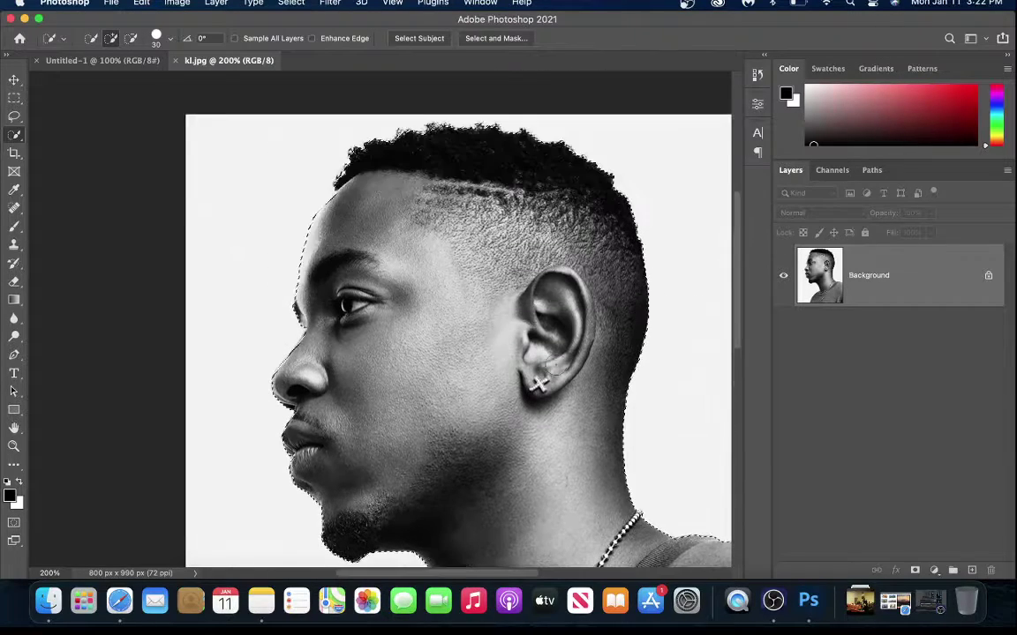
scroll(458, 318, "down", 2)
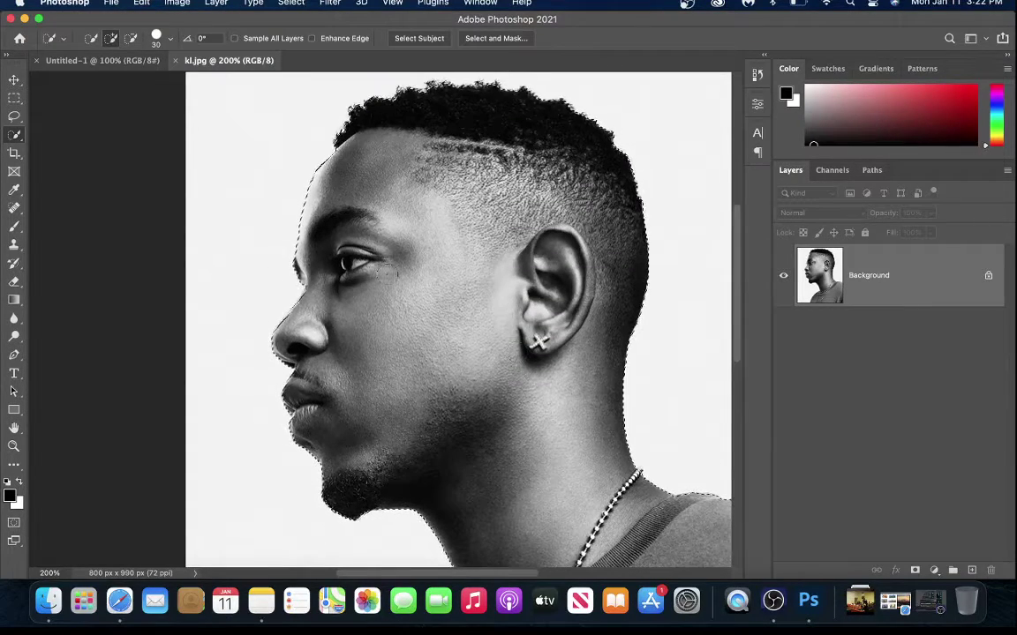
left_click(141, 4)
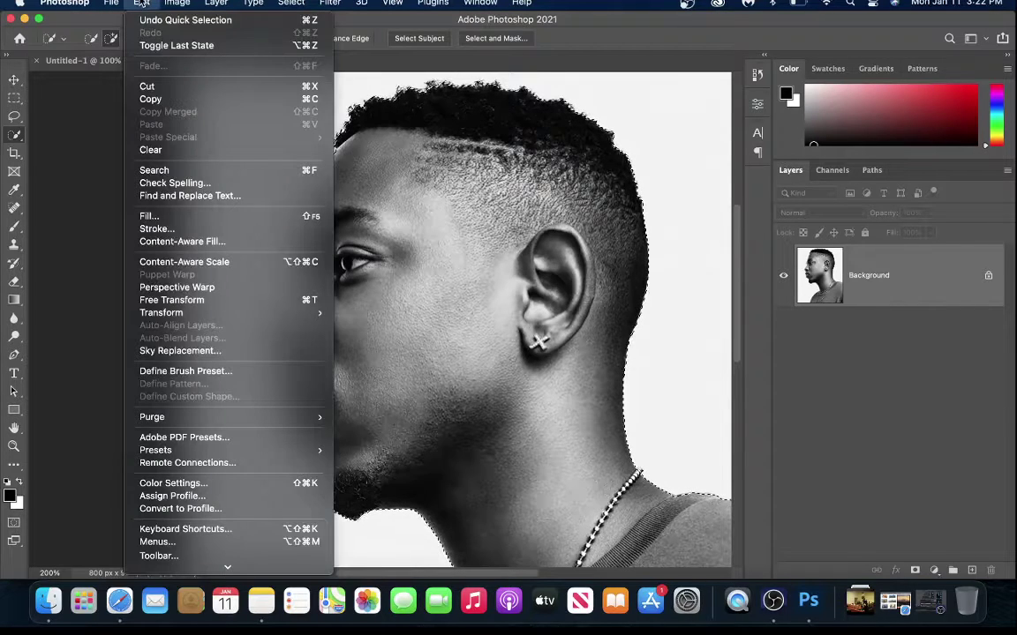
left_click(170, 99)
Paste the copied cutout into the Untitled-1 document and hide the white Background layer
left_click(103, 60)
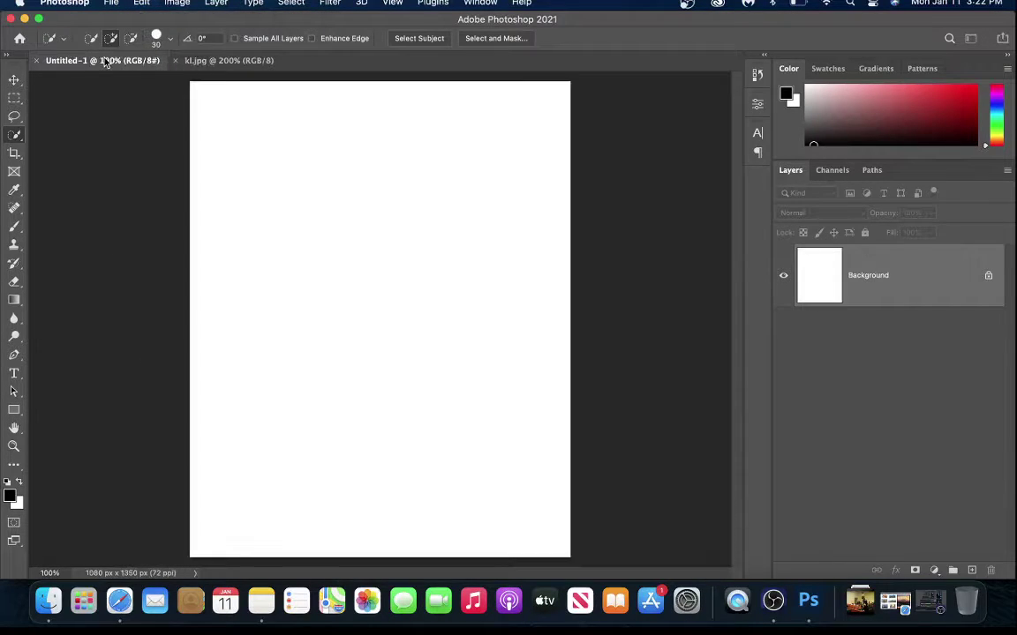
left_click(149, 4)
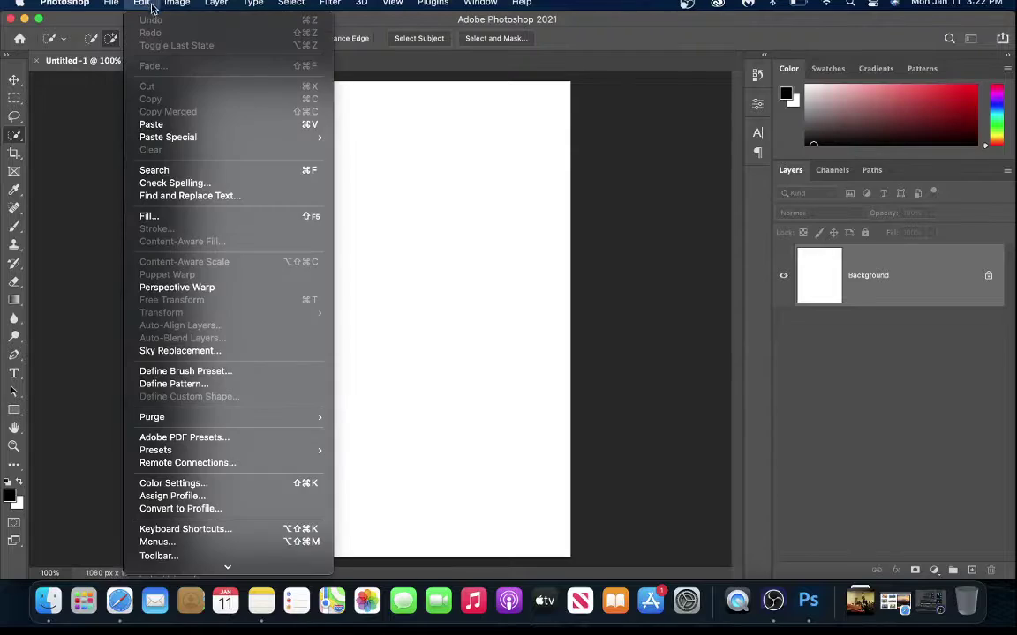
left_click(170, 125)
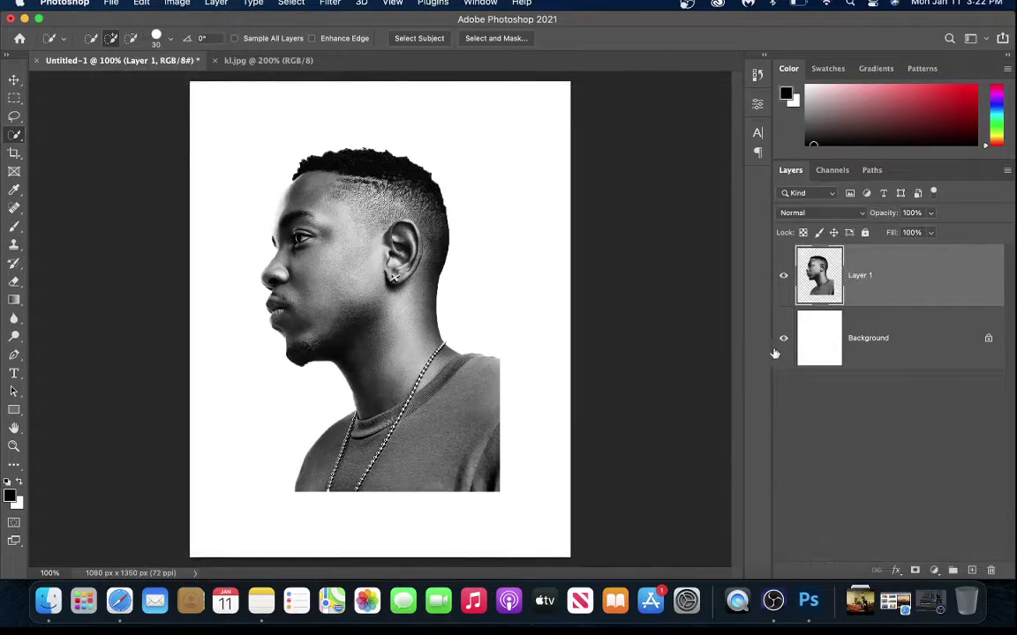
left_click(804, 355)
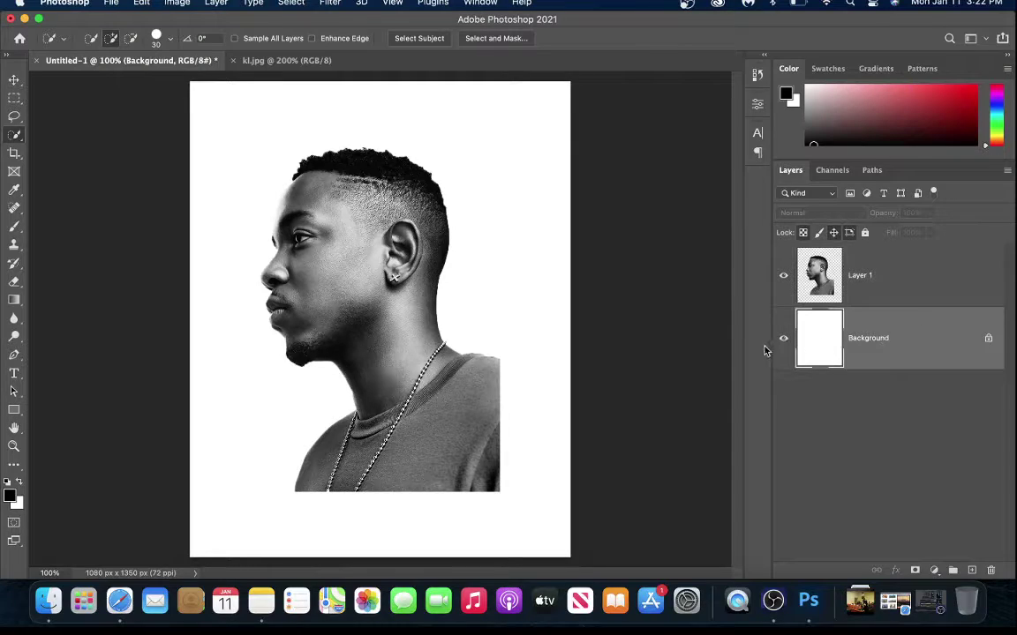
left_click(783, 341)
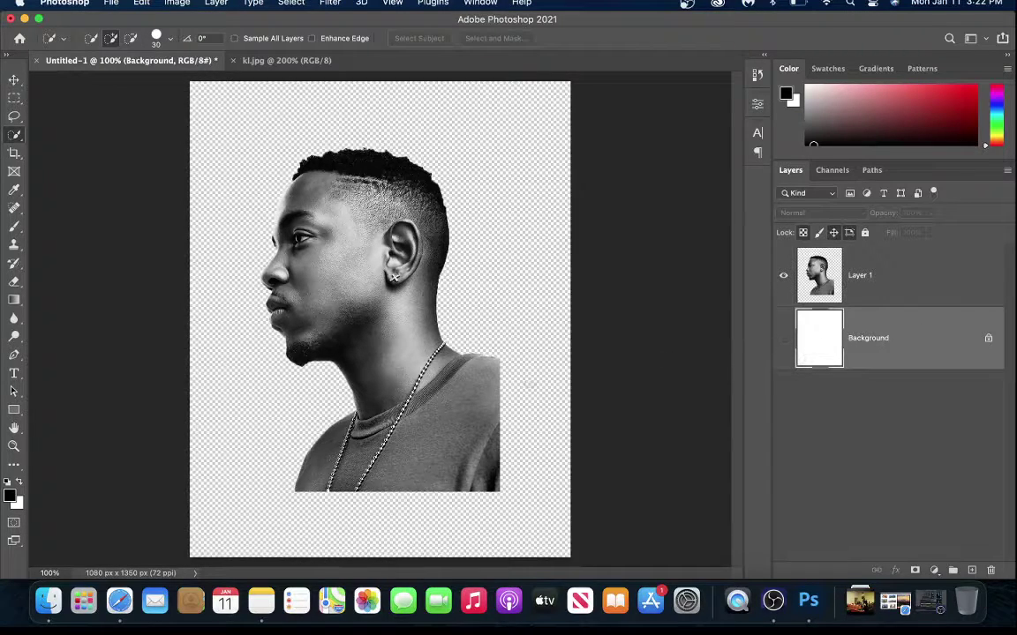
Check the cutout's edges up close and rename its layer as ken1
key("super+plus")
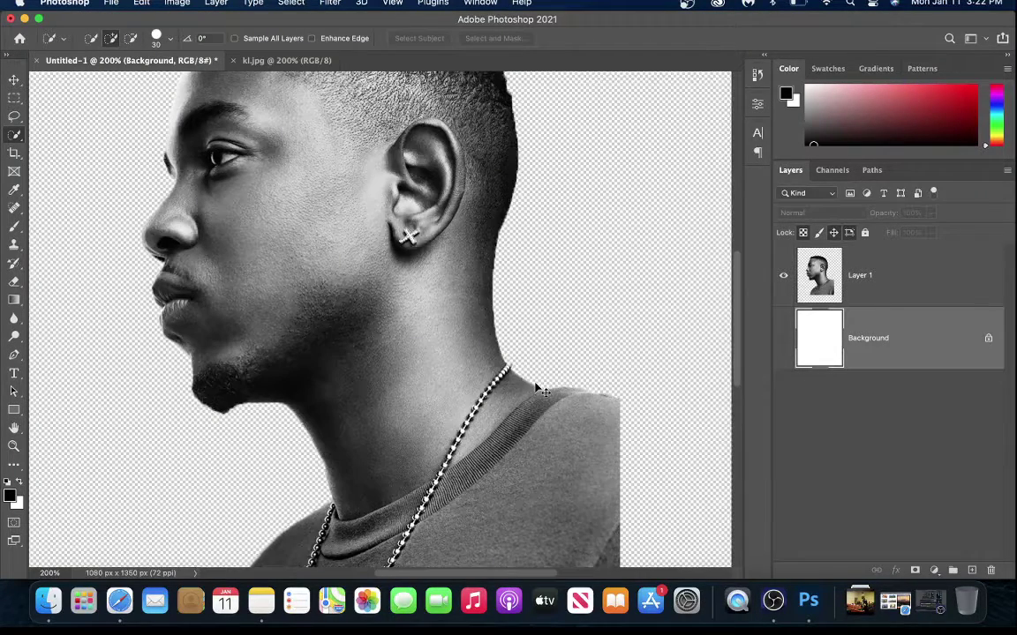
key("super+minus")
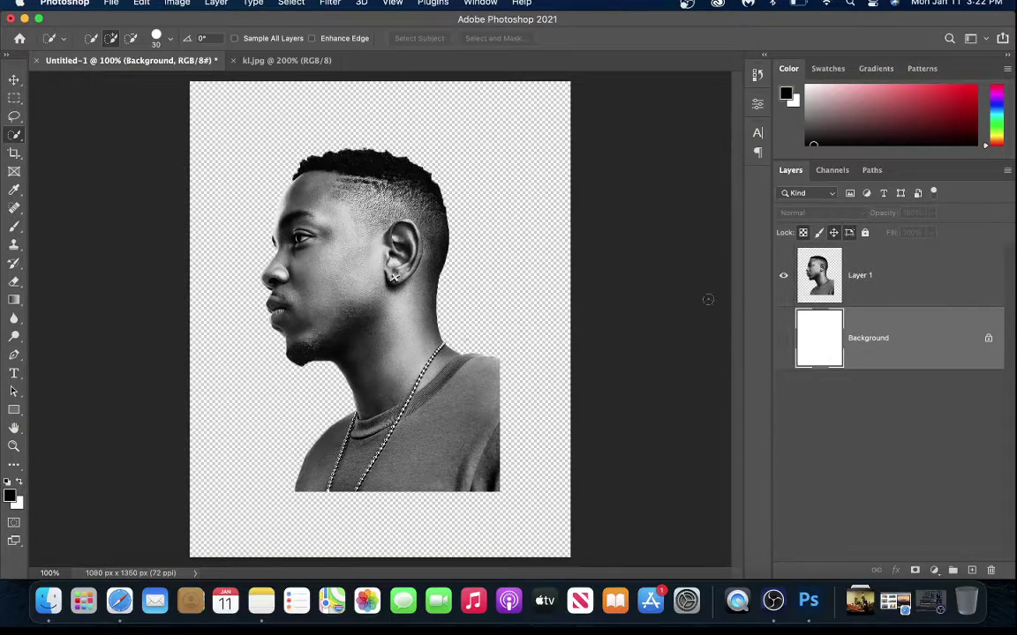
left_click(861, 277)
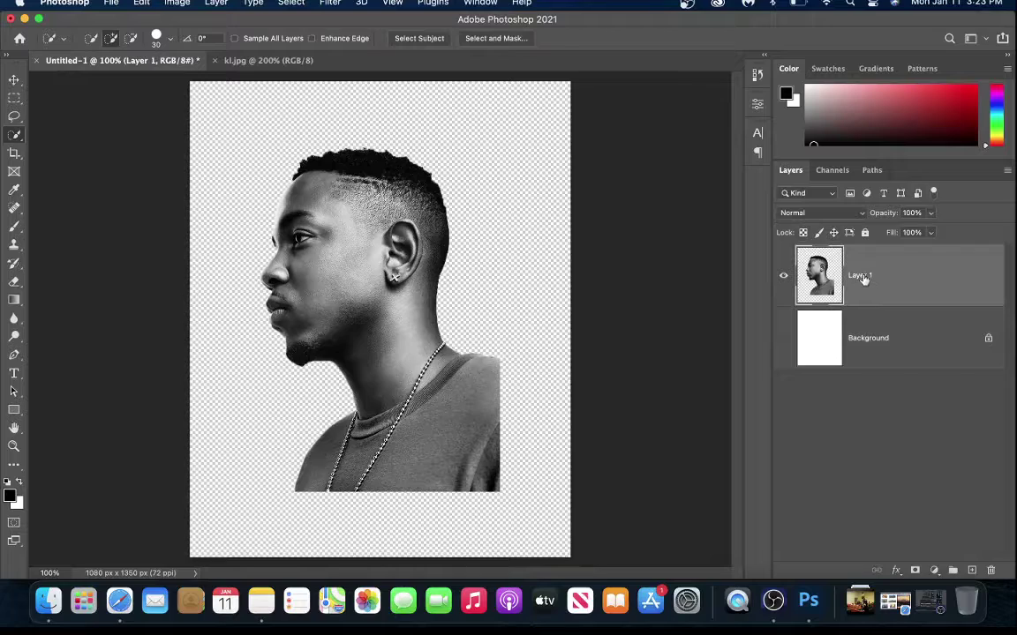
double_click(861, 275)
type("ken1")
key("Return")
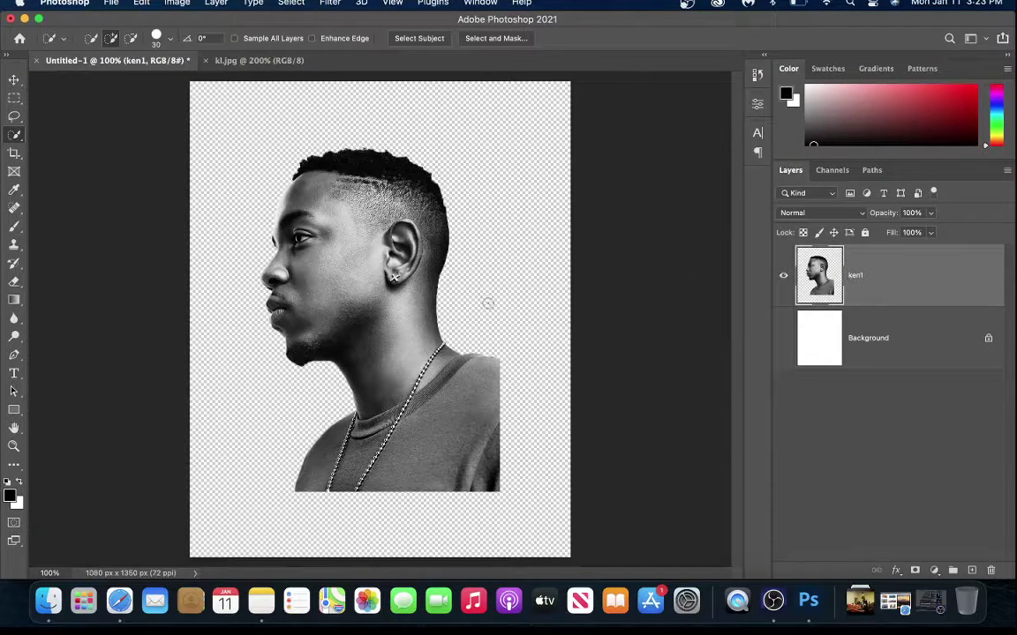
Flip the ken1 cutout horizontally, placing it near the middle of the canvas, and show the white Background layer
left_click(13, 79)
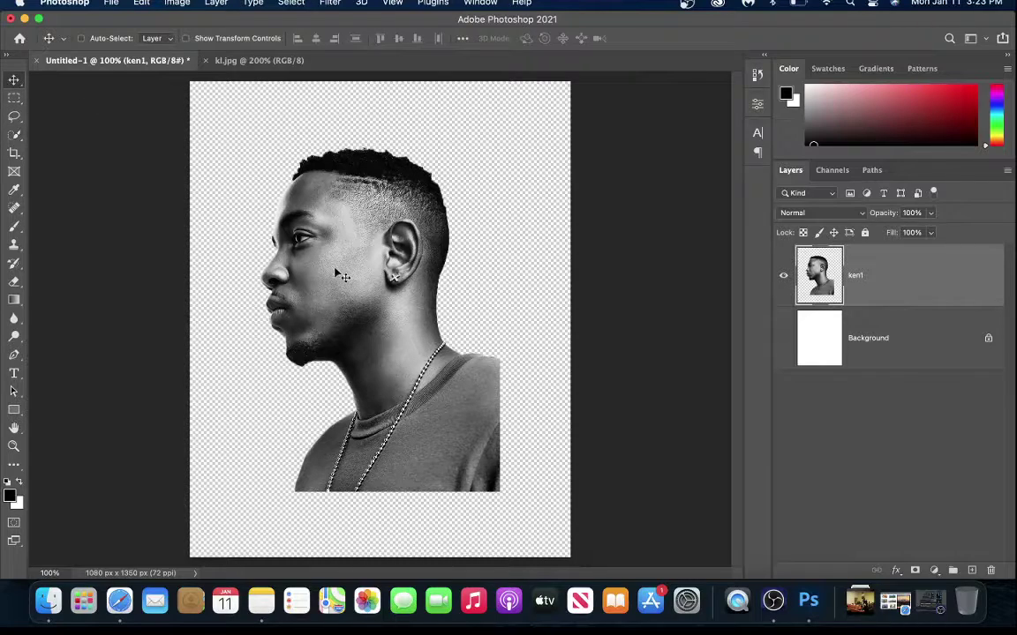
mouse_move(338, 269)
left_mouse_down()
mouse_move(366, 265)
mouse_move(321, 261)
left_mouse_up()
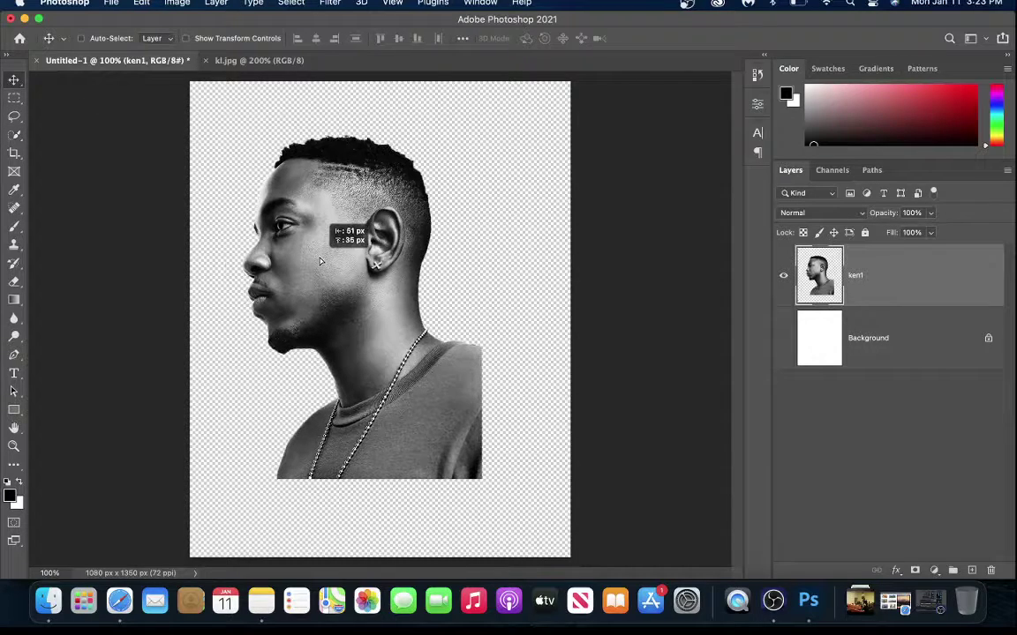
left_click(146, 4)
mouse_move(234, 313)
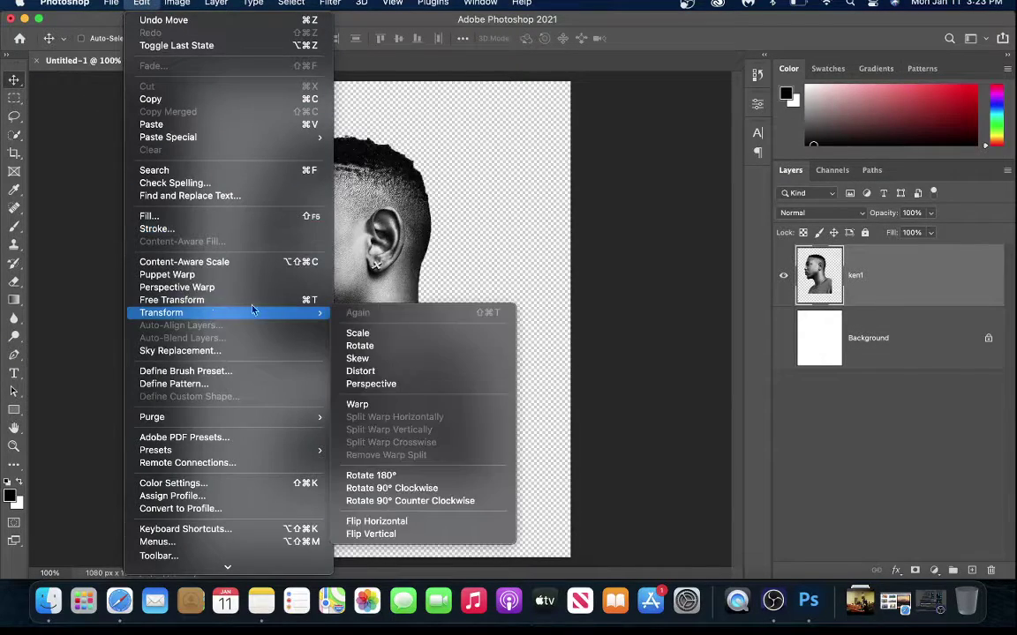
left_click(411, 522)
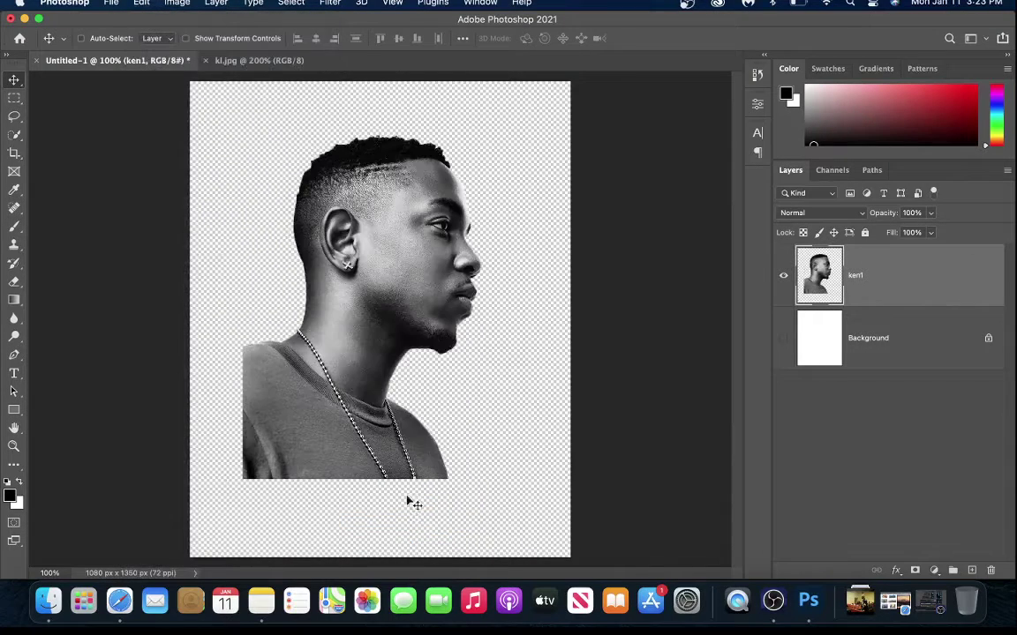
left_click_drag(363, 217, 378, 257)
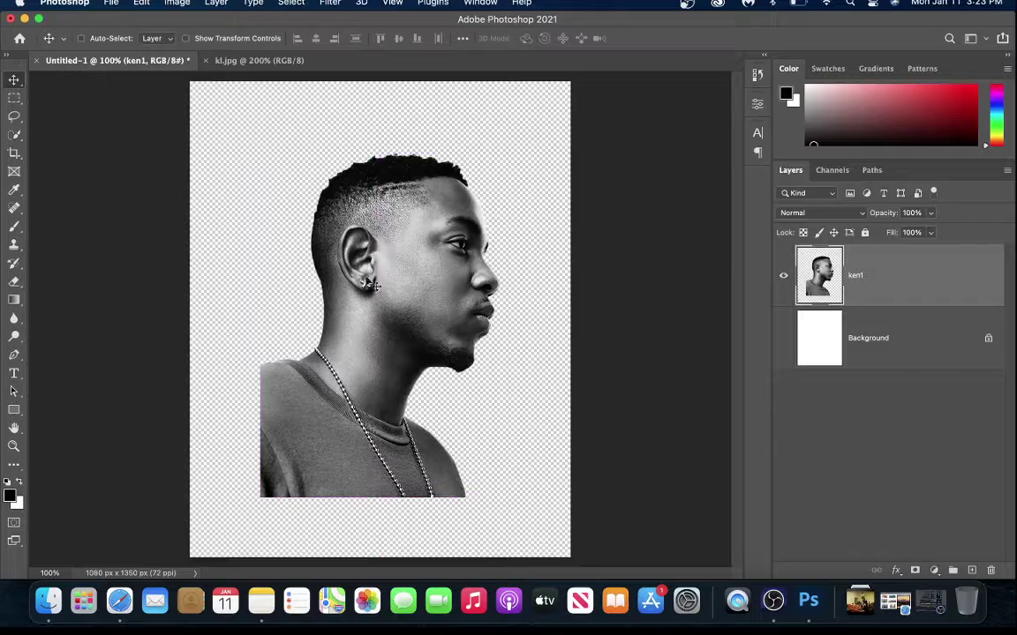
left_click(784, 339)
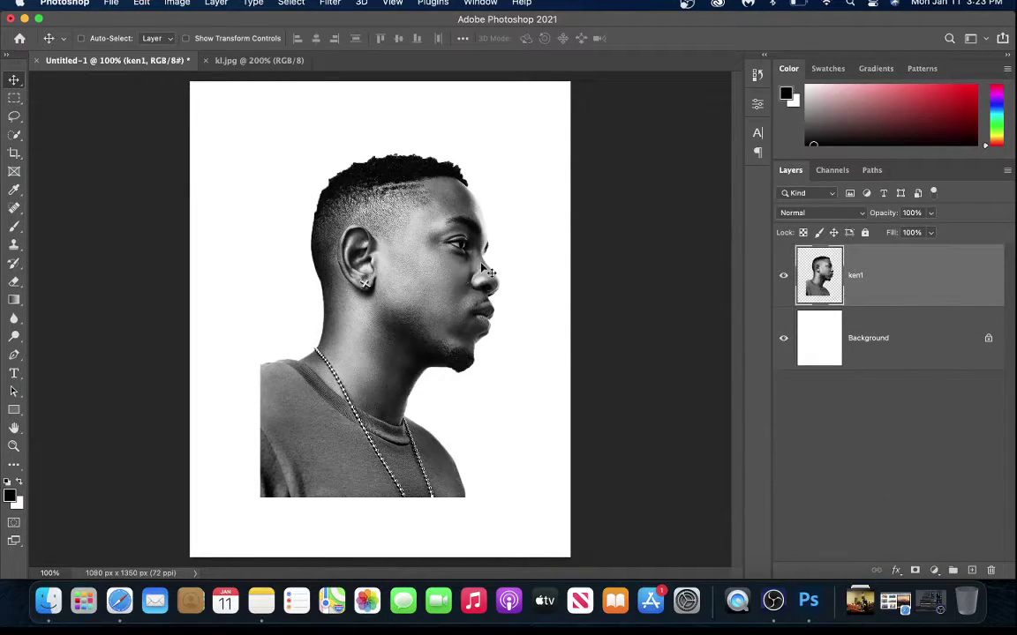
Preview the images in the Landscape folder and open the 2018_banner mountain photo
left_click(110, 4)
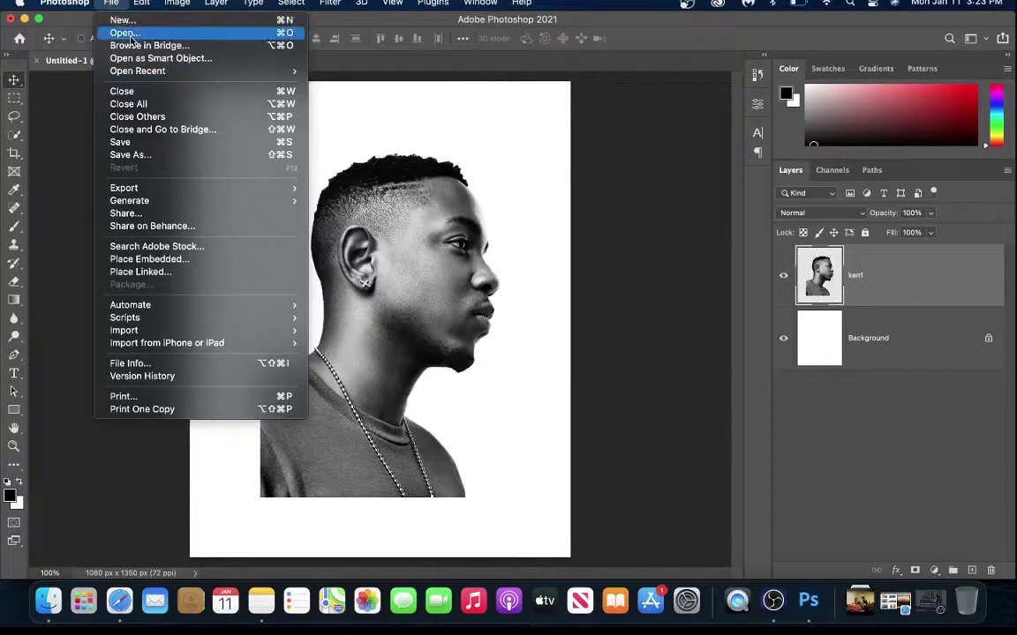
left_click(130, 33)
left_click(410, 159)
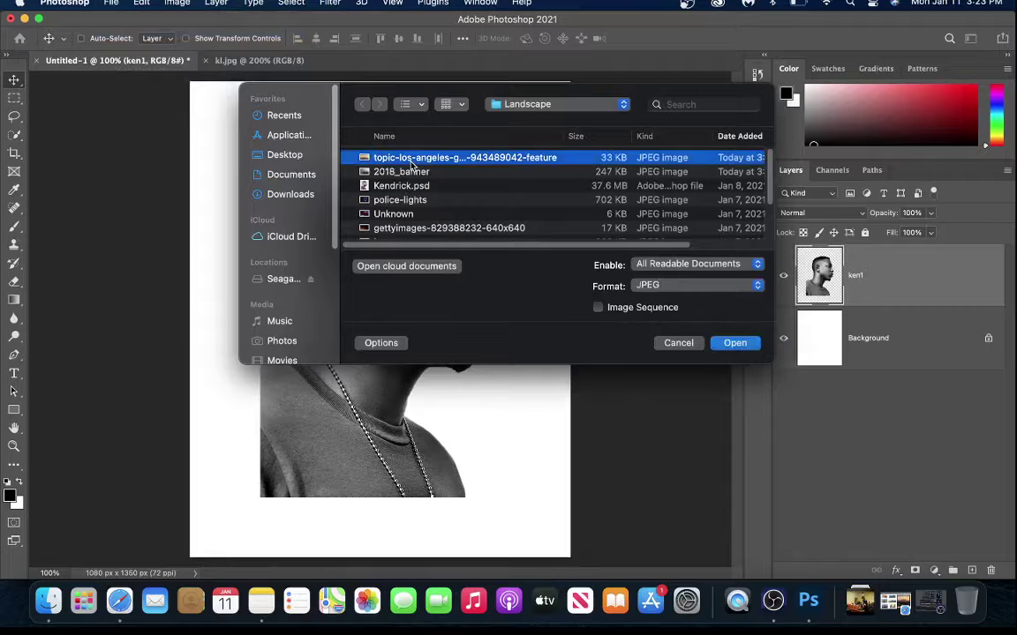
key("space")
key("Down")
key("Down")
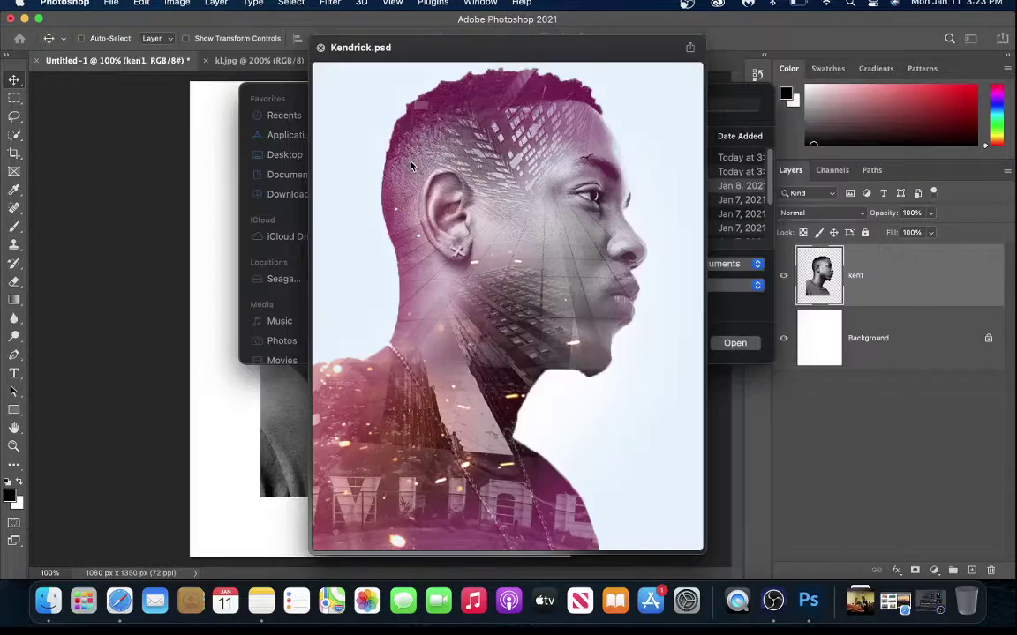
key("Up")
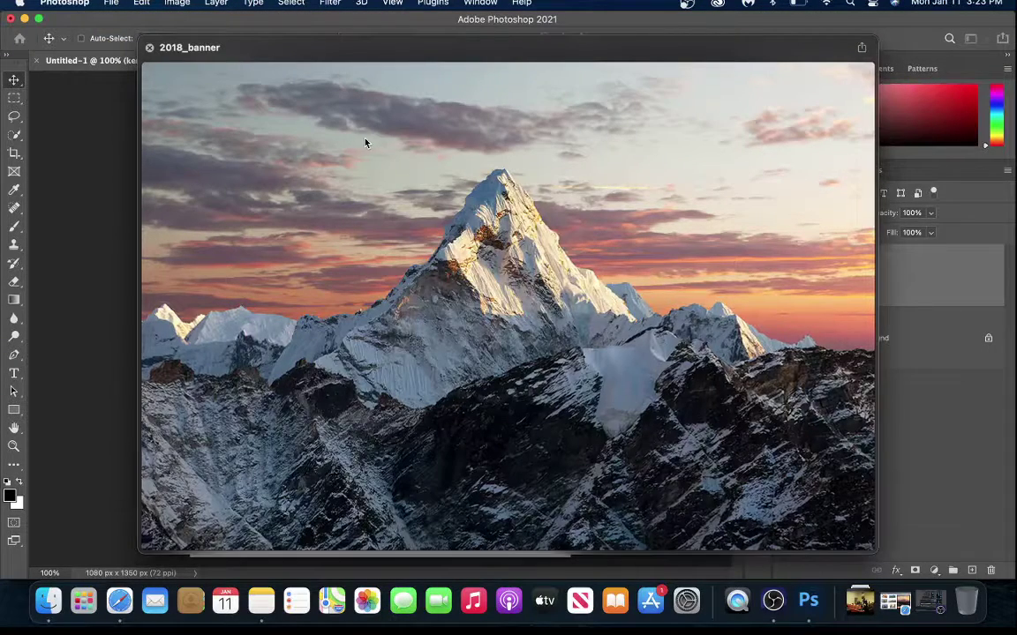
key("space")
left_click(734, 343)
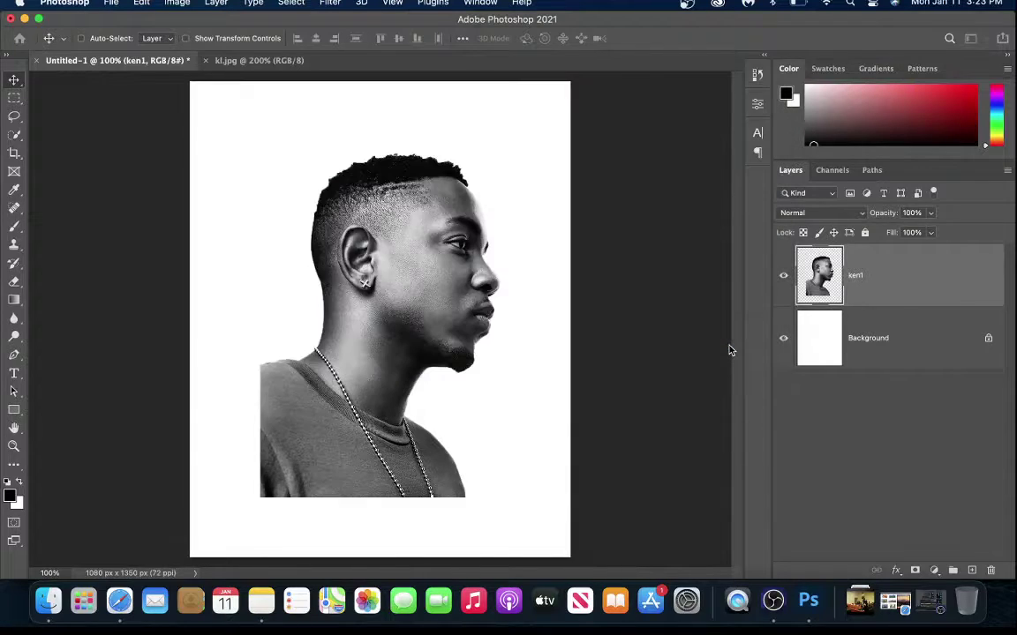
Close the kl.jpg document
left_click(133, 60)
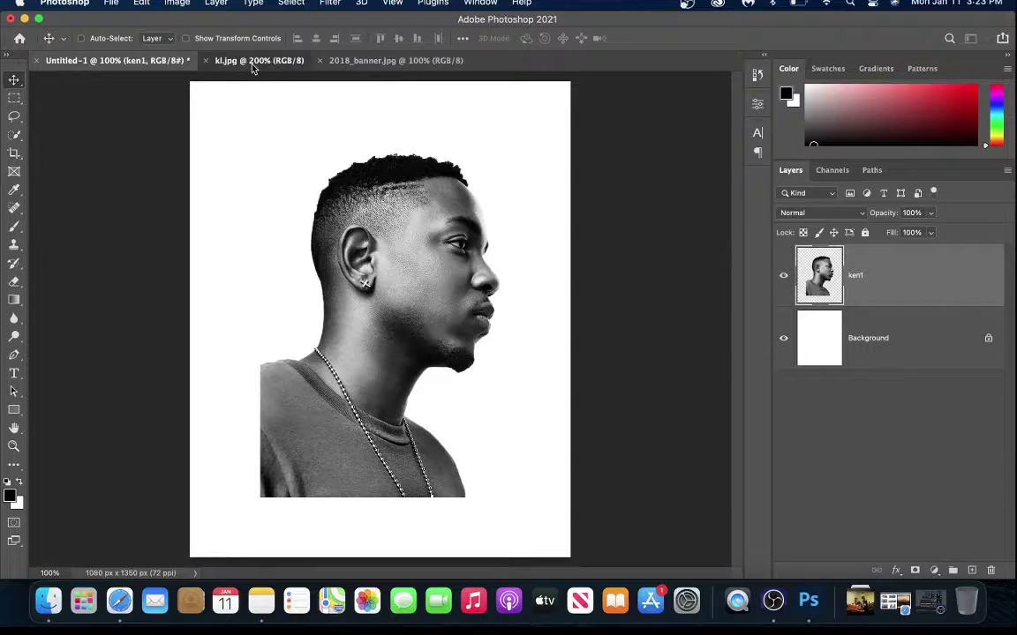
left_click(228, 60)
left_click(205, 60)
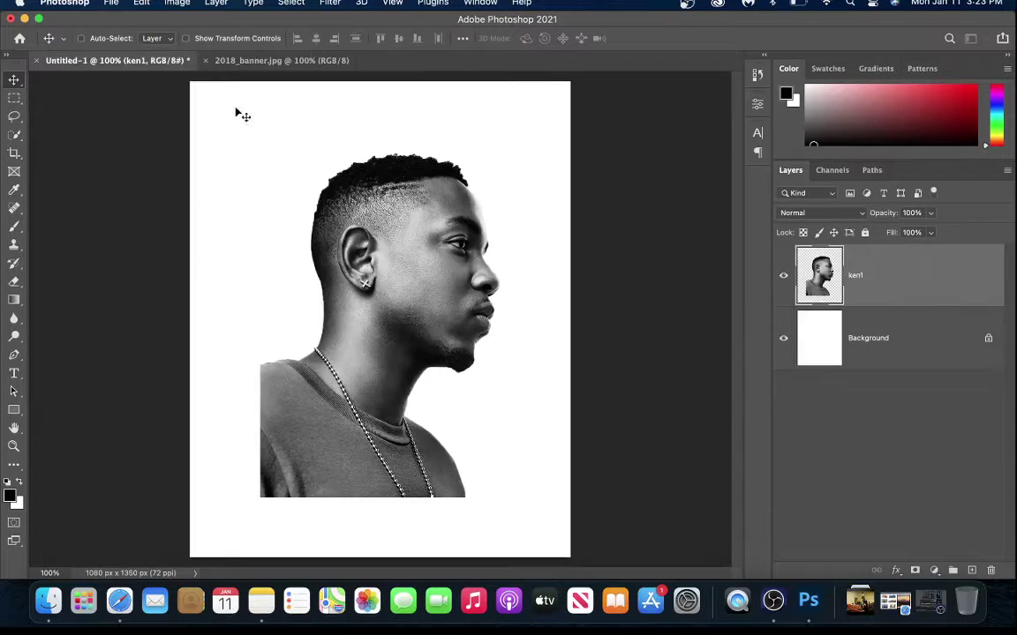
Bring the mountain photo from 2018_banner.jpg into the Untitled-1 document, placing it across the portrait
left_click(281, 61)
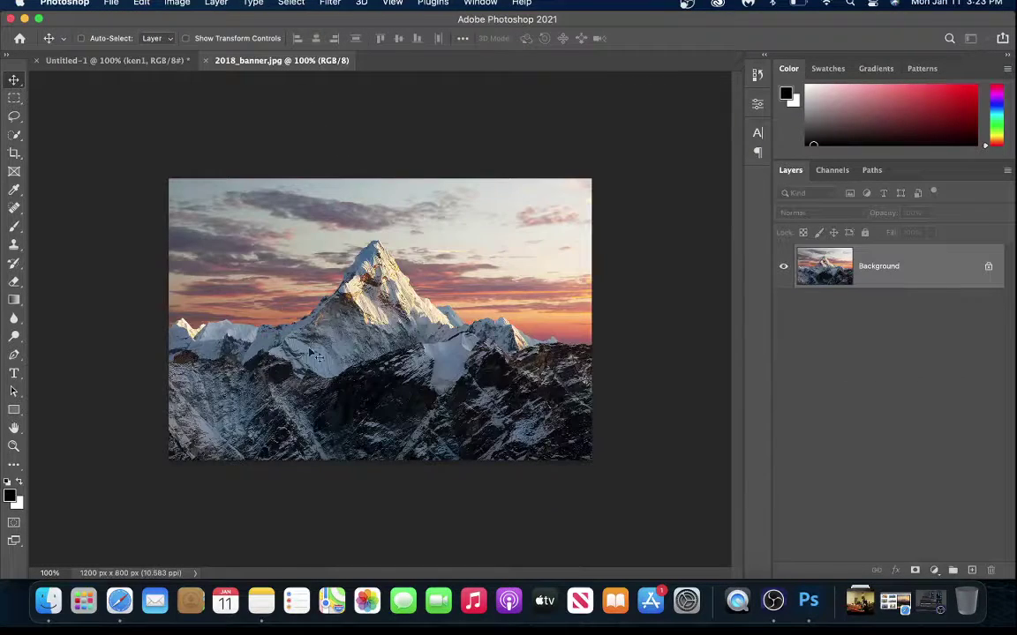
left_click_drag(406, 299, 107, 67)
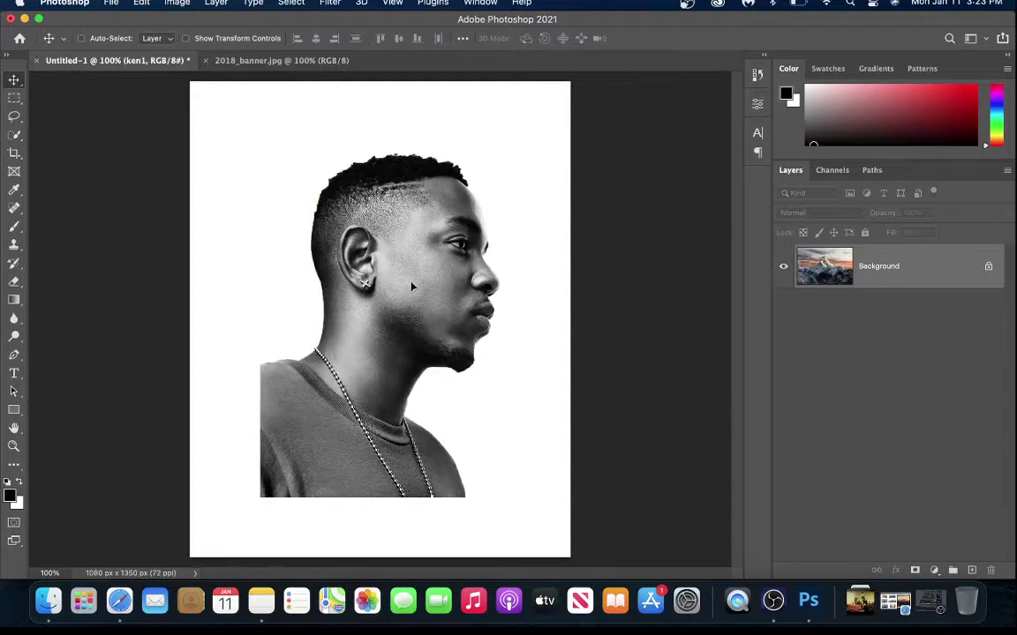
mouse_move(416, 290)
left_mouse_down()
mouse_move(425, 293)
mouse_move(416, 327)
mouse_move(430, 315)
mouse_move(415, 272)
left_mouse_up()
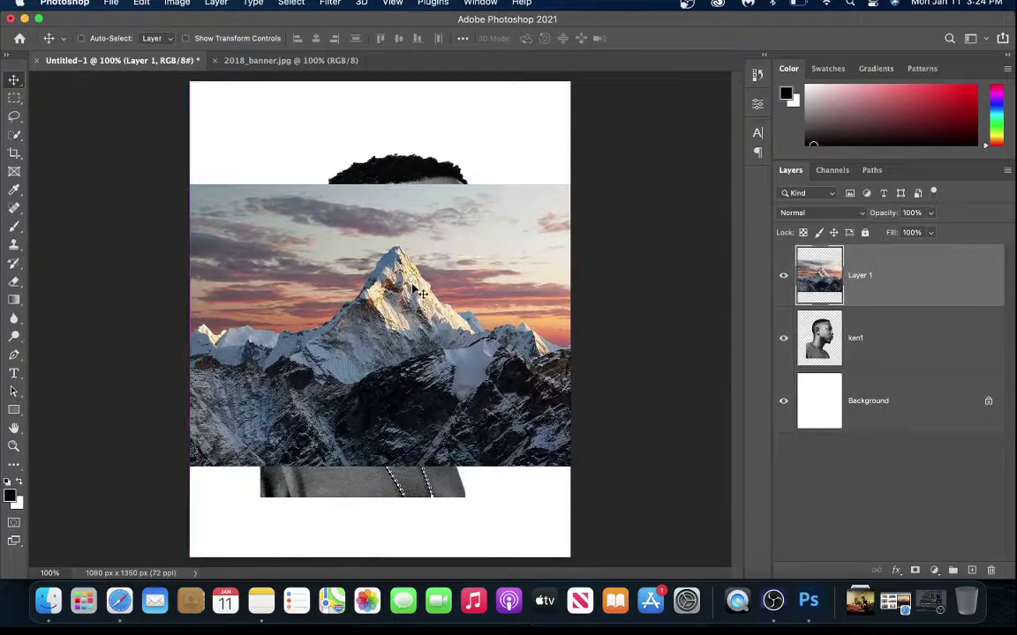
Set the mountain layer's opacity to 68% and move it up so the peak lies over the man's ear
left_click(930, 213)
left_click_drag(931, 232, 910, 233)
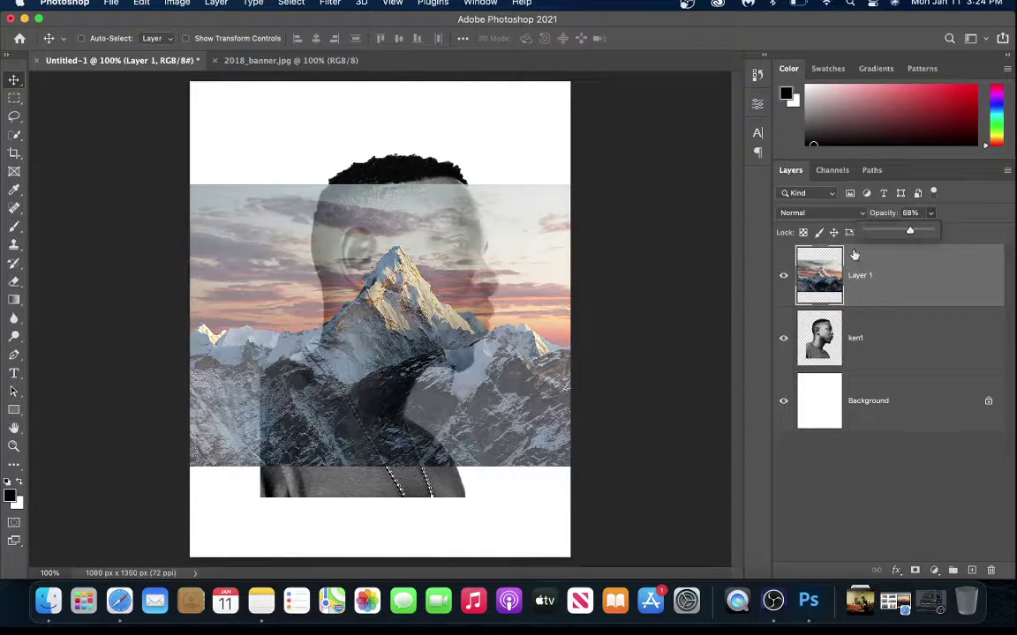
mouse_move(368, 357)
left_mouse_down()
mouse_move(381, 336)
mouse_move(360, 344)
mouse_move(374, 336)
mouse_move(376, 347)
left_mouse_up()
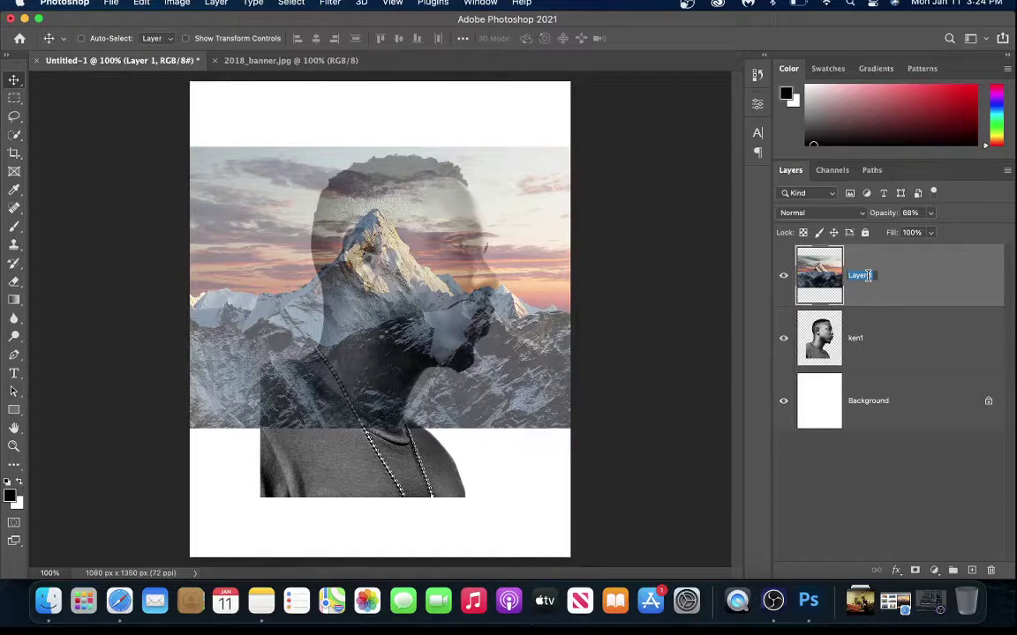
Rename the mountain layer as Mt and clip it to the ken1 cutout with a clipping mask
type("Mt")
key("Return")
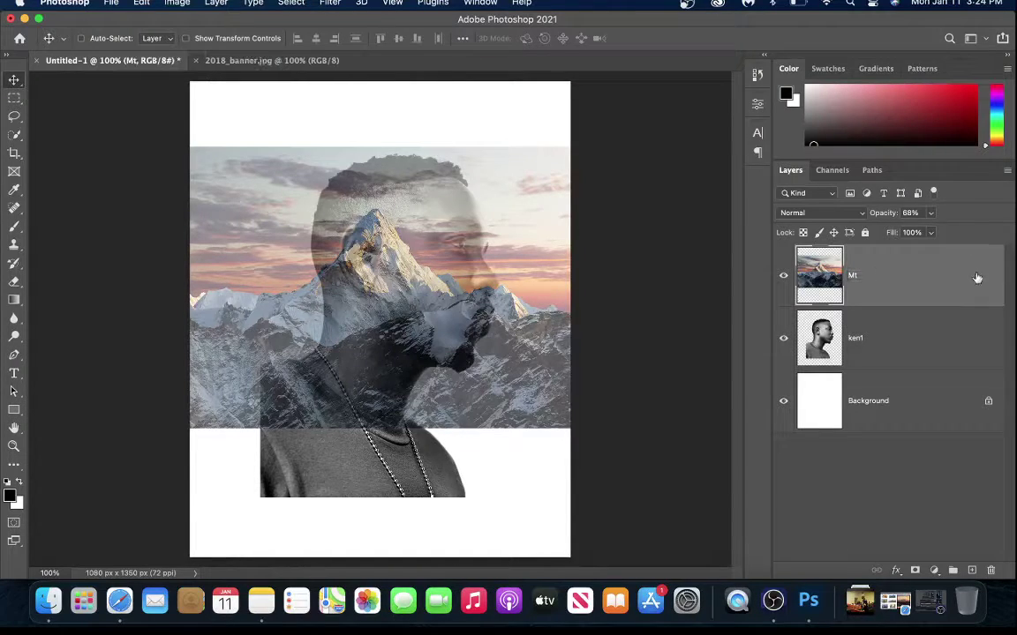
right_click(922, 285)
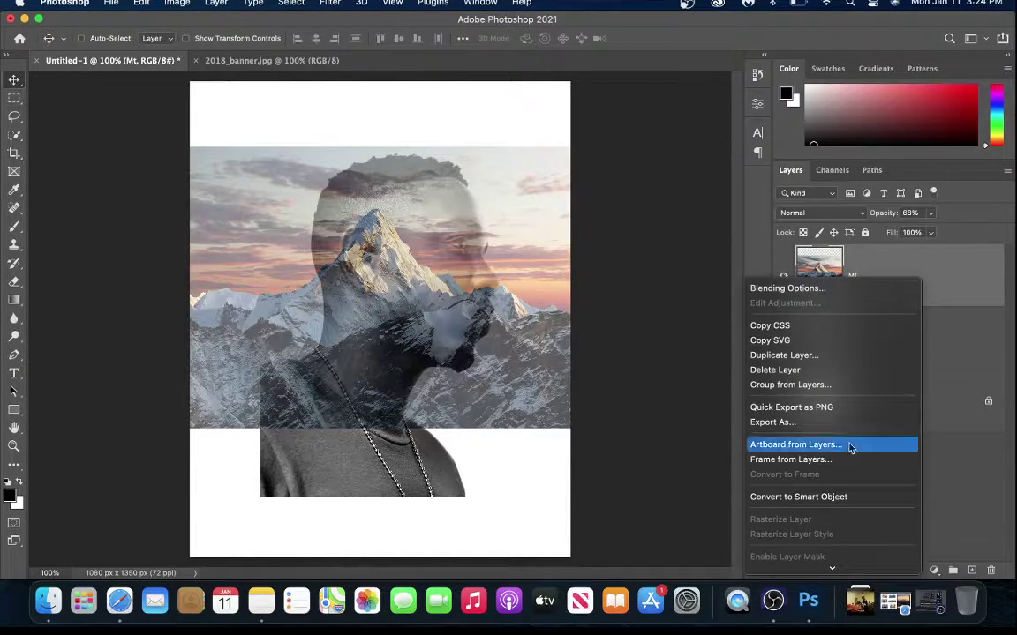
mouse_move(836, 579)
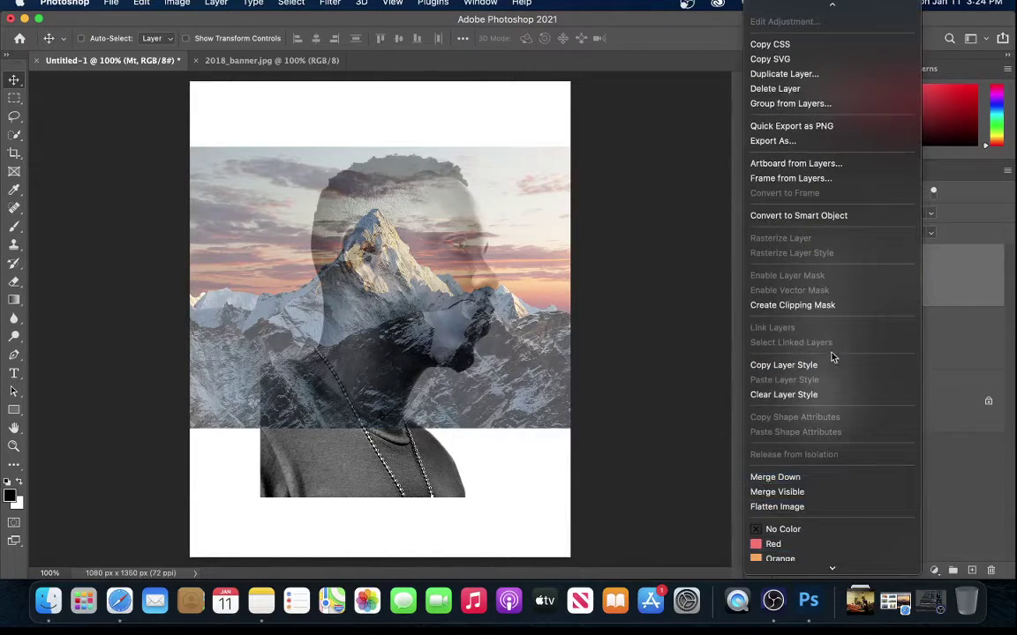
left_click(833, 309)
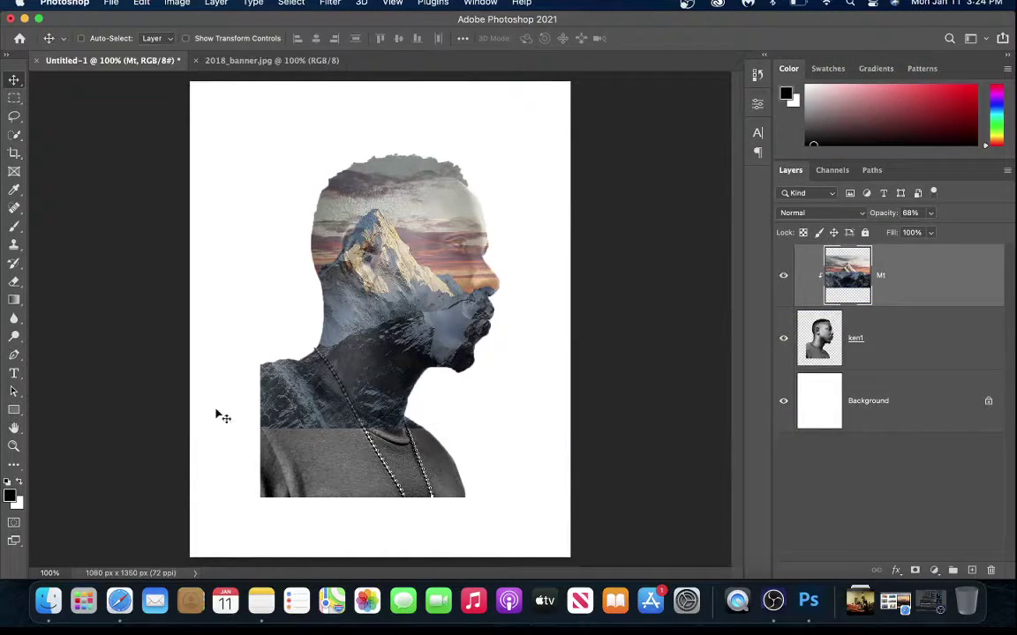
Shift the mountain photo down slightly within the cutout and set the Mt layer's blend mode to Darker Color
left_click_drag(356, 319, 378, 319)
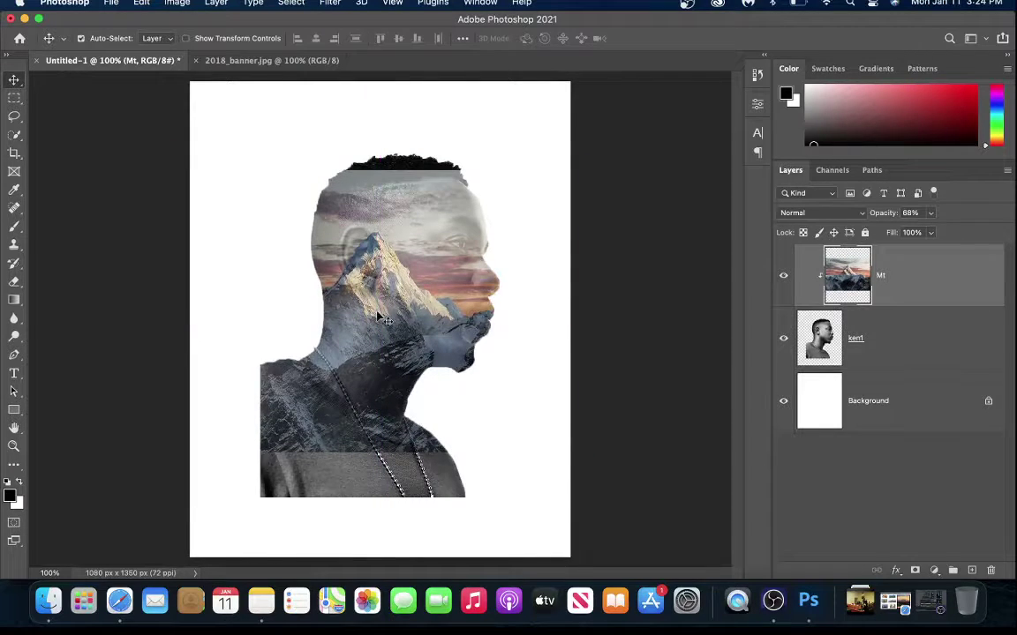
key("super+plus")
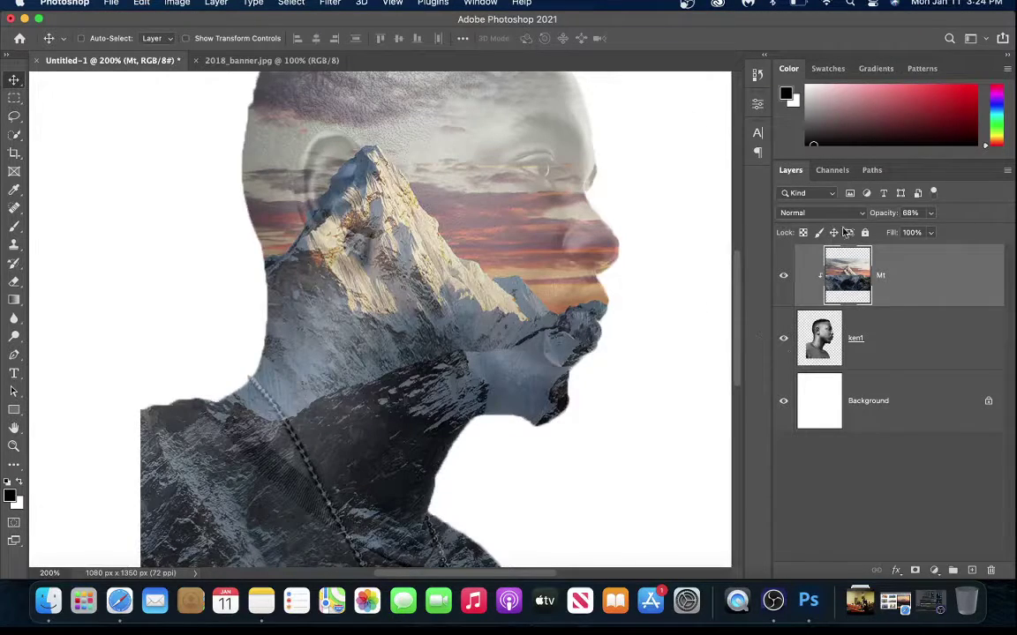
left_click(862, 212)
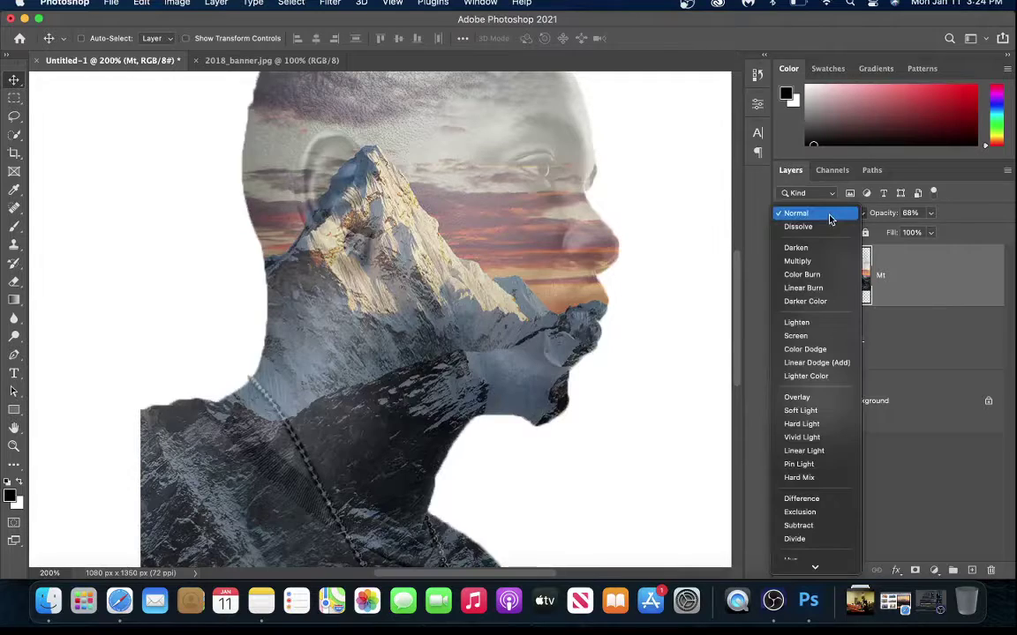
left_click(825, 214)
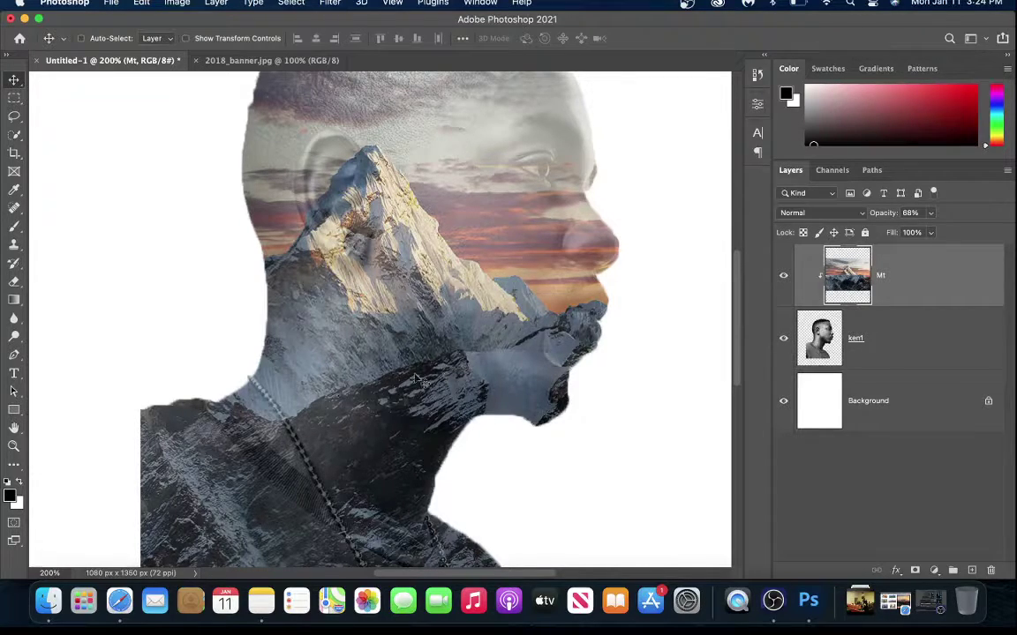
left_click(833, 212)
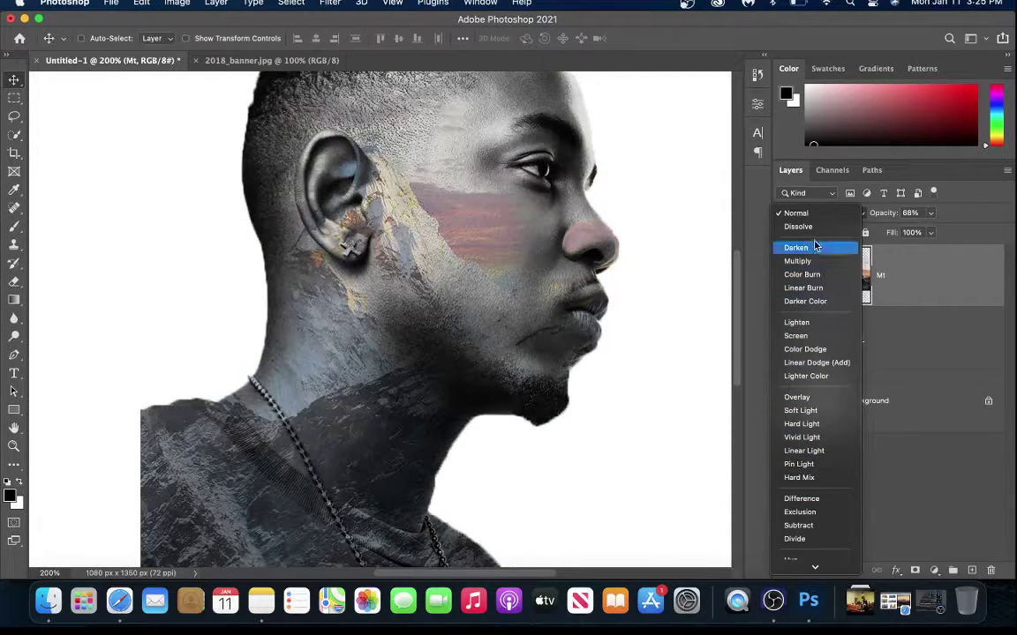
left_click(821, 302)
key("super+minus")
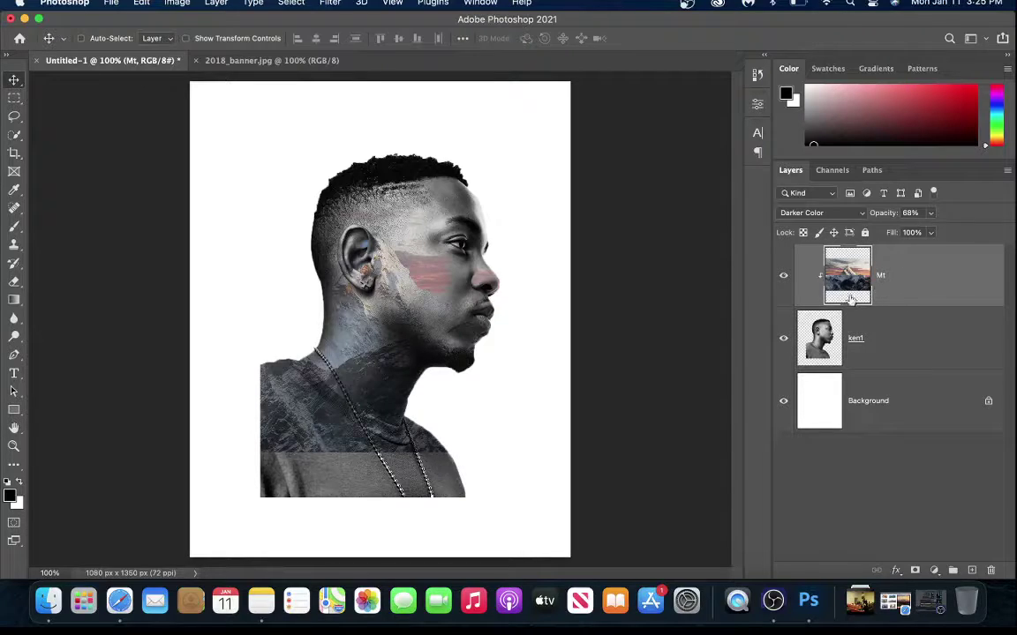
Add a layer mask to the Mt layer and choose the Soft Round brush for painting on it
left_click(915, 571)
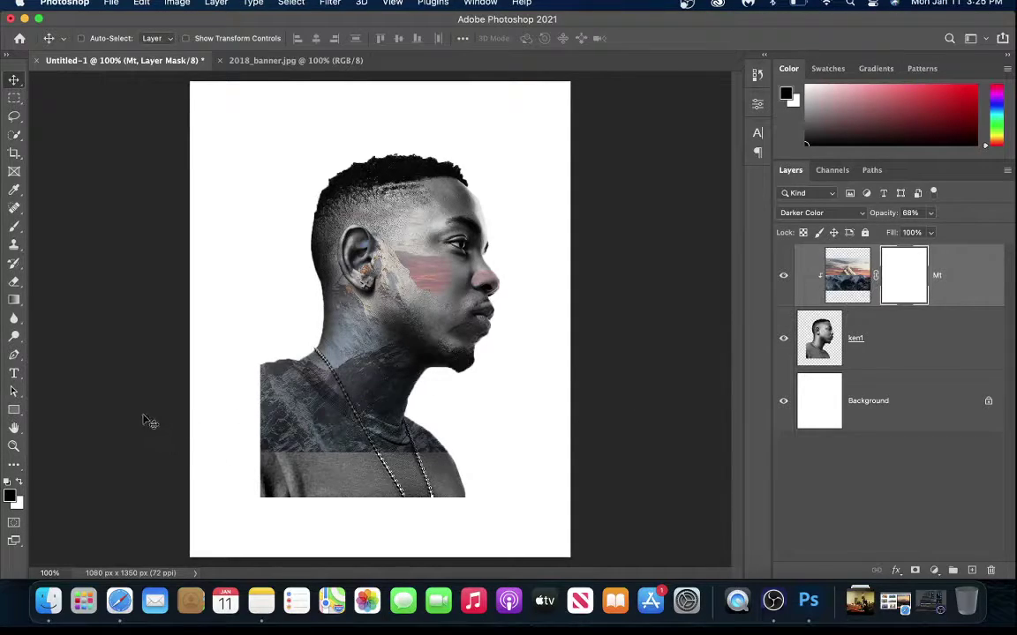
left_click(13, 228)
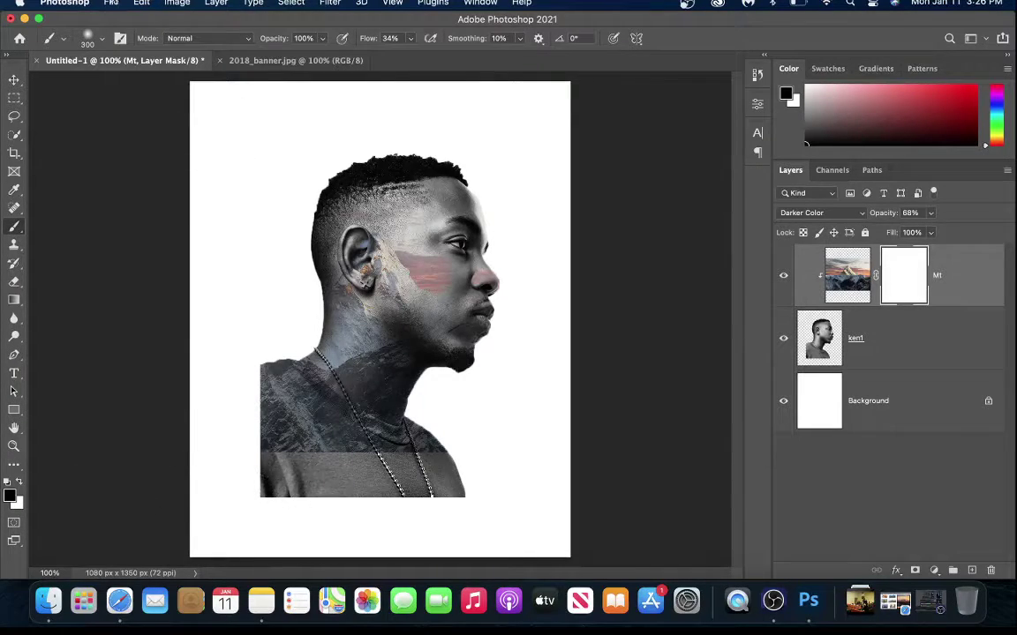
left_click(100, 43)
left_click(79, 236)
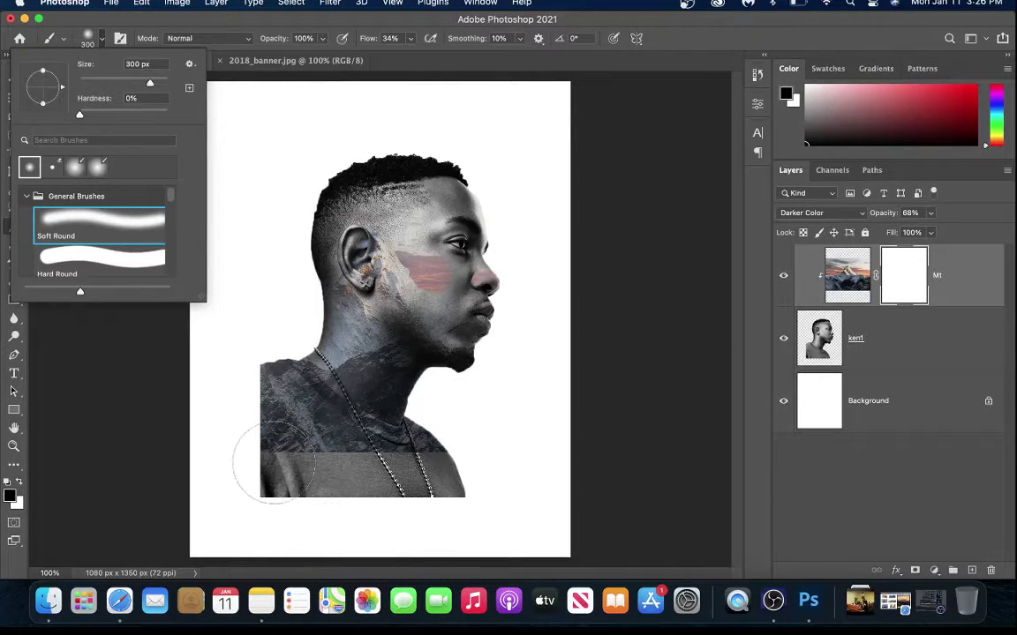
Paint the Mt layer mask black across the shirt to fade the mountain's hard lower edge, trying white in between to restore it
mouse_move(261, 441)
left_mouse_down()
mouse_move(345, 480)
mouse_move(379, 470)
mouse_move(280, 475)
mouse_move(432, 468)
left_mouse_up()
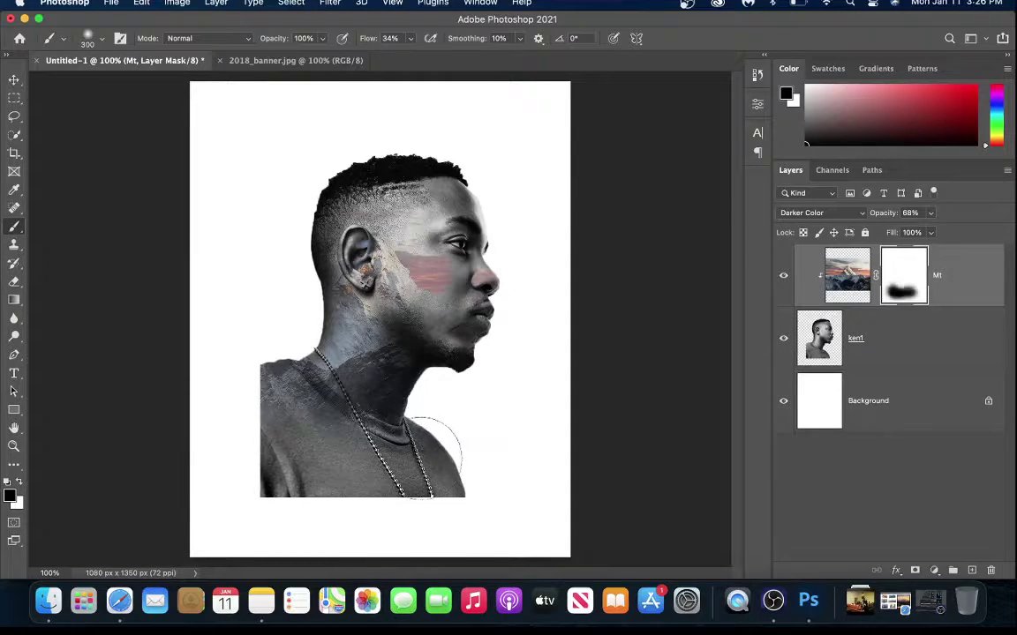
left_click(19, 483)
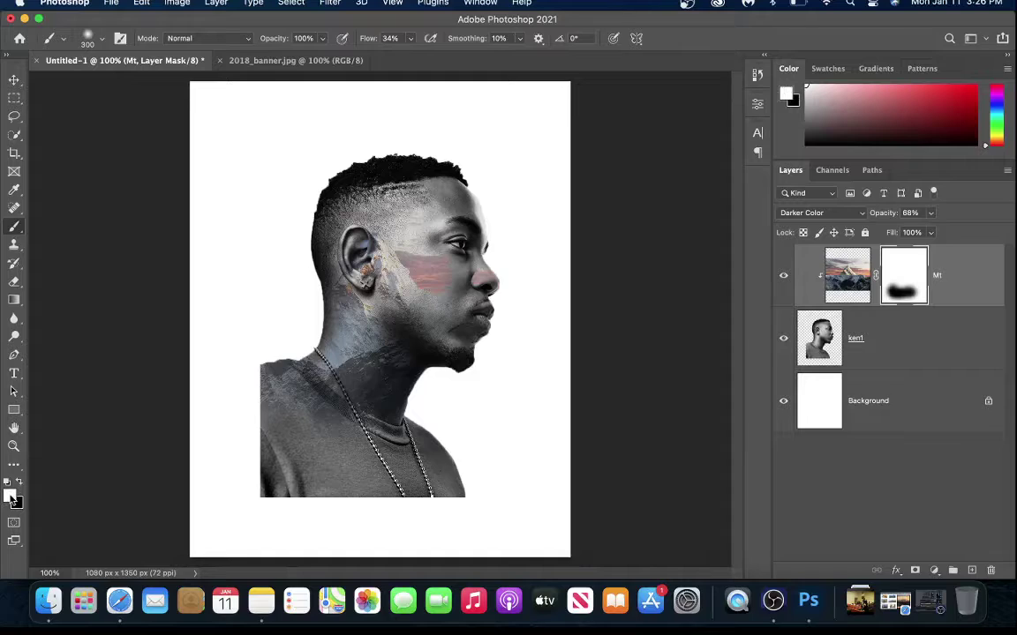
mouse_move(349, 348)
left_mouse_down()
mouse_move(423, 406)
mouse_move(311, 433)
mouse_move(336, 384)
mouse_move(295, 367)
mouse_move(321, 438)
mouse_move(347, 404)
left_mouse_up()
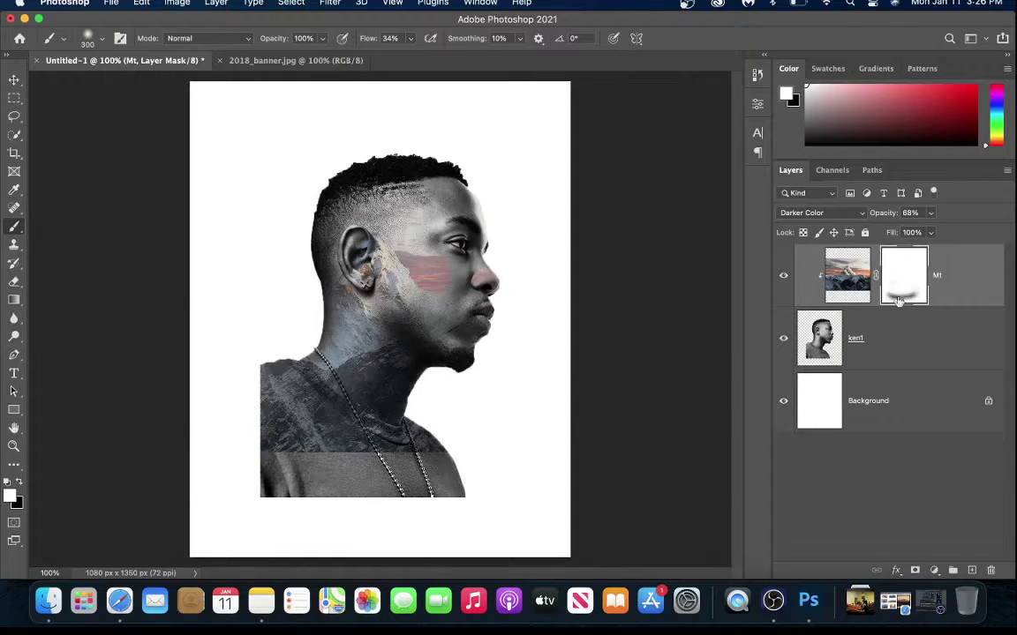
left_click(20, 482)
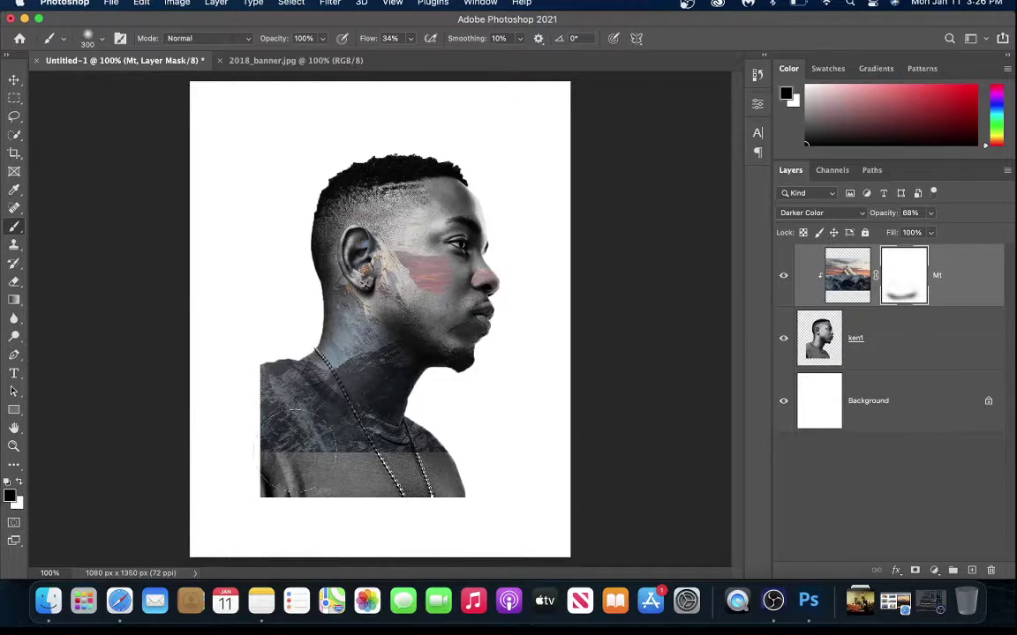
mouse_move(251, 423)
left_mouse_down()
mouse_move(432, 468)
mouse_move(261, 474)
mouse_move(383, 472)
left_mouse_up()
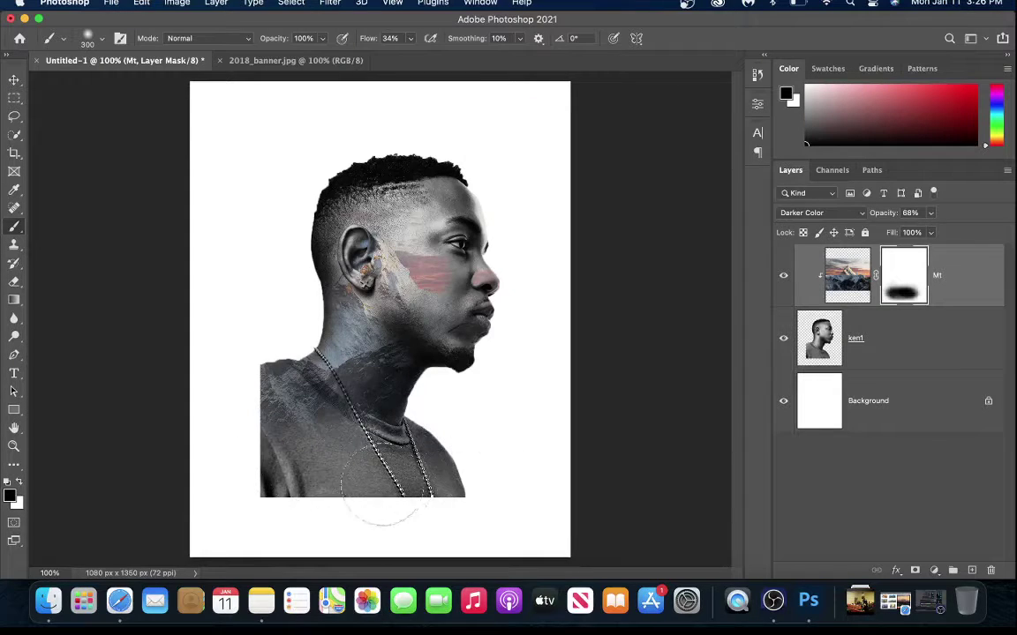
Preview the images in the Landscape folder and open black-and-white-architecture-photography-1600x1200
left_click(113, 4)
left_click(141, 39)
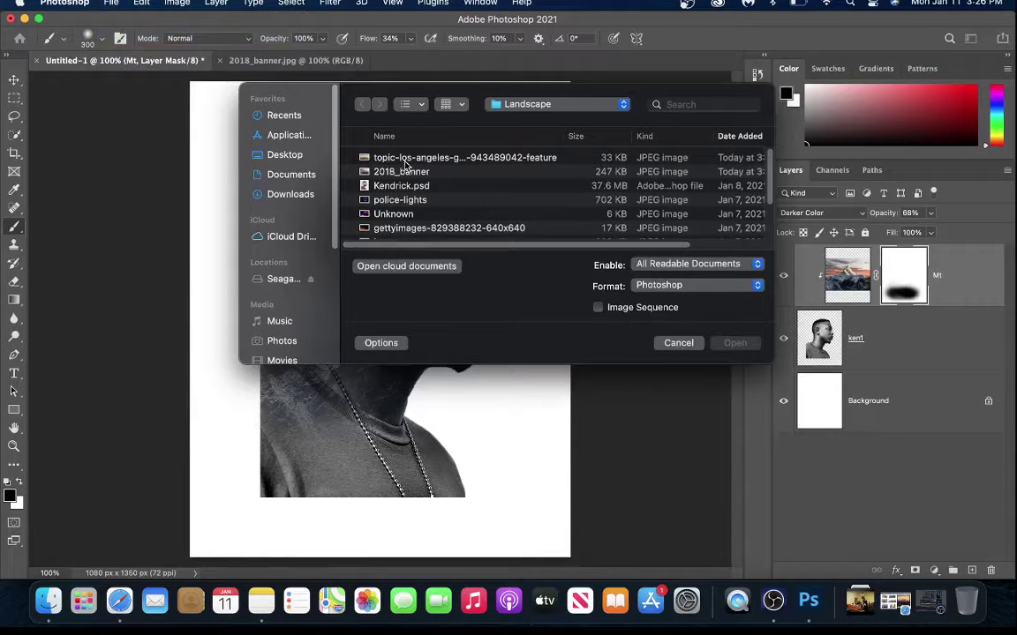
left_click(405, 159)
key("space")
key("Down")
key("Down")
key("Down")
key("Down")
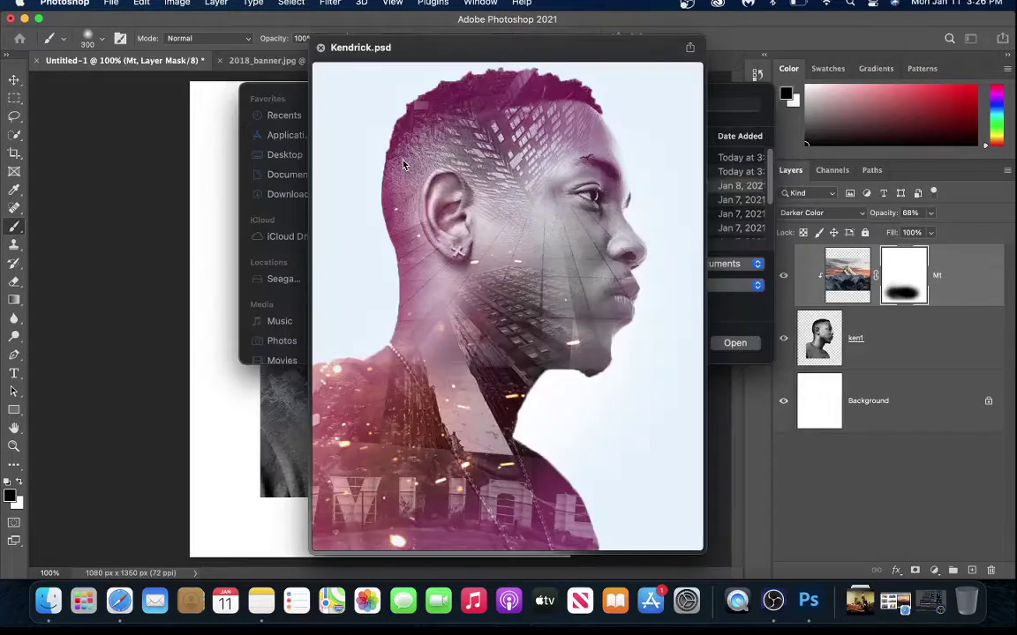
key("Down")
key("Down")
key("Down")
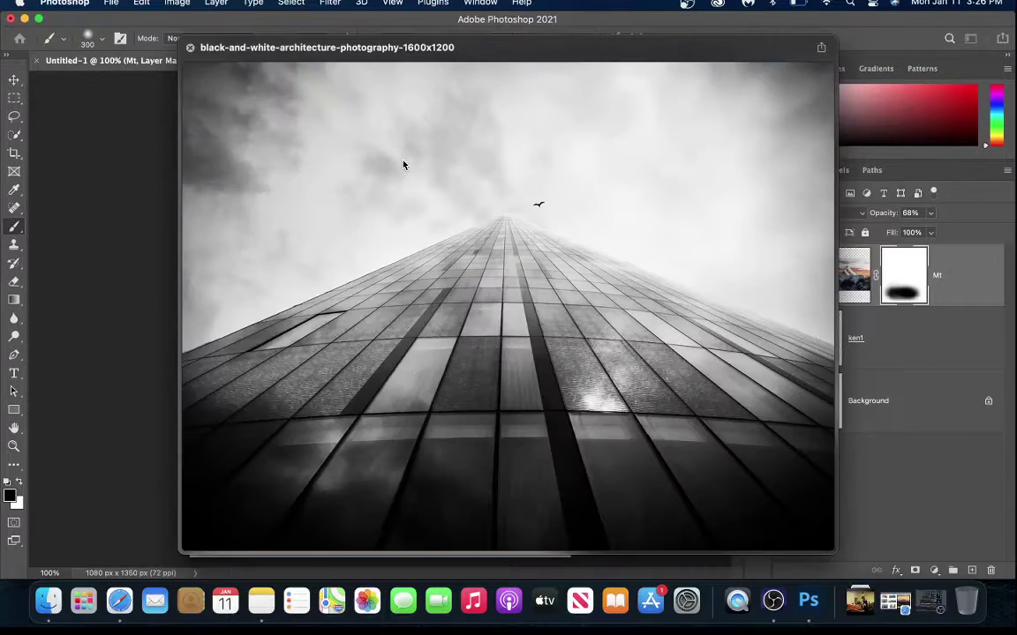
key("Up")
key("space")
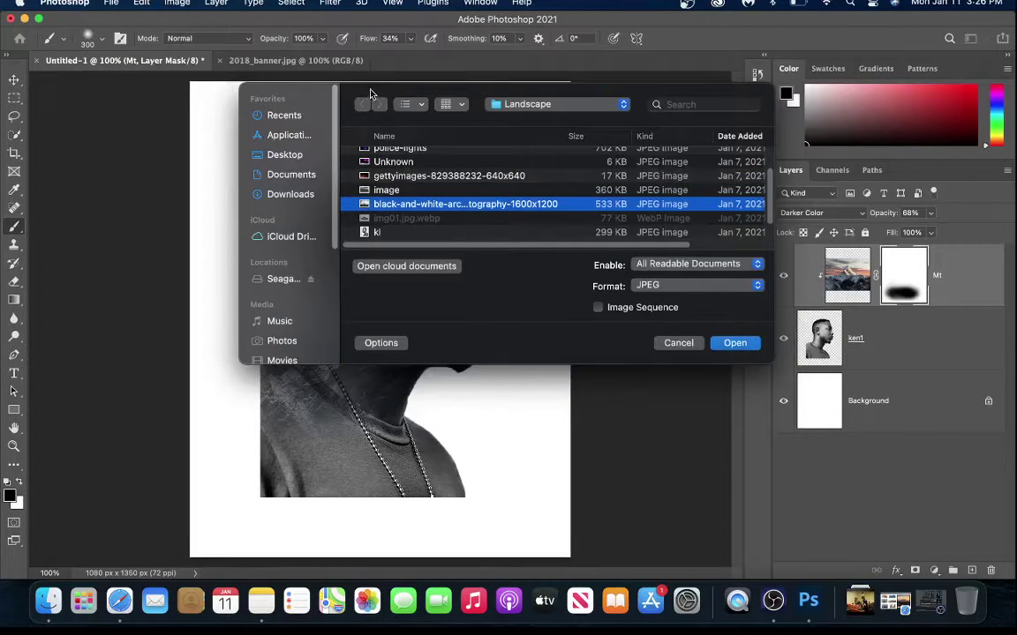
left_click(732, 342)
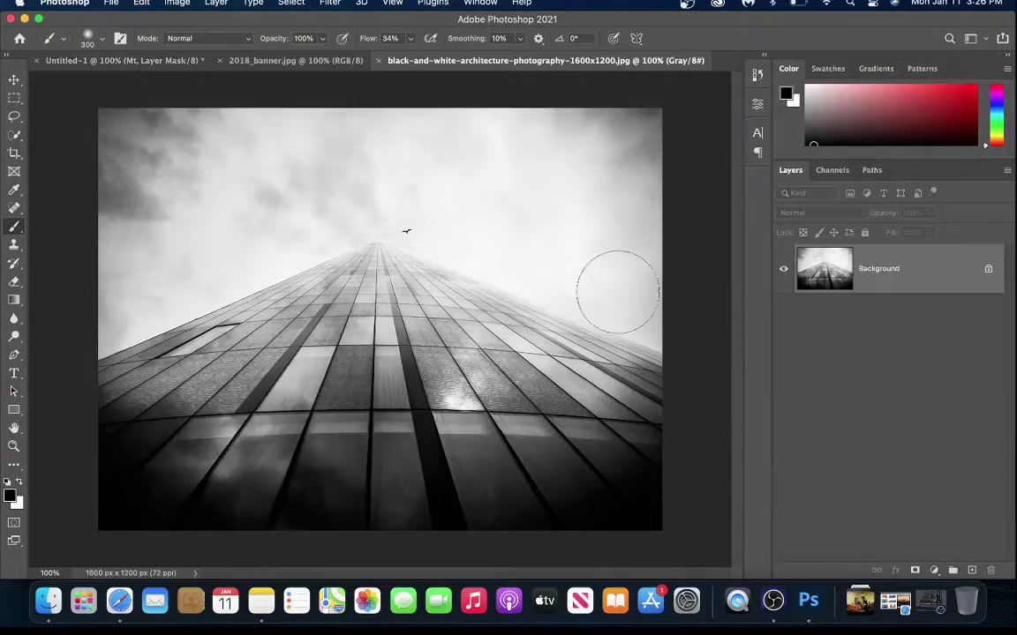
Bring the black-and-white architecture photo into the Untitled-1 document as the uppermost layer
left_click(13, 79)
left_click_drag(407, 261, 139, 62)
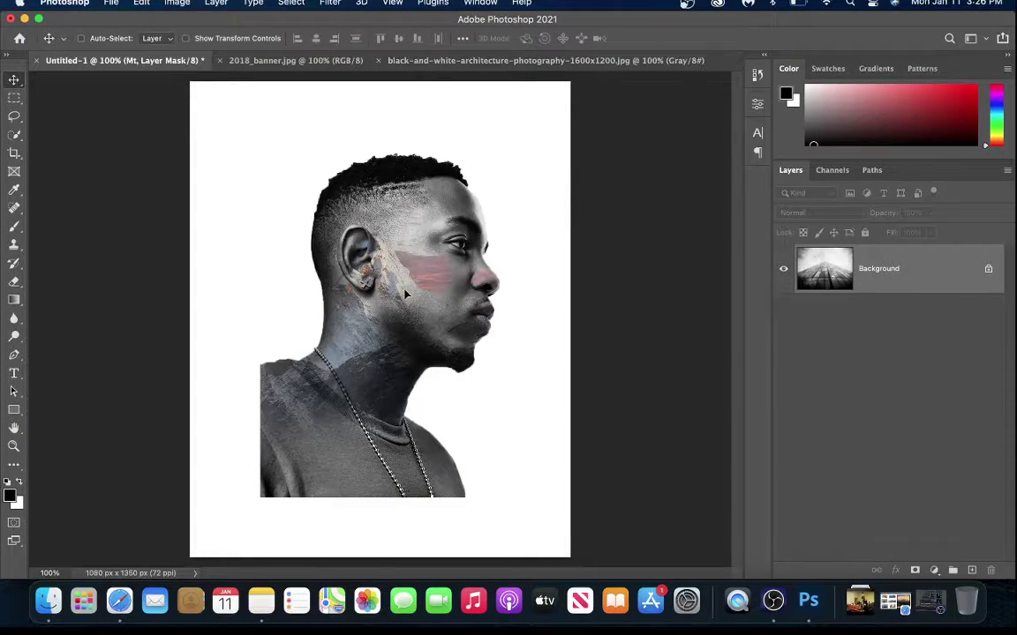
left_click_drag(405, 291, 405, 293)
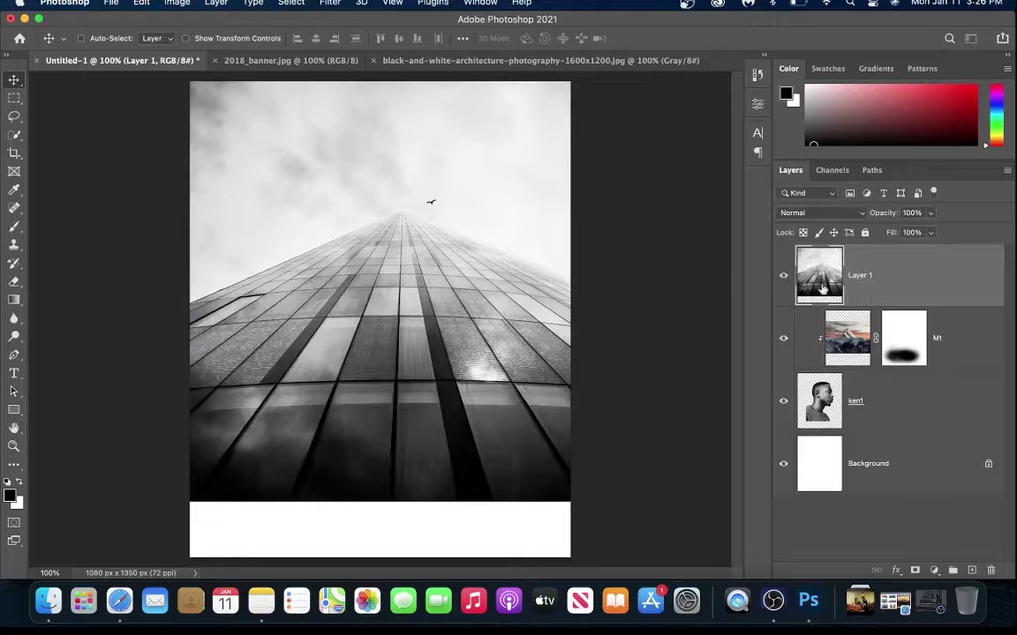
Lower the building layer's opacity to 41% and shift the photo so the tower overlaps the man's head and neck
left_click(929, 231)
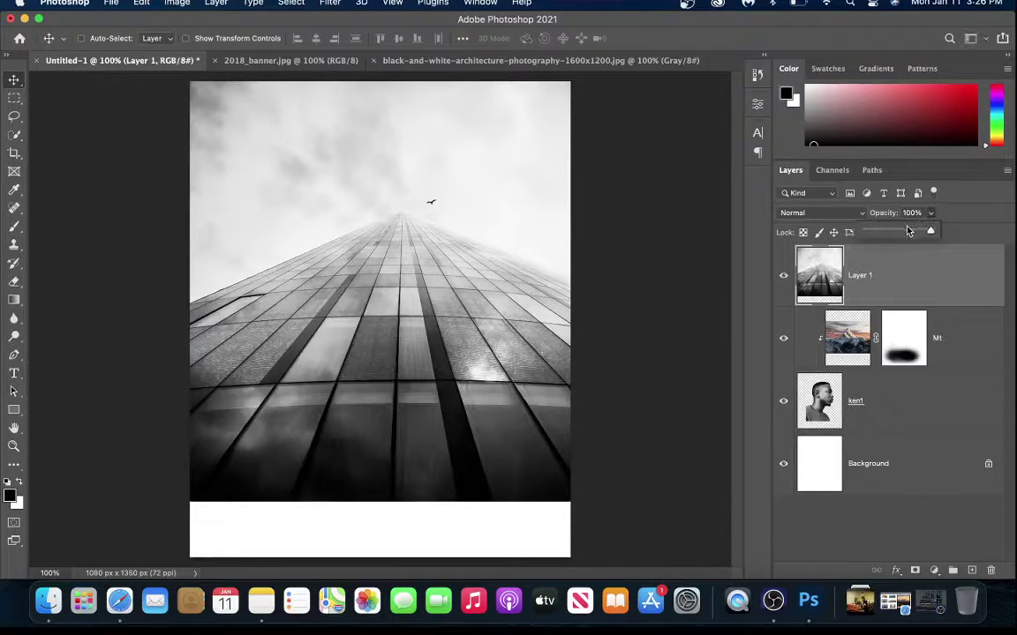
left_click_drag(893, 233, 893, 233)
left_click_drag(552, 395, 451, 360)
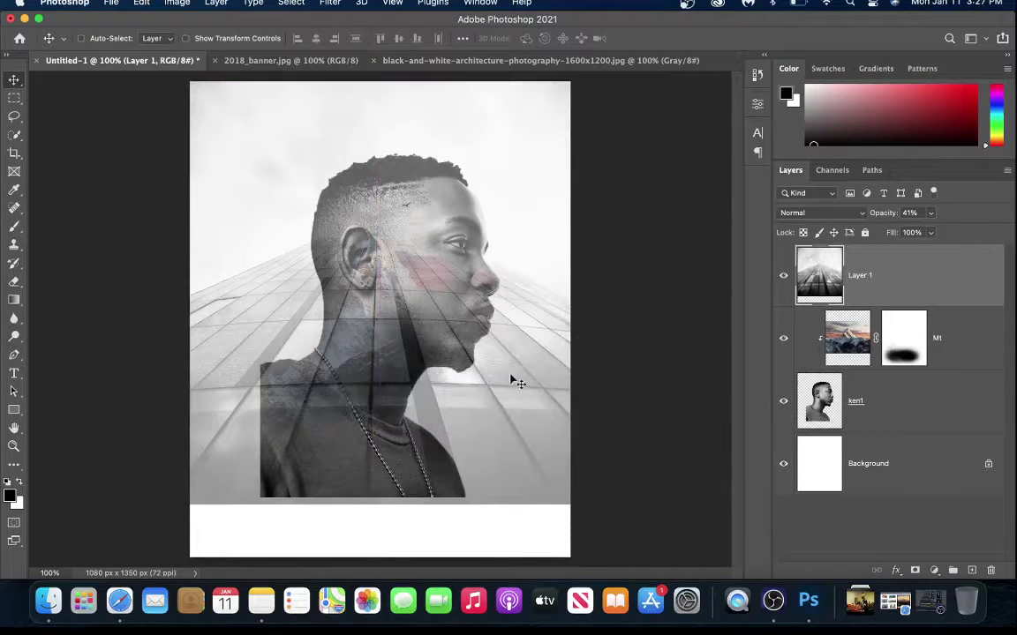
left_click_drag(435, 402, 415, 409)
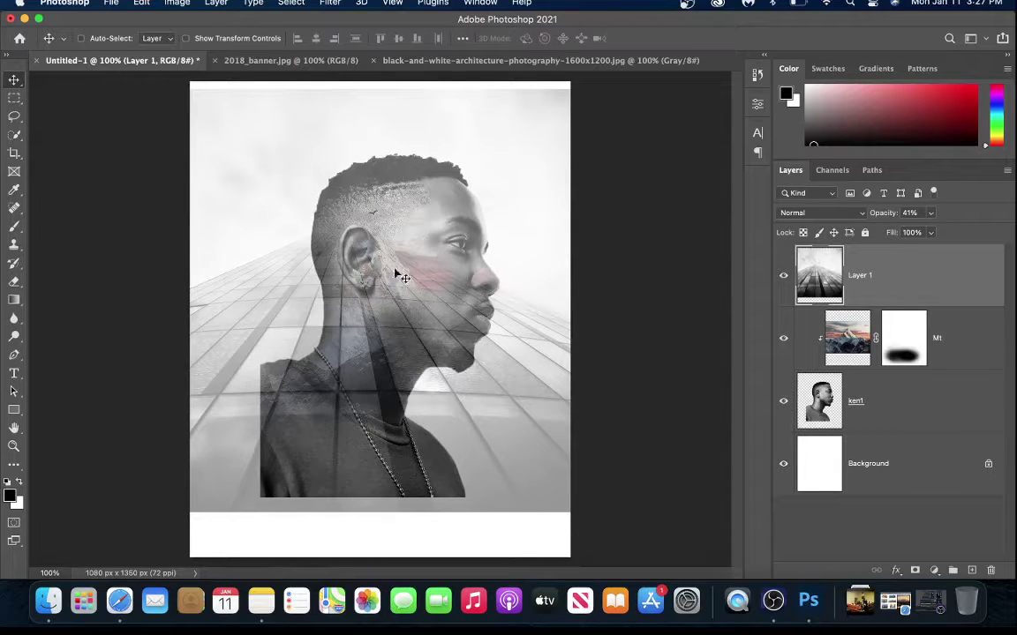
Rotate the building layer about 40° clockwise and move it so the tower's tip lies over the man's cheek
left_click(141, 4)
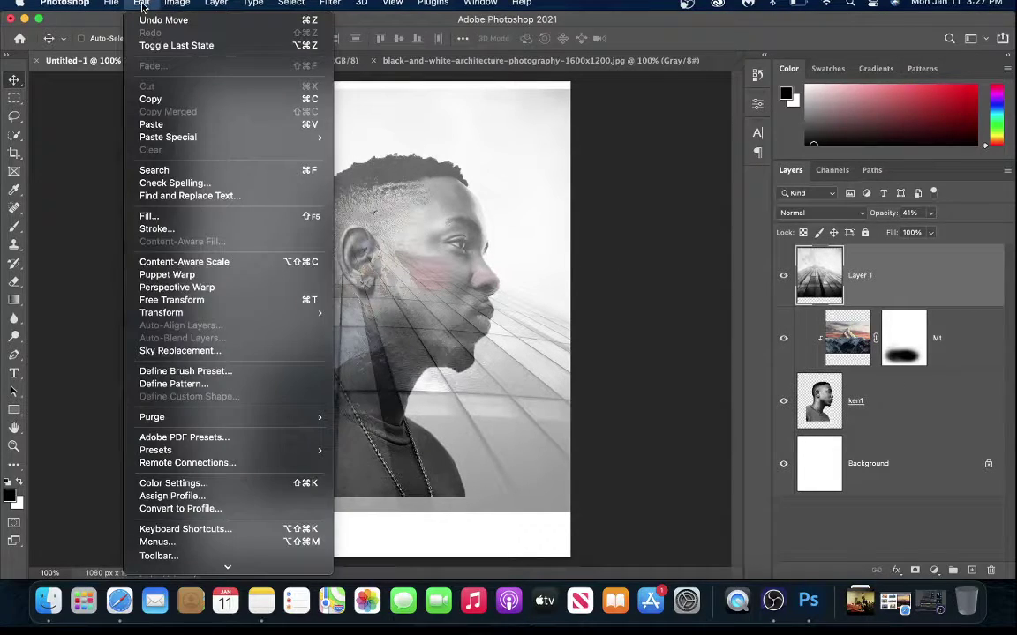
mouse_move(237, 317)
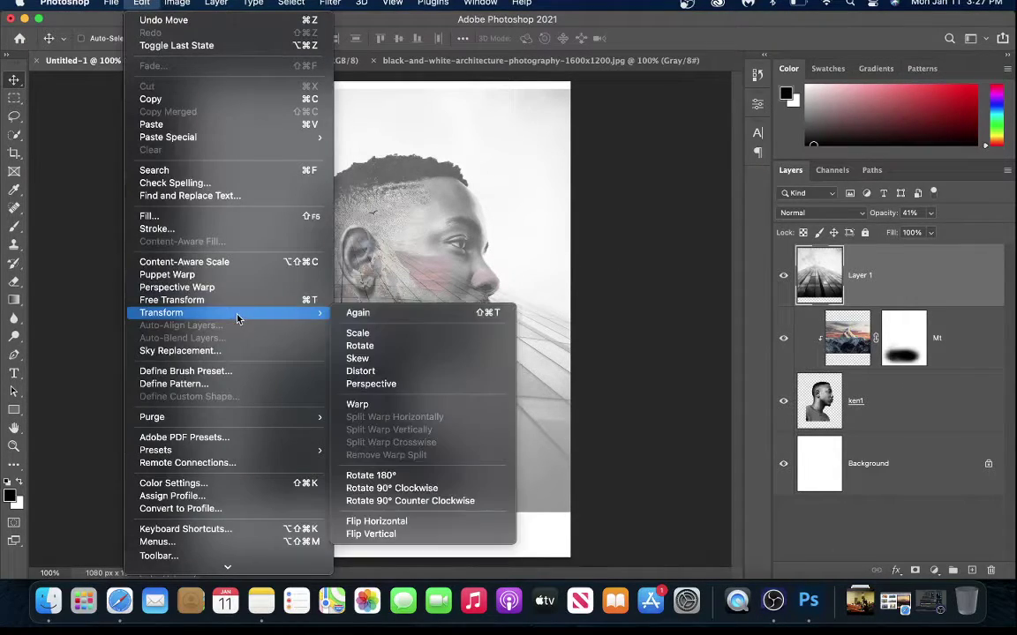
left_click(392, 346)
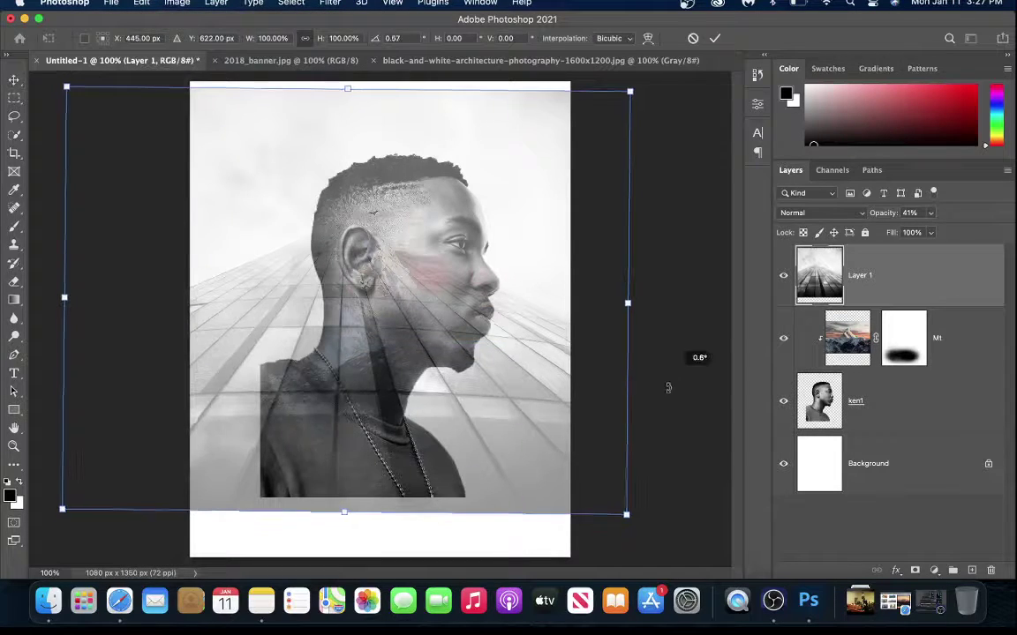
left_click_drag(696, 357, 461, 459)
left_click_drag(399, 318, 428, 335)
mouse_move(491, 365)
left_mouse_down()
mouse_move(503, 353)
mouse_move(493, 352)
left_mouse_up()
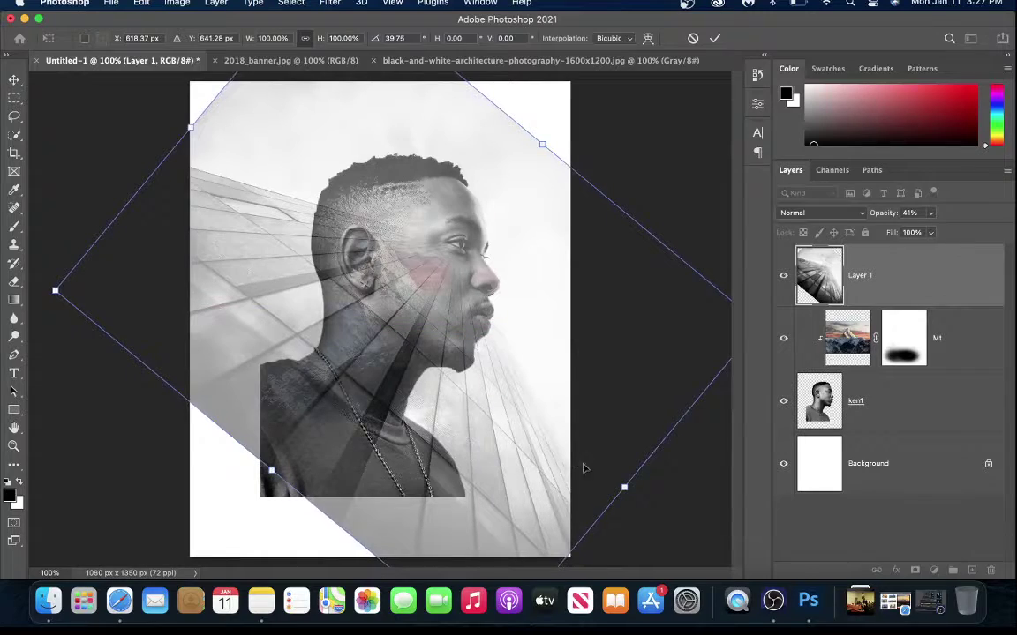
left_click(713, 37)
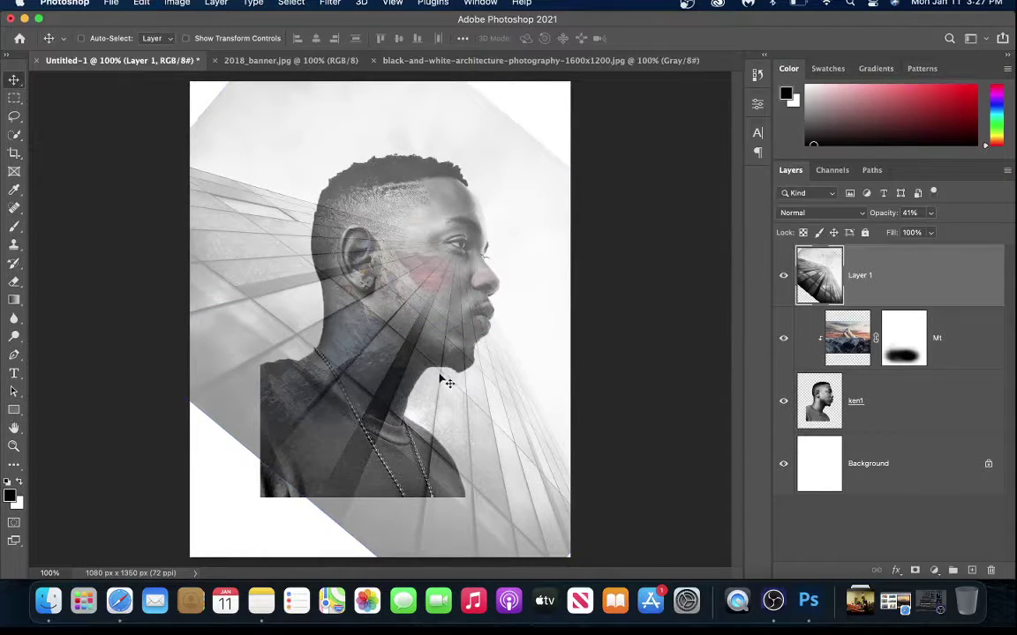
Set the building layer's opacity to 100%
left_click(930, 213)
left_click_drag(928, 229, 999, 241)
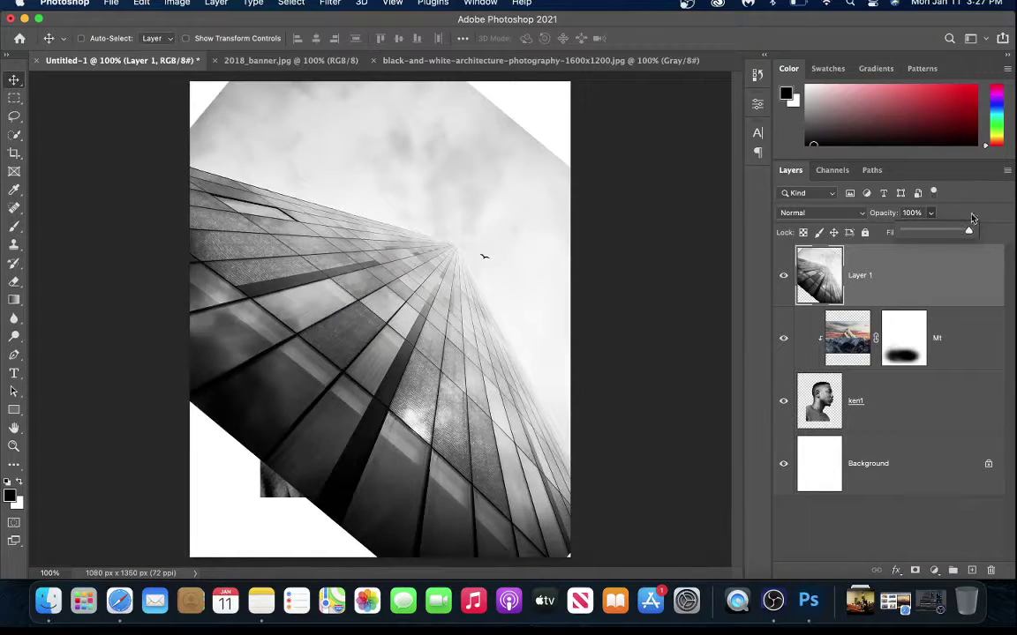
left_click(981, 193)
Clip the building layer to the ken1 cutout with a clipping mask and set its blend mode to Pin Light
right_click(918, 286)
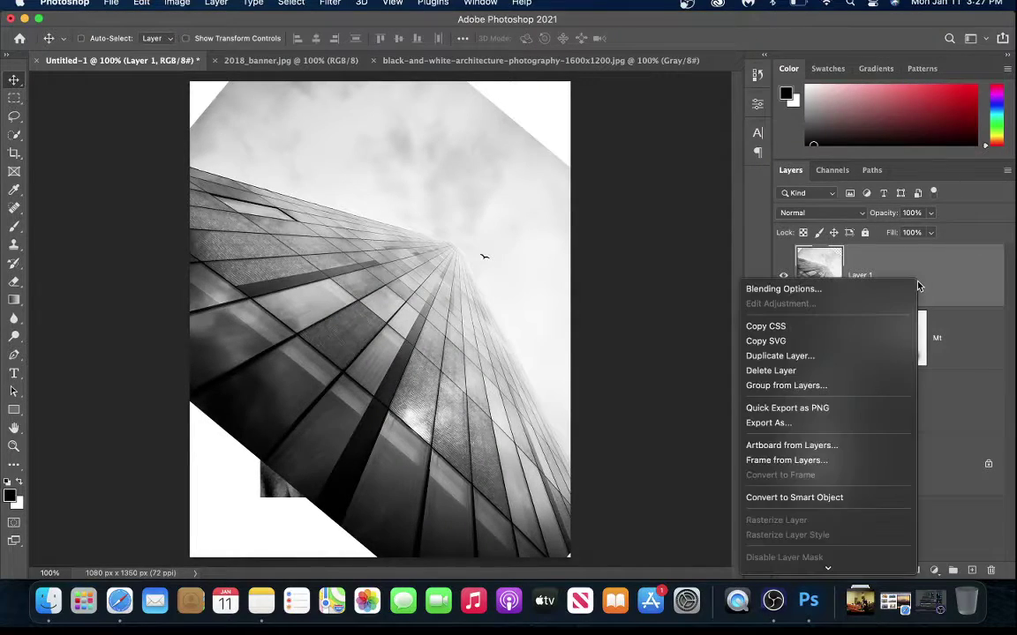
mouse_move(828, 573)
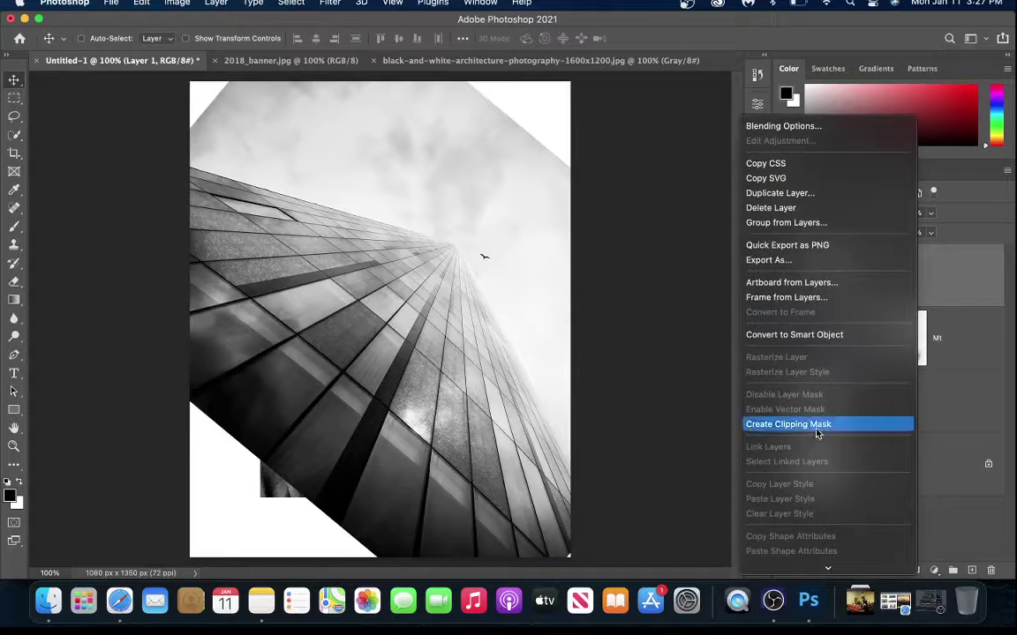
left_click(817, 430)
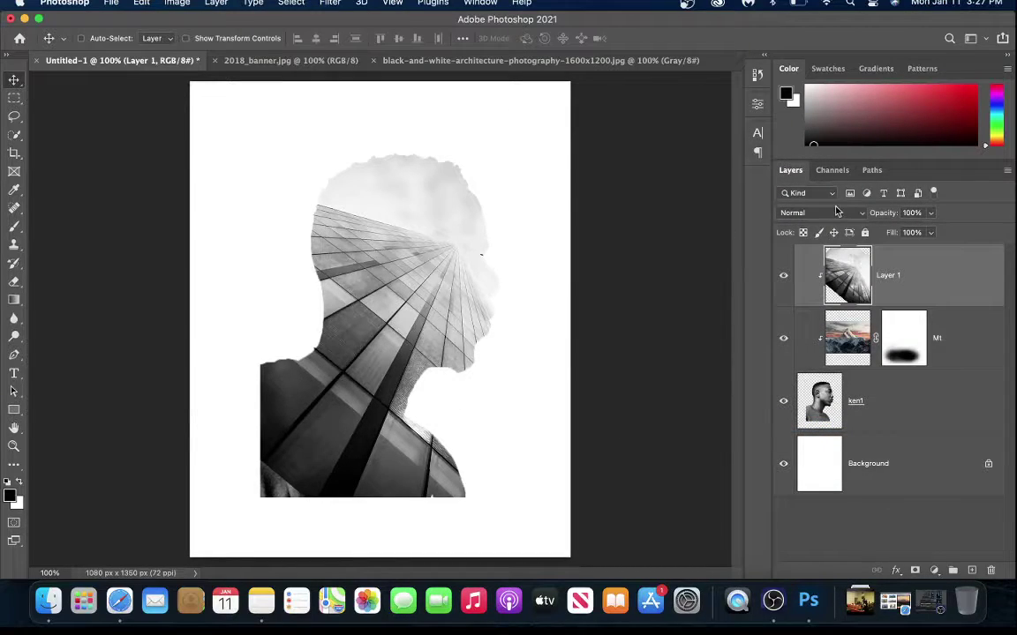
left_click(837, 217)
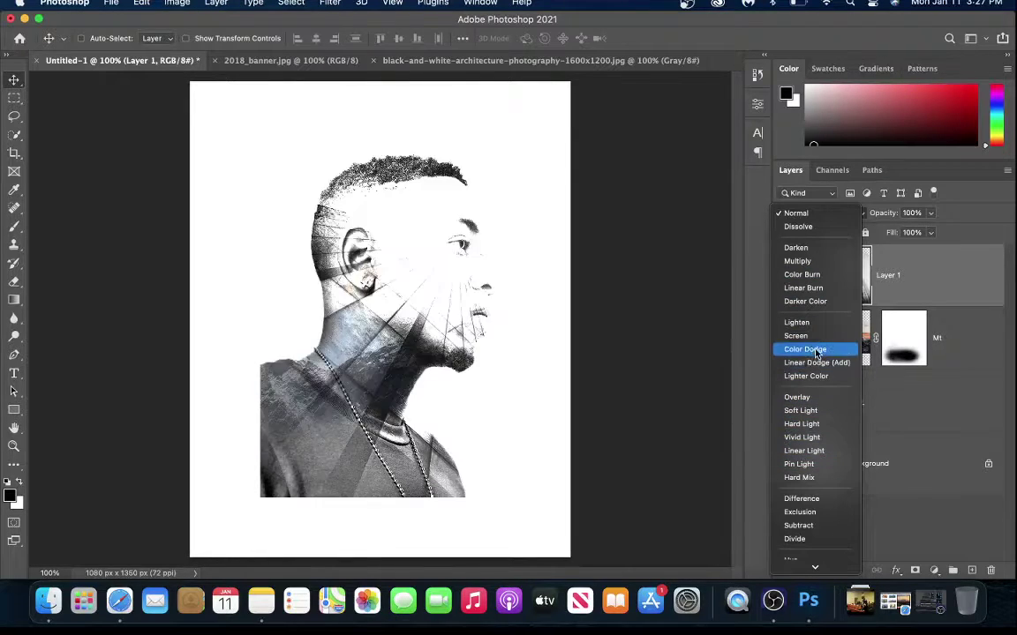
left_click(815, 468)
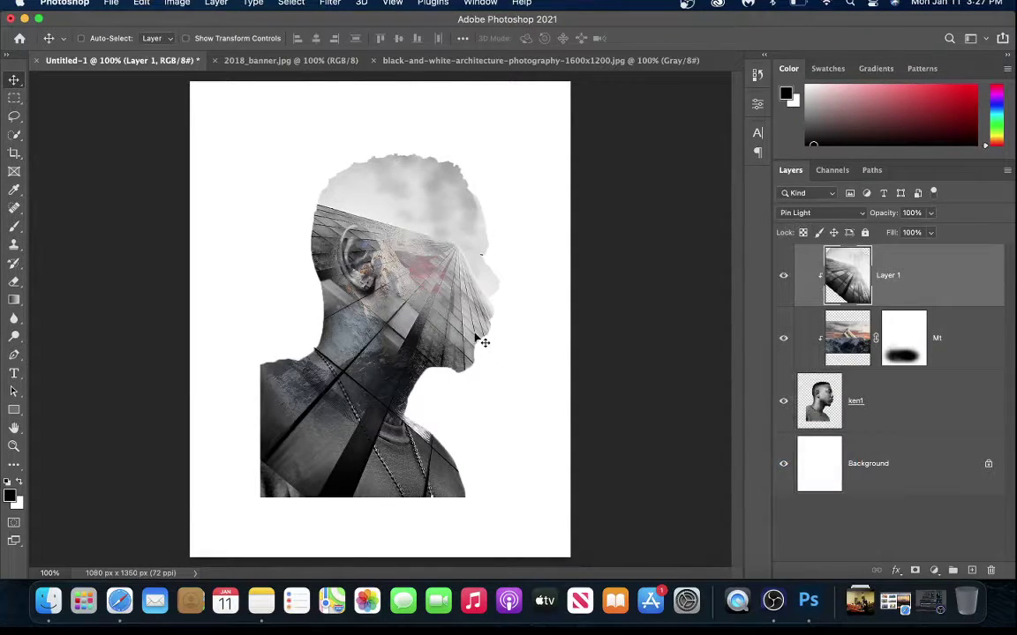
Examine up close how the building photo blends with the ear, cheek and neck
key("super+equal")
key("super+equal")
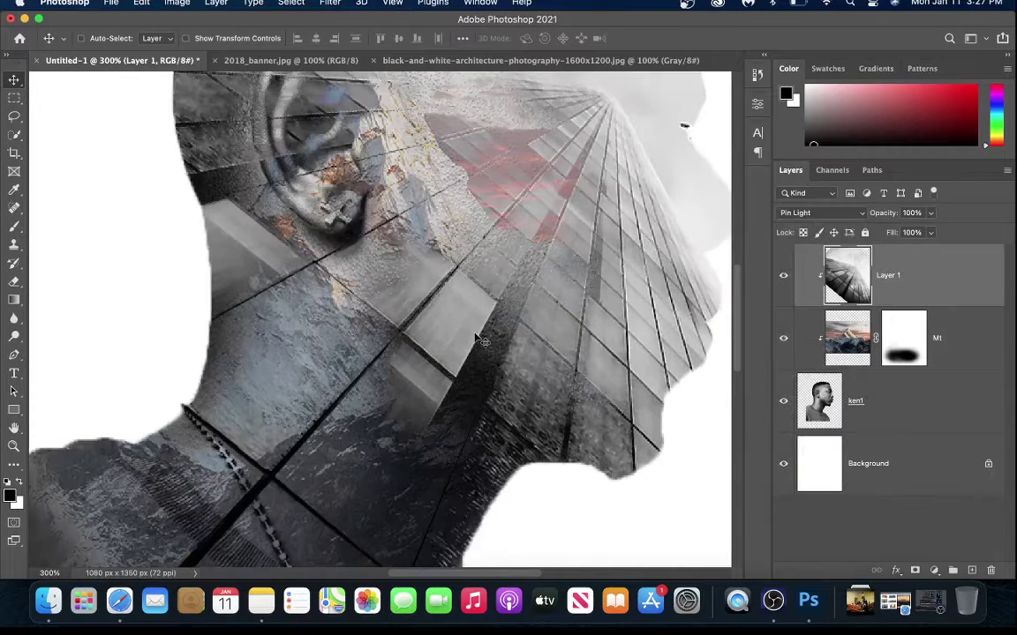
scroll(474, 335, "up", 4)
scroll(474, 335, "right", 3)
scroll(476, 338, "down", 5)
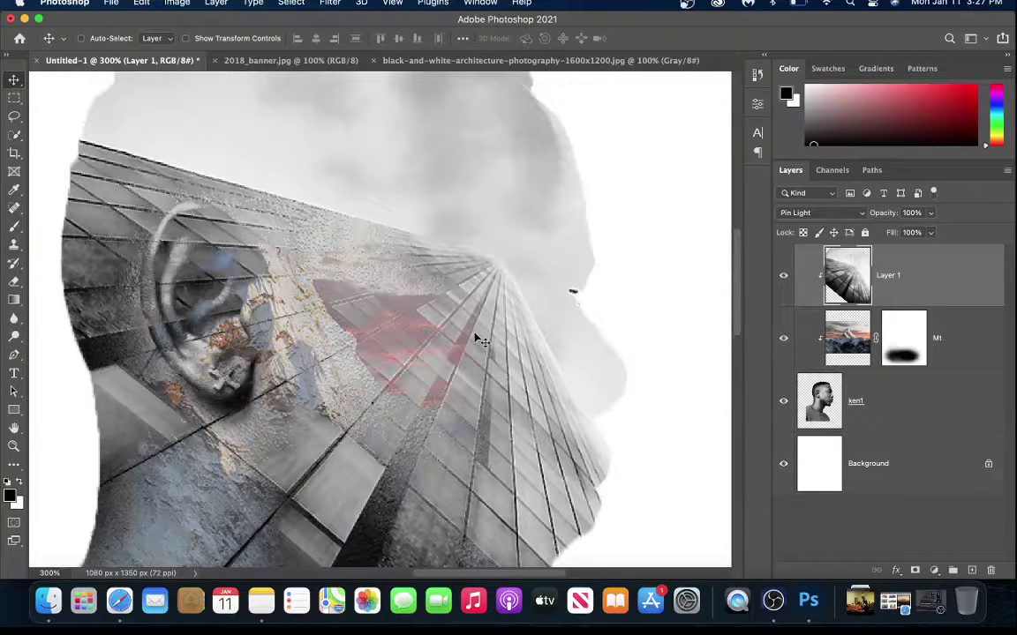
scroll(474, 339, "left", 2)
scroll(458, 296, "up", 4)
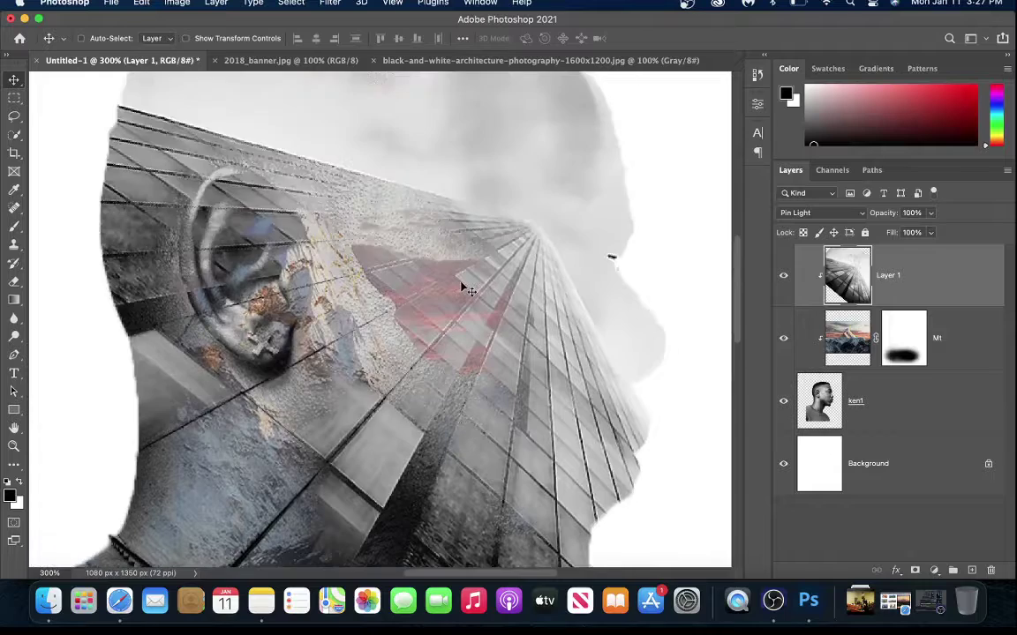
key("super+minus")
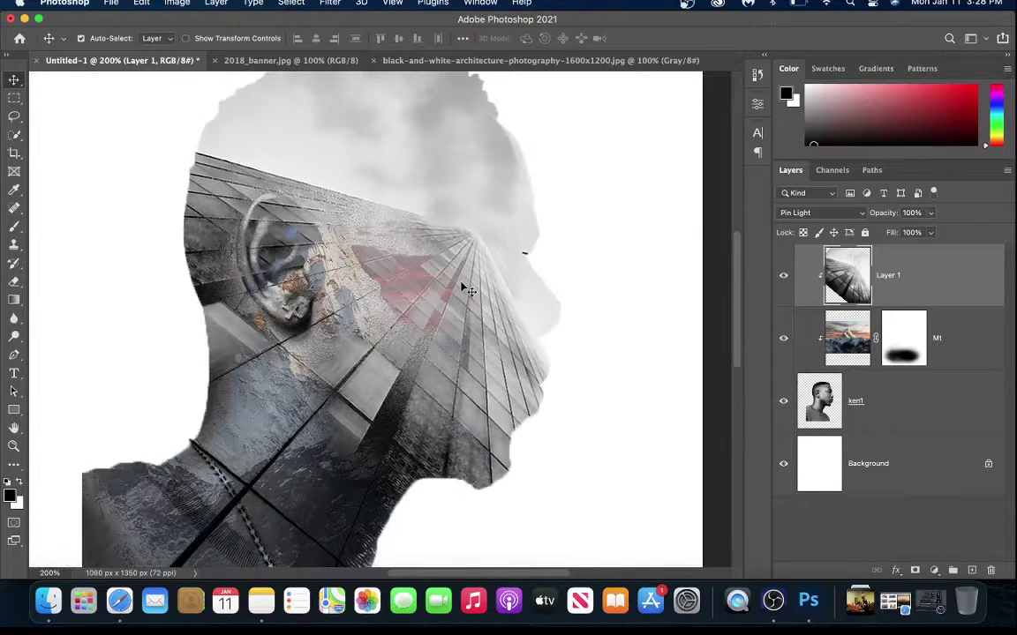
key("super+minus")
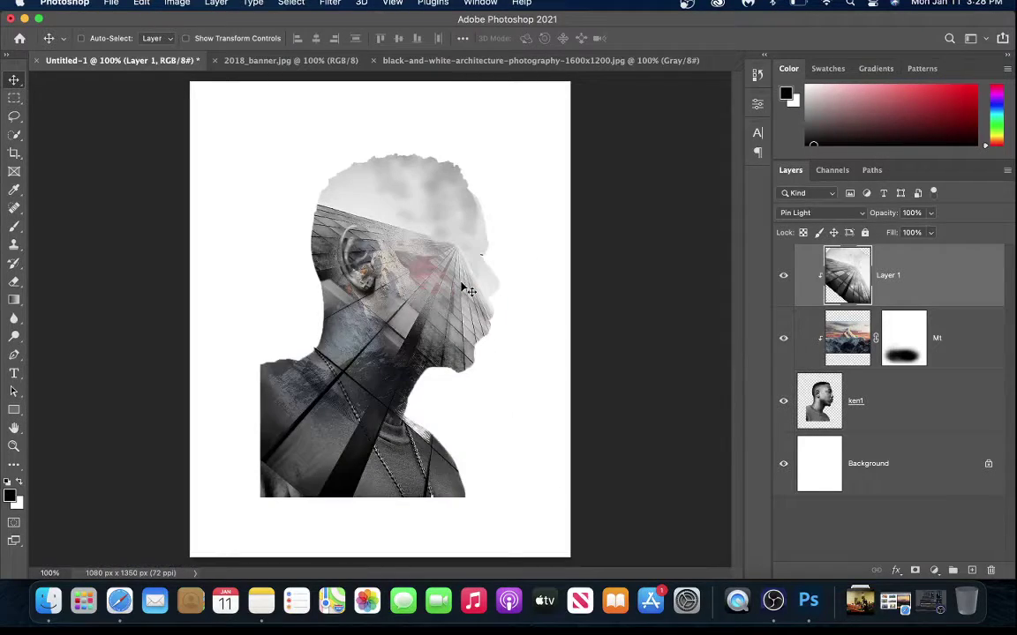
Add a layer mask to the building layer and paint it black over the face and upper head to uncover the portrait
left_click(915, 571)
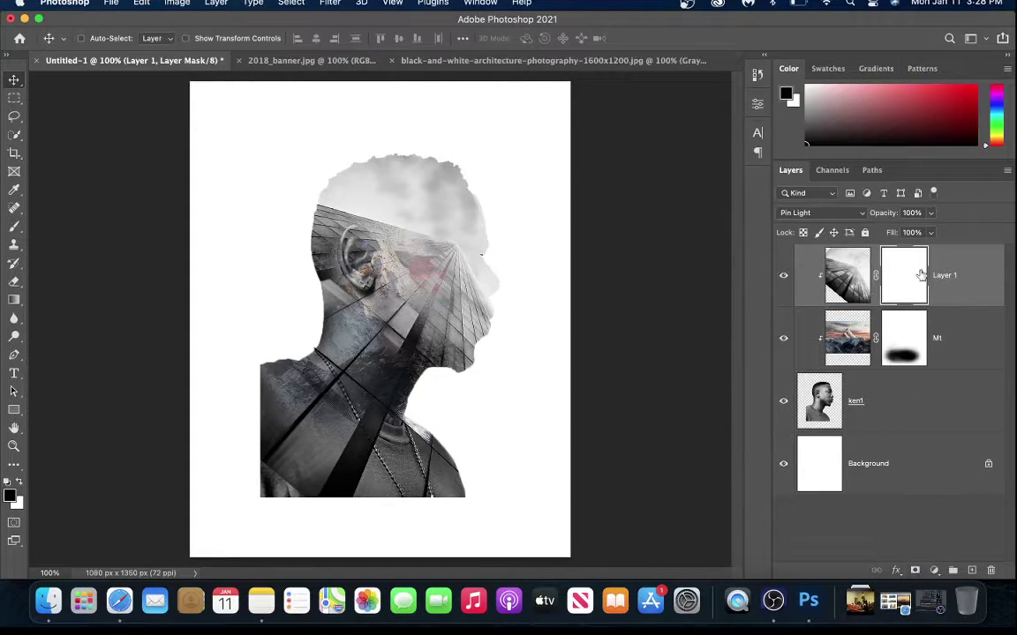
left_click(14, 227)
mouse_move(435, 224)
left_mouse_down()
mouse_move(478, 300)
mouse_move(473, 244)
mouse_move(532, 327)
mouse_move(484, 256)
mouse_move(507, 307)
mouse_move(477, 261)
mouse_move(502, 346)
mouse_move(482, 291)
mouse_move(479, 305)
mouse_move(458, 265)
mouse_move(411, 252)
mouse_move(416, 240)
mouse_move(433, 264)
mouse_move(447, 251)
mouse_move(451, 265)
mouse_move(473, 264)
mouse_move(498, 335)
mouse_move(429, 222)
mouse_move(376, 240)
mouse_move(390, 211)
mouse_move(354, 210)
mouse_move(375, 172)
mouse_move(329, 208)
mouse_move(445, 152)
left_mouse_up()
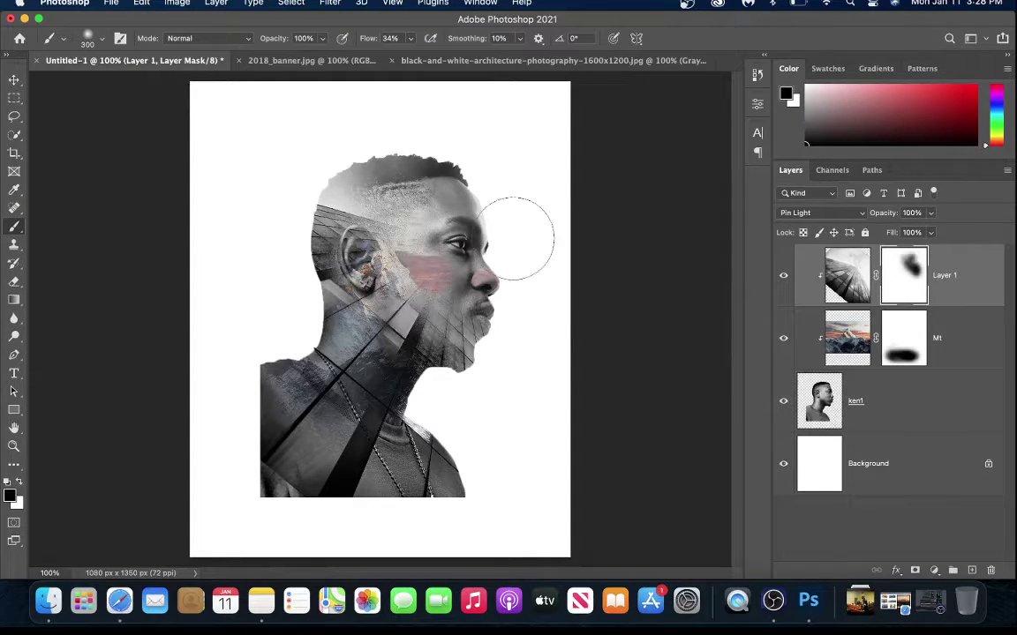
key("super+plus")
key("super+minus")
left_click(138, 3)
mouse_move(111, 3)
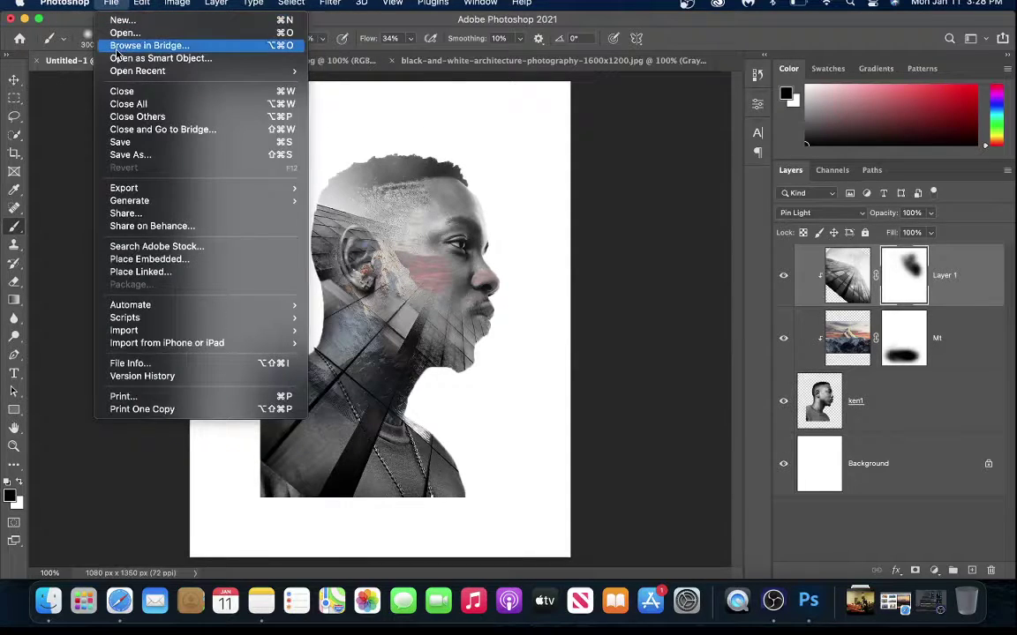
left_click(371, 108)
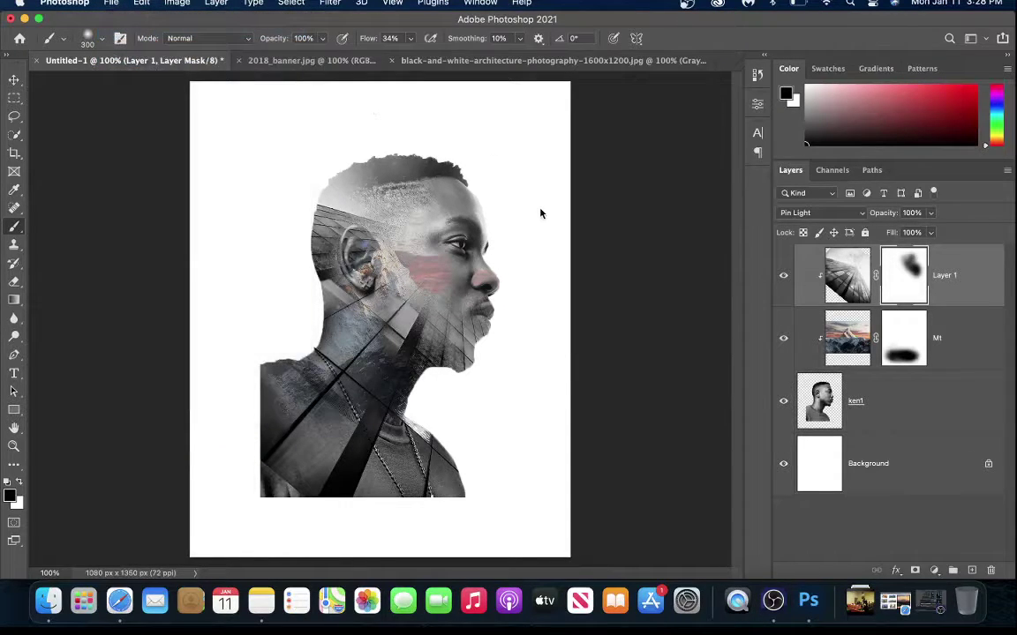
Preview the photos in the Landscape folder and open the image file showing the Hollywood sign at sunset
left_click(412, 159)
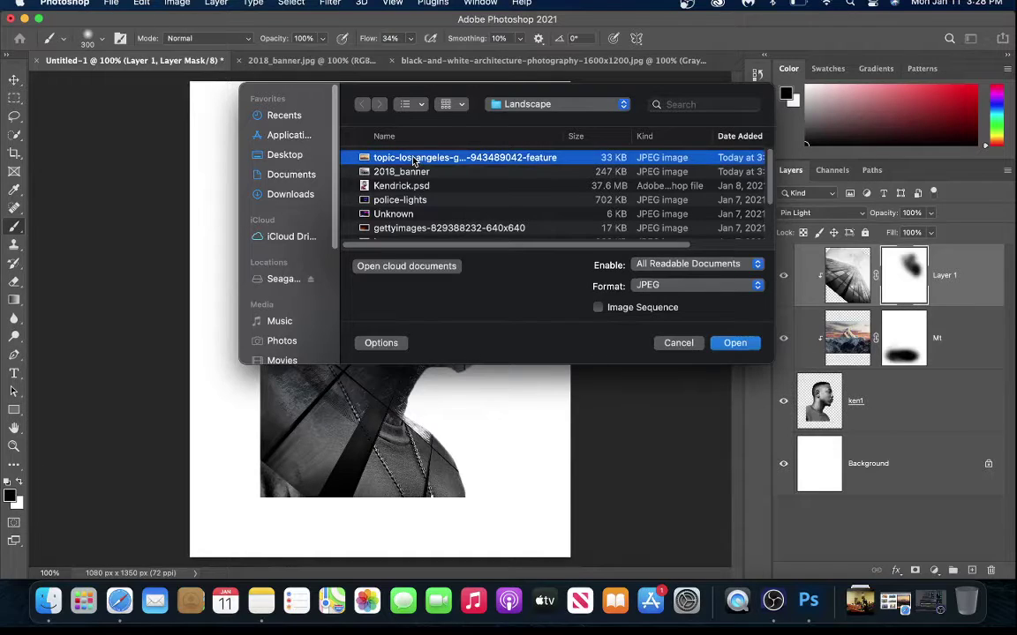
key("space")
key("Down")
key("Down")
key("Down")
key("Down")
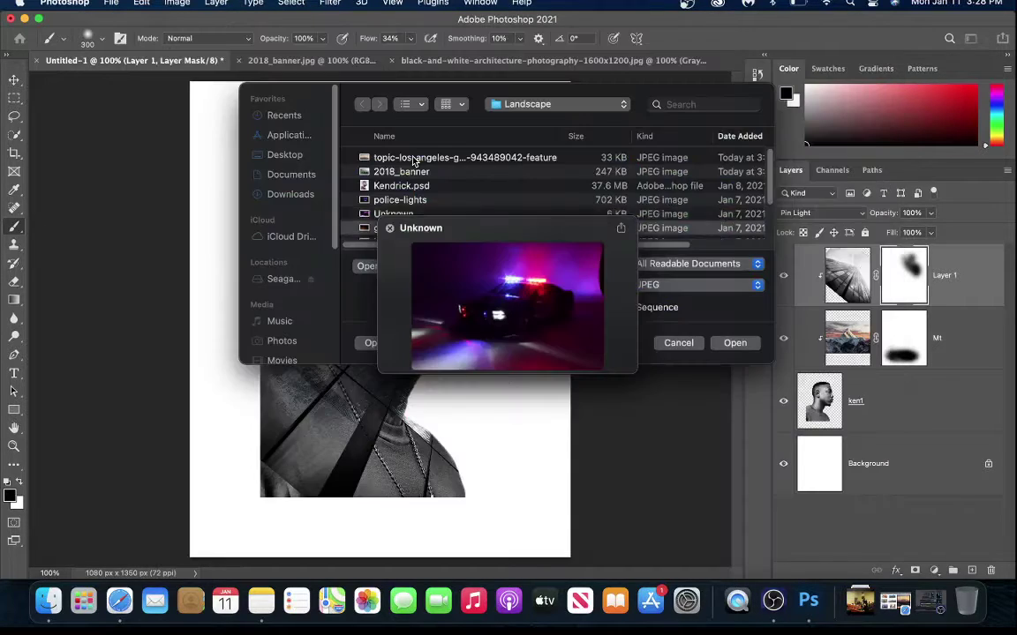
key("Down")
key("Down")
key("Down")
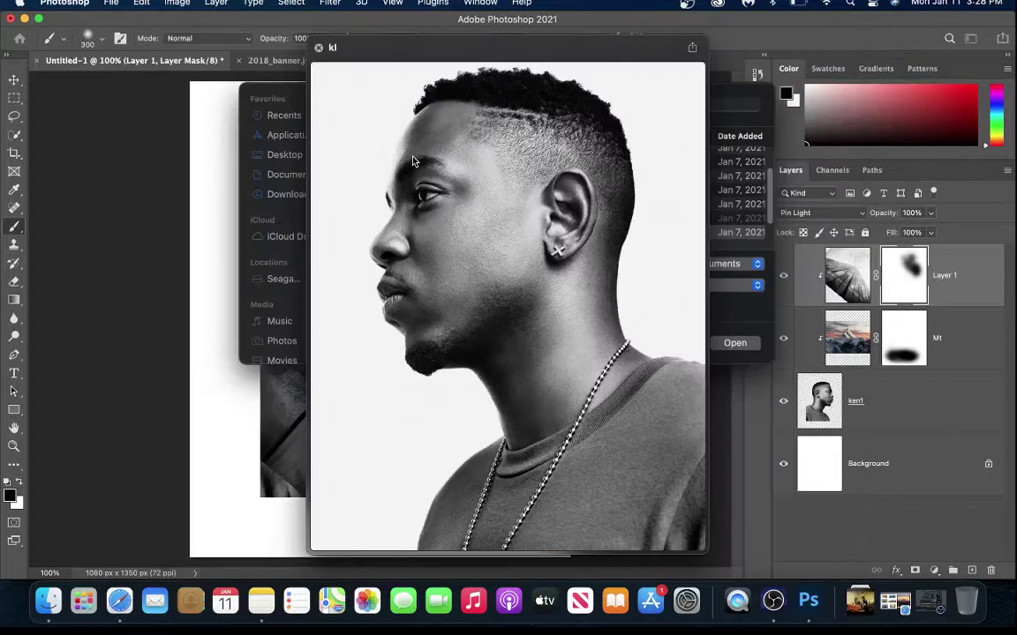
key("Up")
key("Up")
key("space")
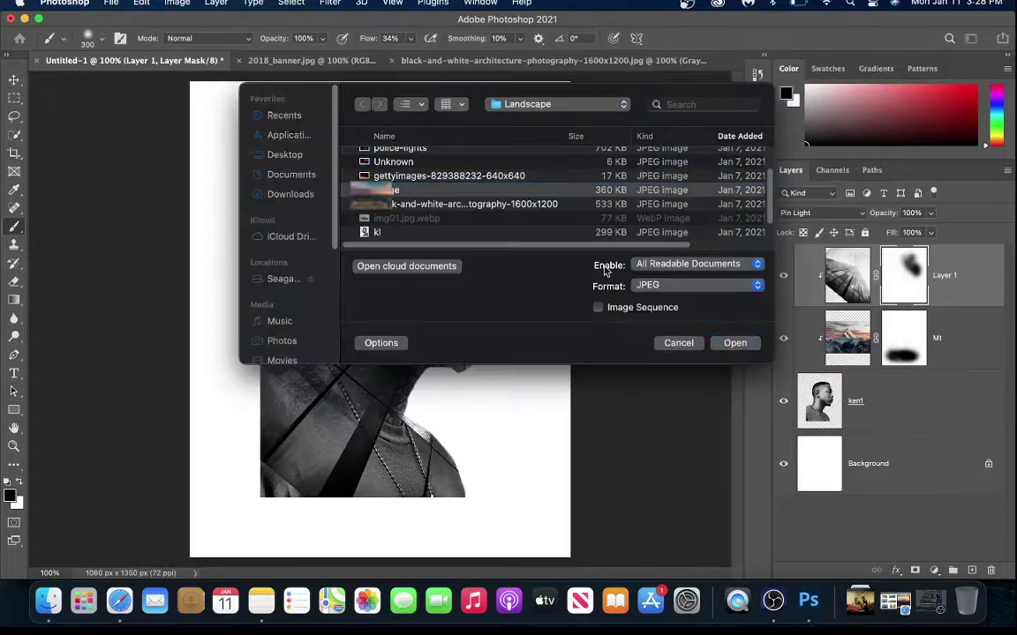
left_click(737, 343)
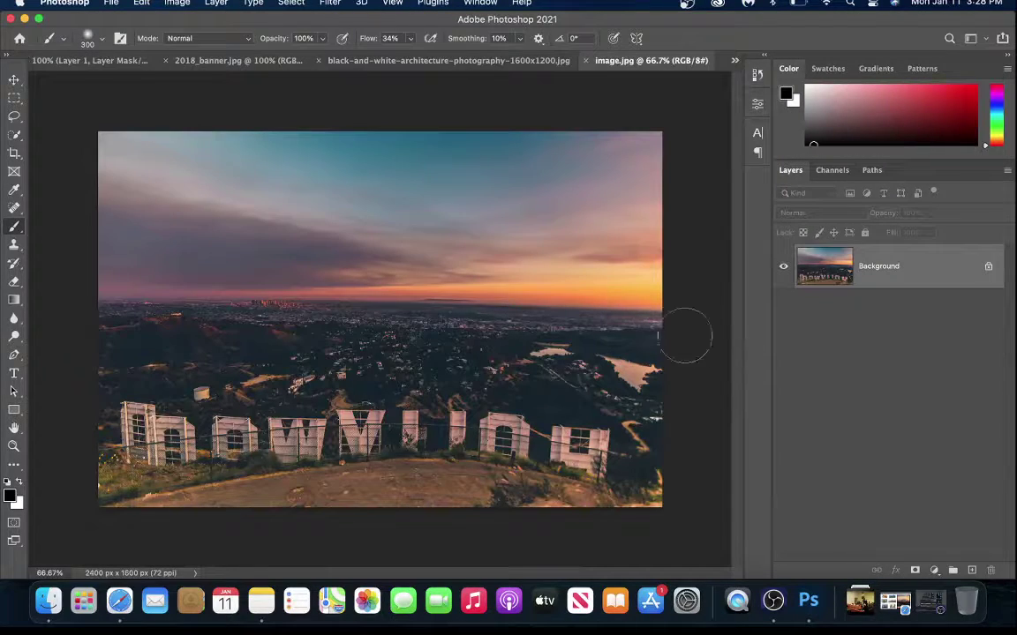
Copy the Hollywood sign photo into the Untitled-1 composite and position it over the portrait
left_click(15, 78)
left_click_drag(362, 265, 87, 66)
left_click_drag(374, 225, 406, 256)
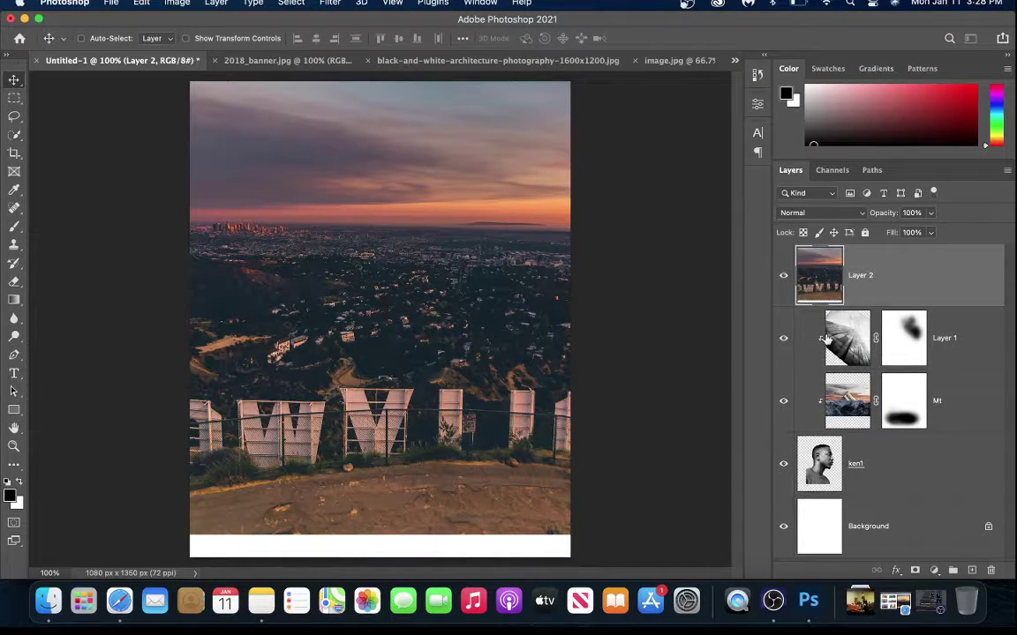
Clip the Hollywood sign layer to the ken1 cutout with a clipping mask
left_click_drag(914, 281, 874, 255)
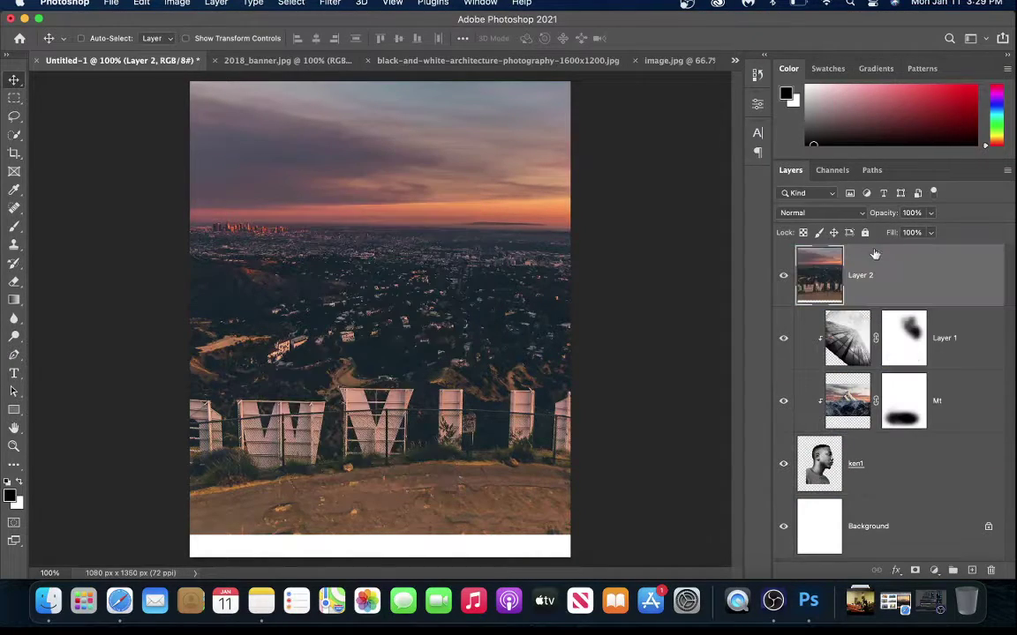
right_click(933, 286)
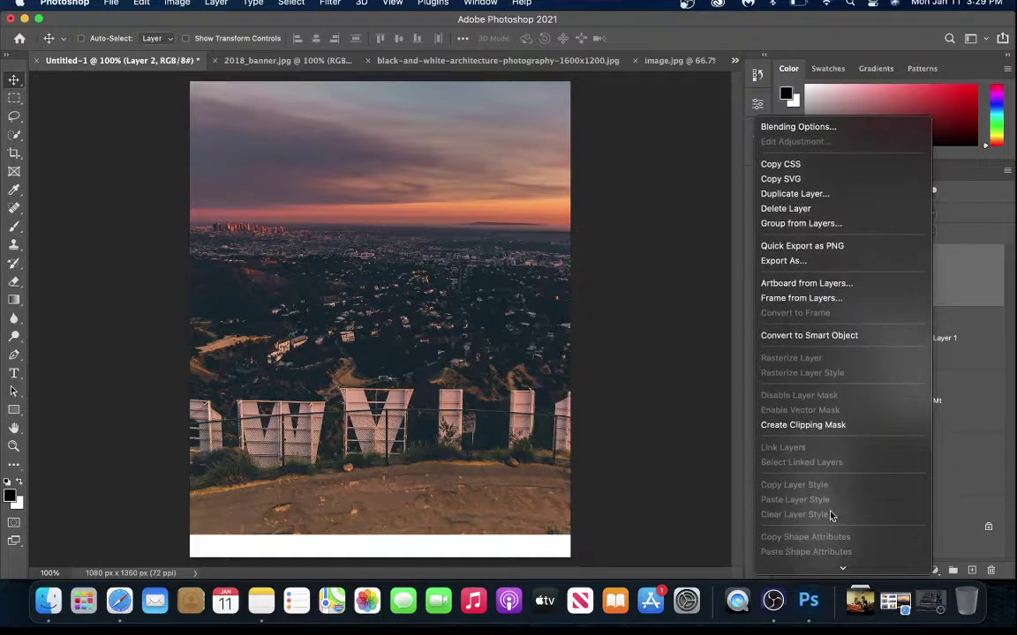
left_click(974, 279)
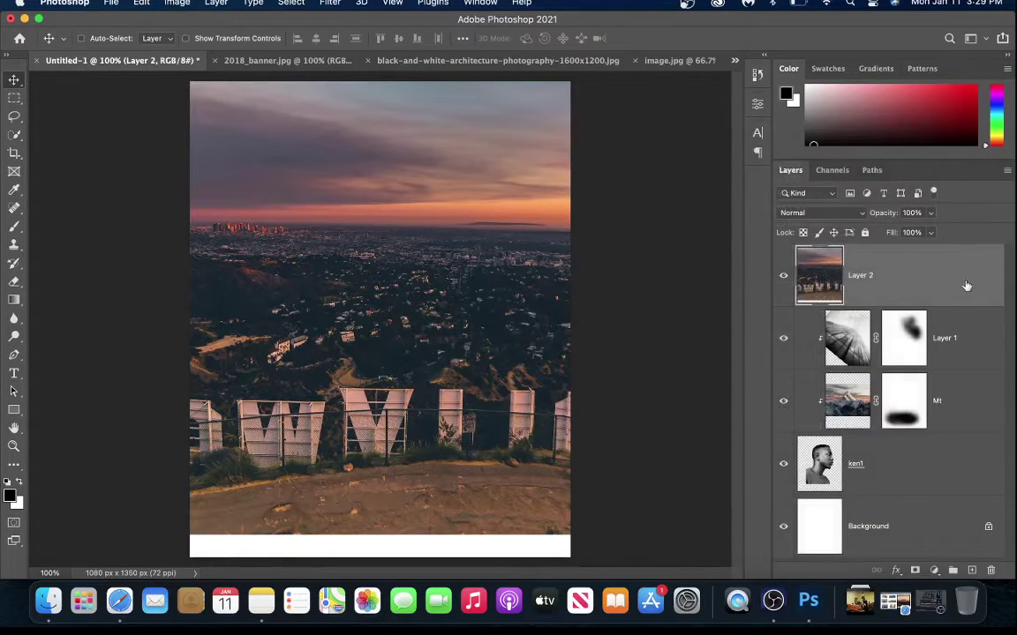
left_click(819, 305, "alt")
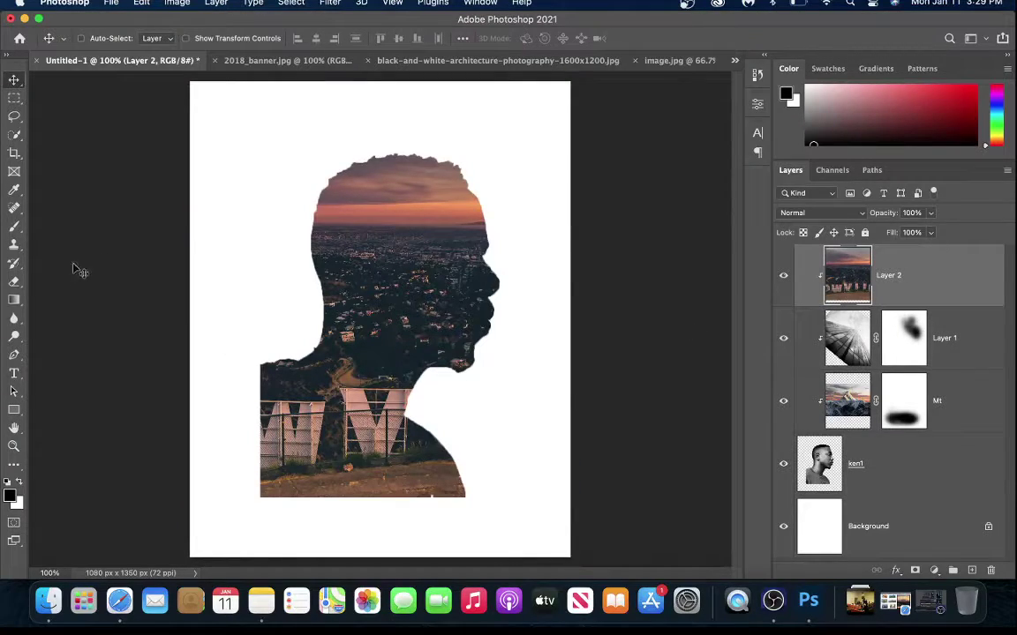
Scale the Hollywood sign layer to about 44% with Free Transform and place it over the lower face, neck and chest
left_click(141, 3)
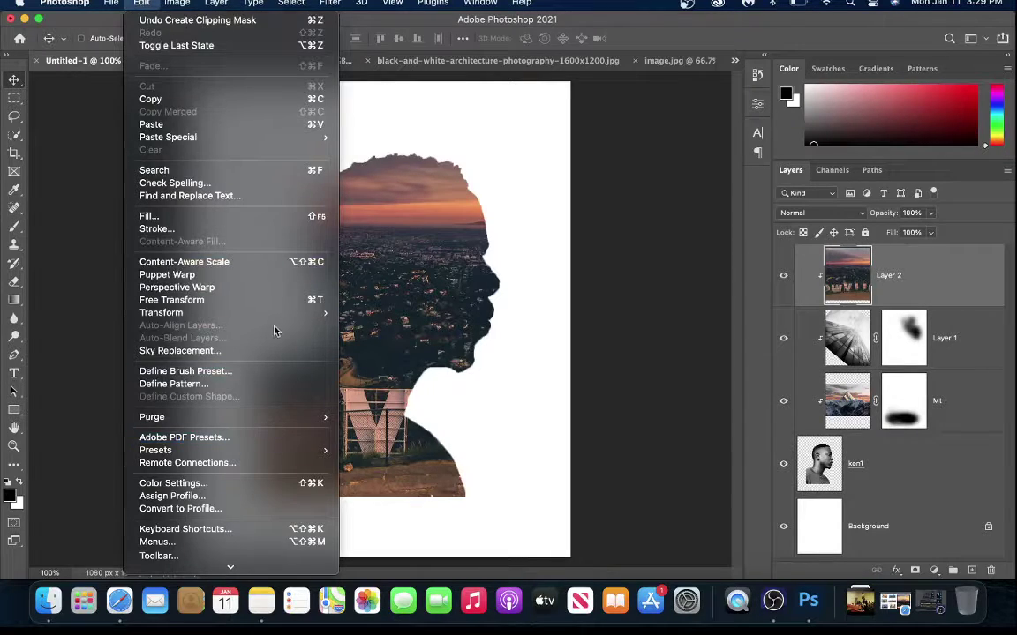
mouse_move(281, 317)
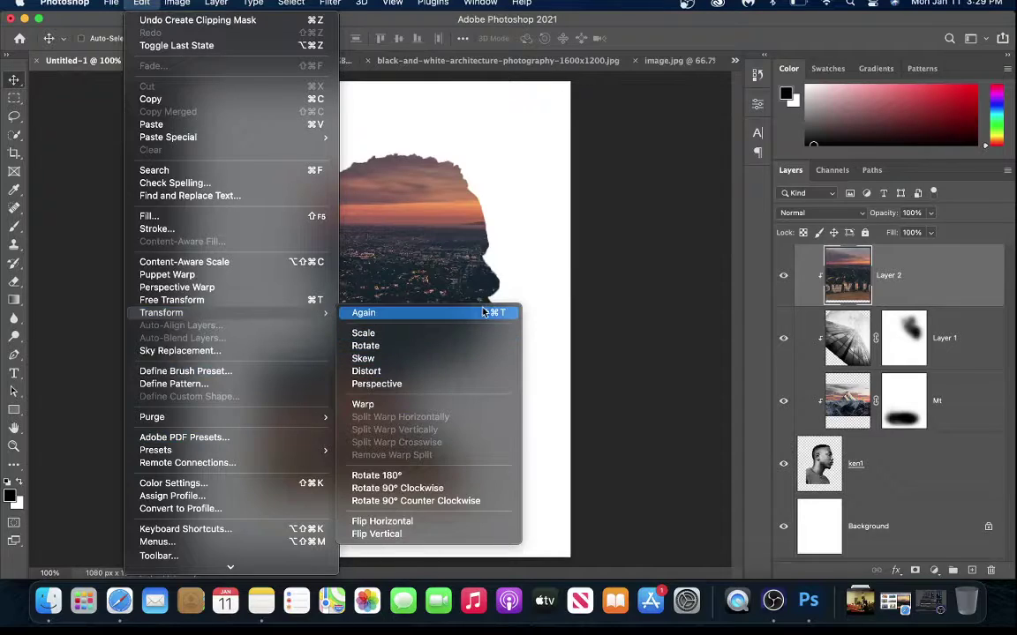
left_click(547, 313)
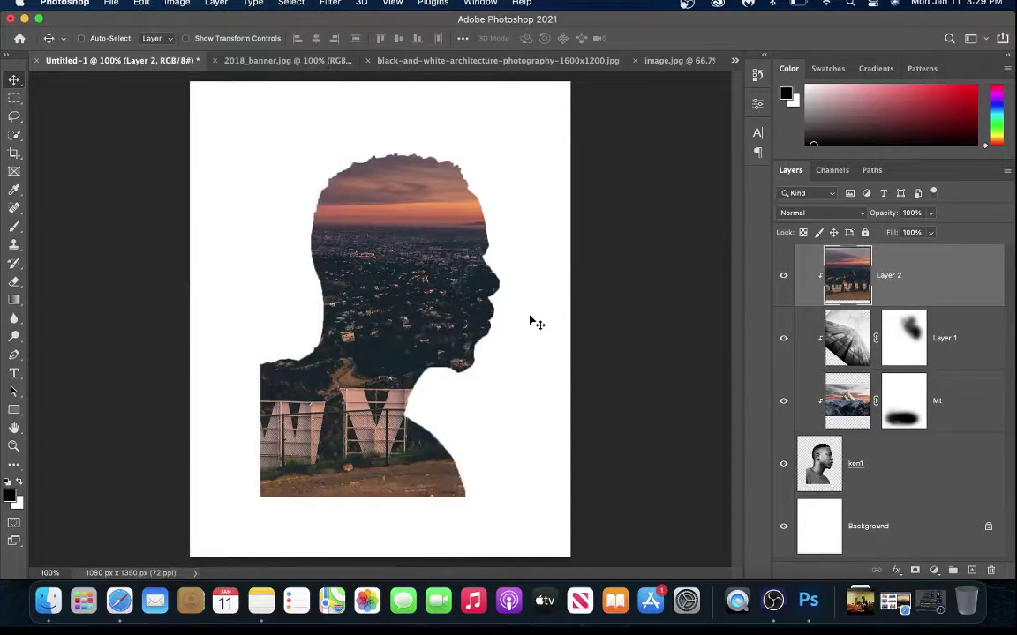
key("super+t")
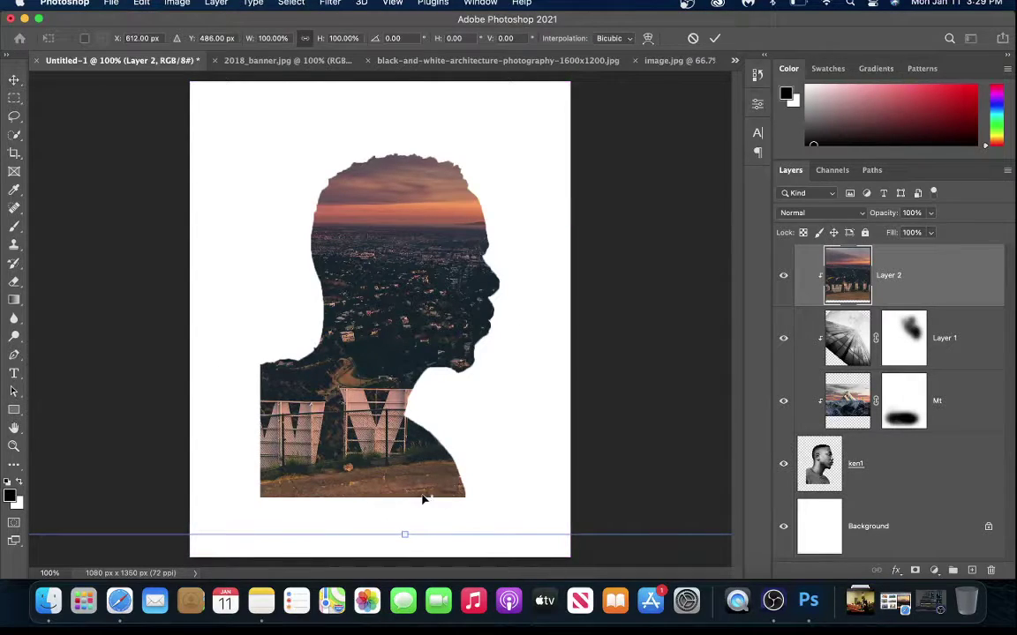
key("super+0")
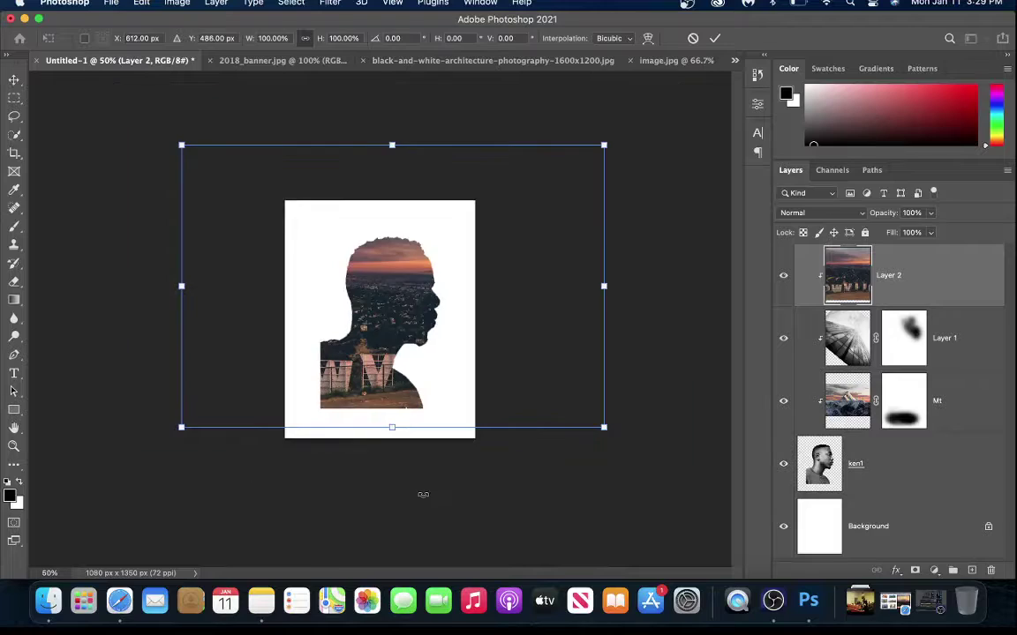
left_click_drag(181, 146, 420, 302)
left_click_drag(463, 376, 342, 358)
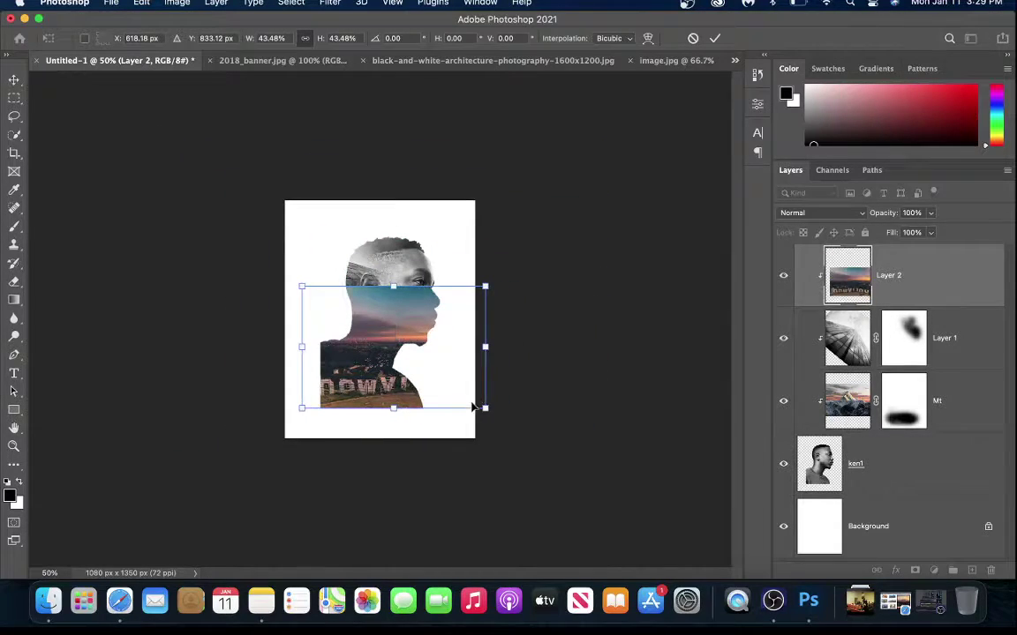
mouse_move(485, 407)
left_mouse_down()
mouse_move(445, 390)
mouse_move(485, 409)
left_mouse_up()
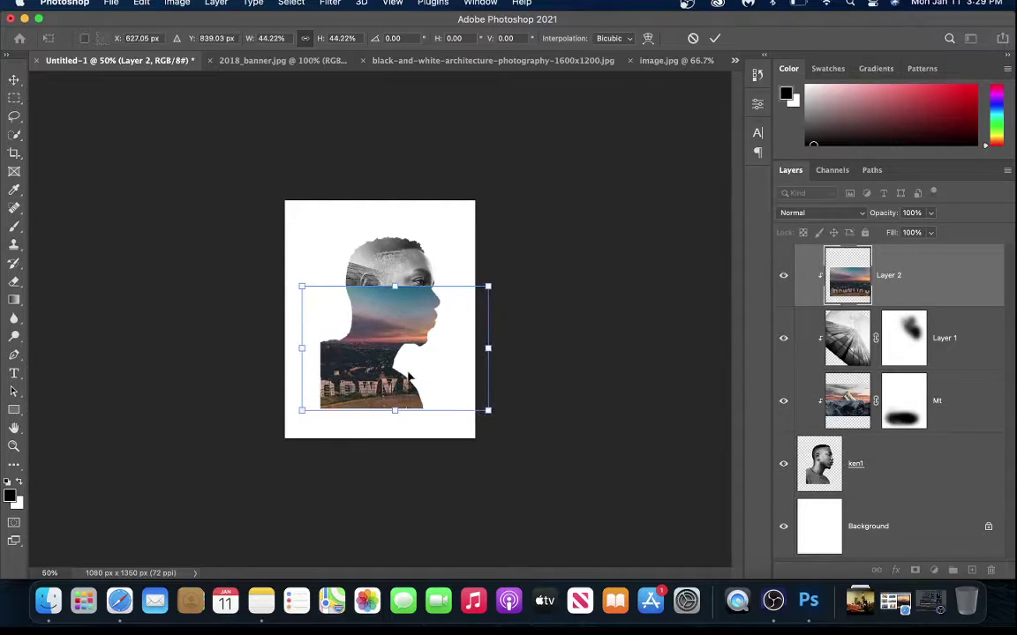
left_click_drag(408, 382, 392, 388)
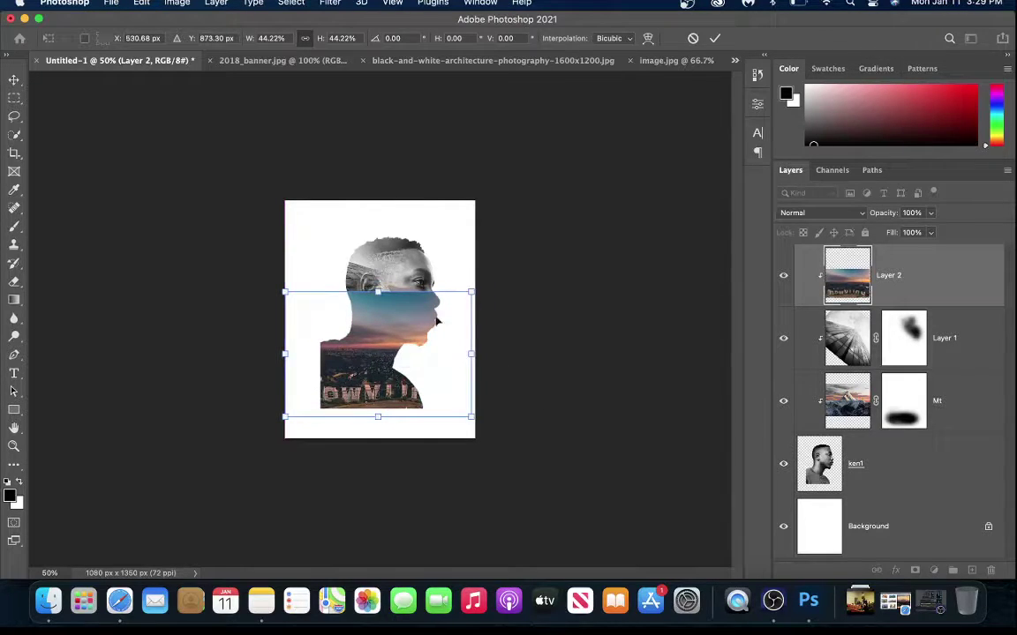
left_click(715, 38)
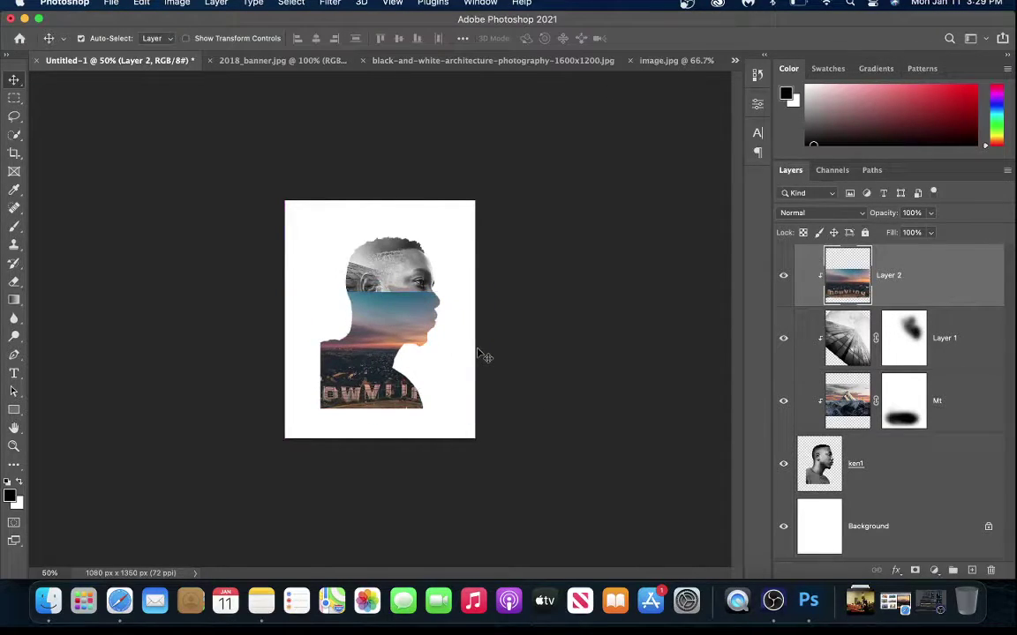
Add a layer mask to the Hollywood sign layer and fade its upper sky into the neck with a vertical black-to-transparent linear gradient
key("super+equal")
key("super+equal")
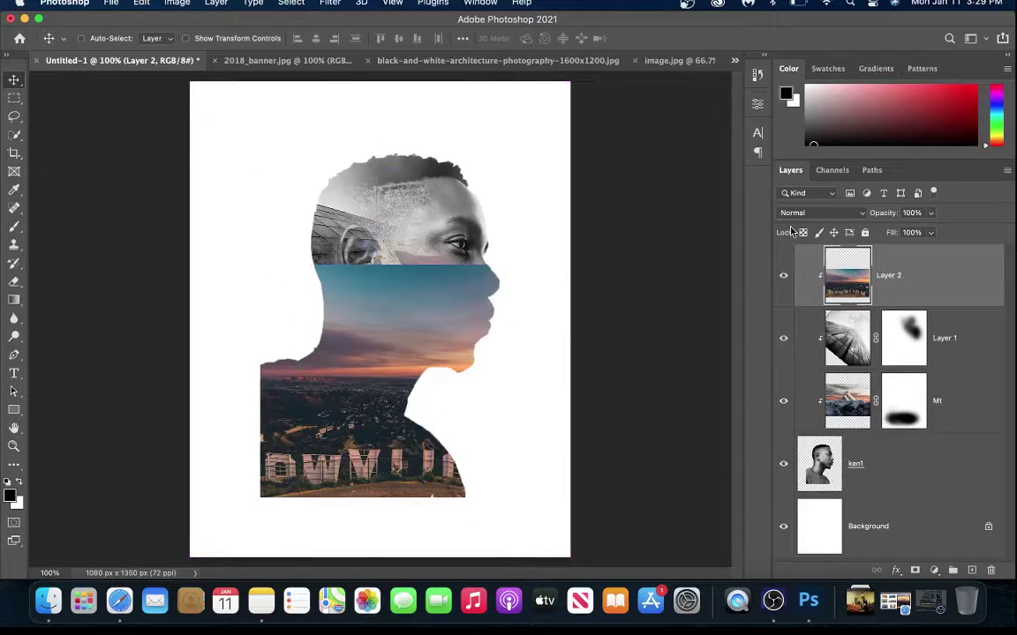
left_click(913, 572)
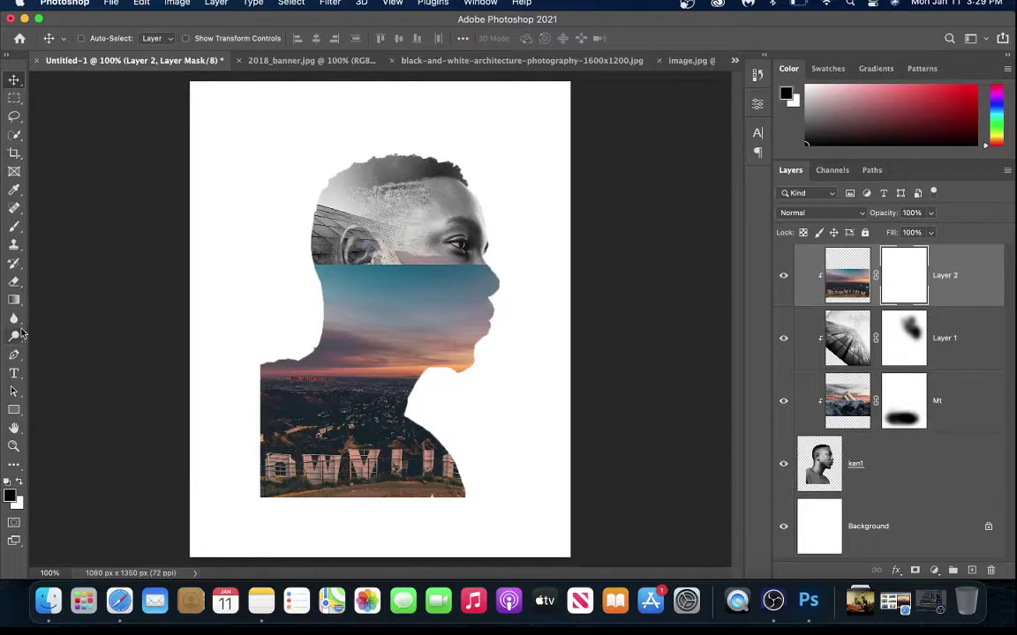
left_click(14, 301)
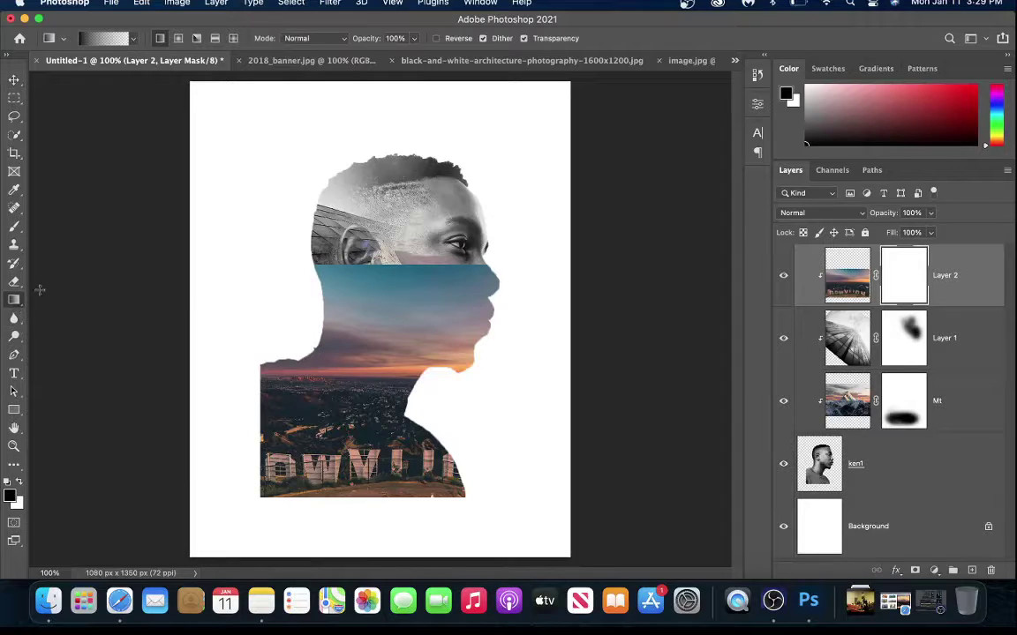
left_click(133, 40)
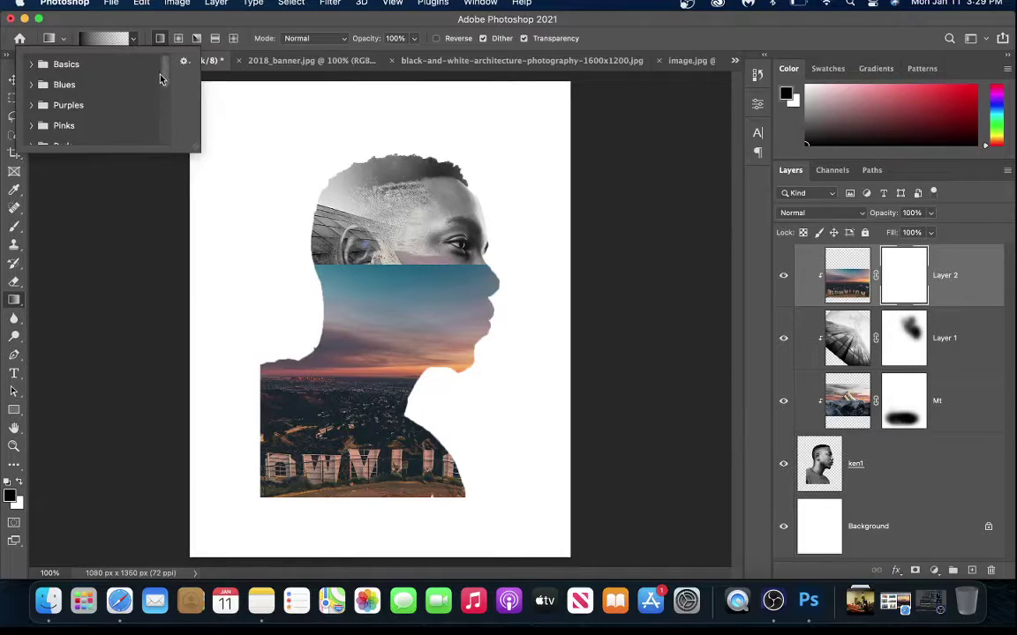
left_click(32, 63)
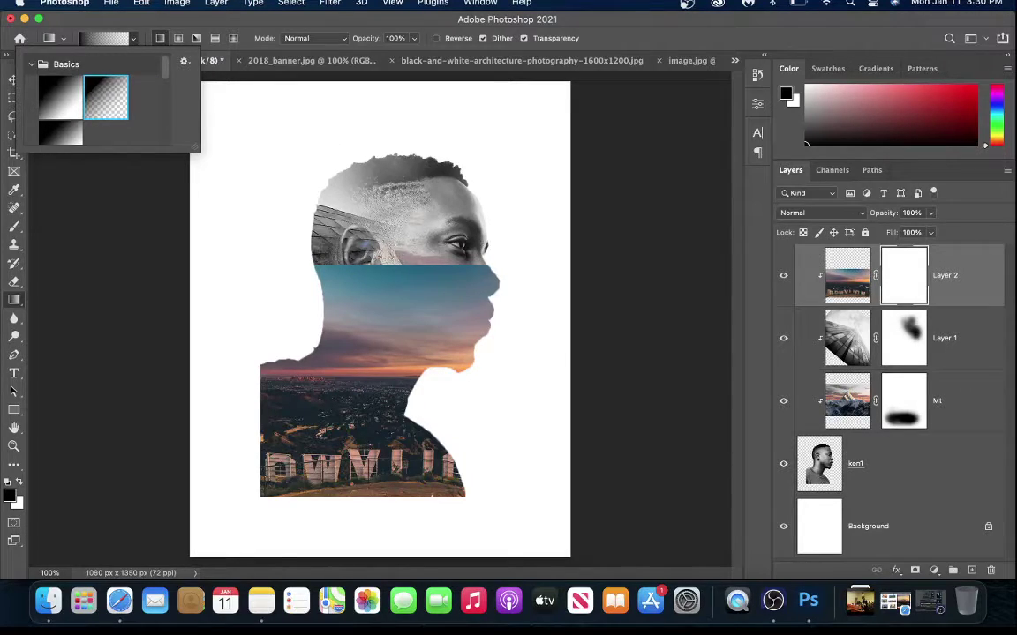
left_click(398, 259)
left_click_drag(401, 345, 391, 411)
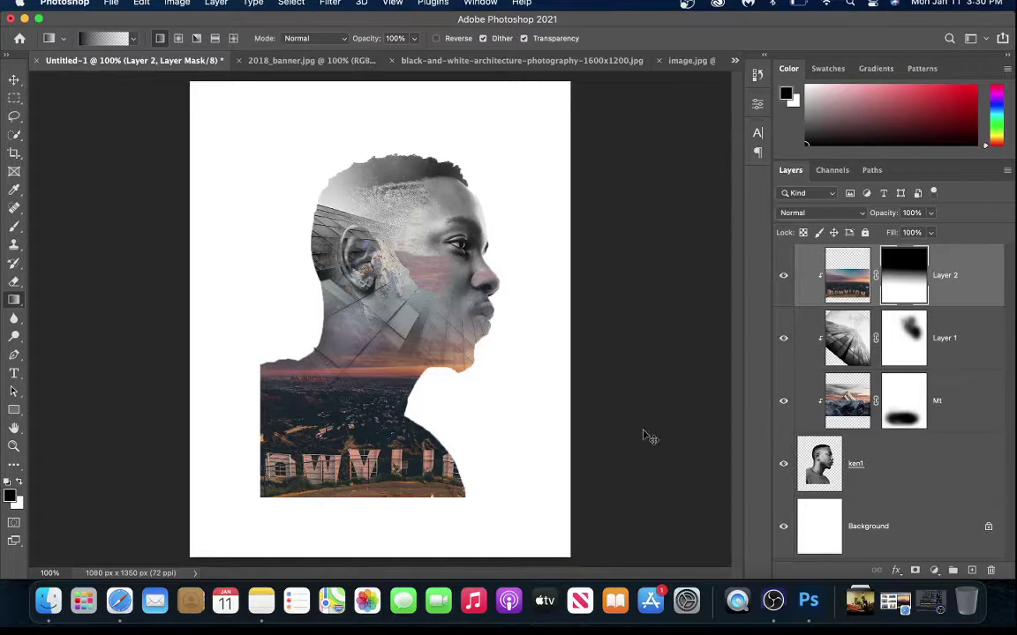
key("super+equal")
key("super+minus")
Add a layer mask to the ken1 portrait layer
left_click(887, 465)
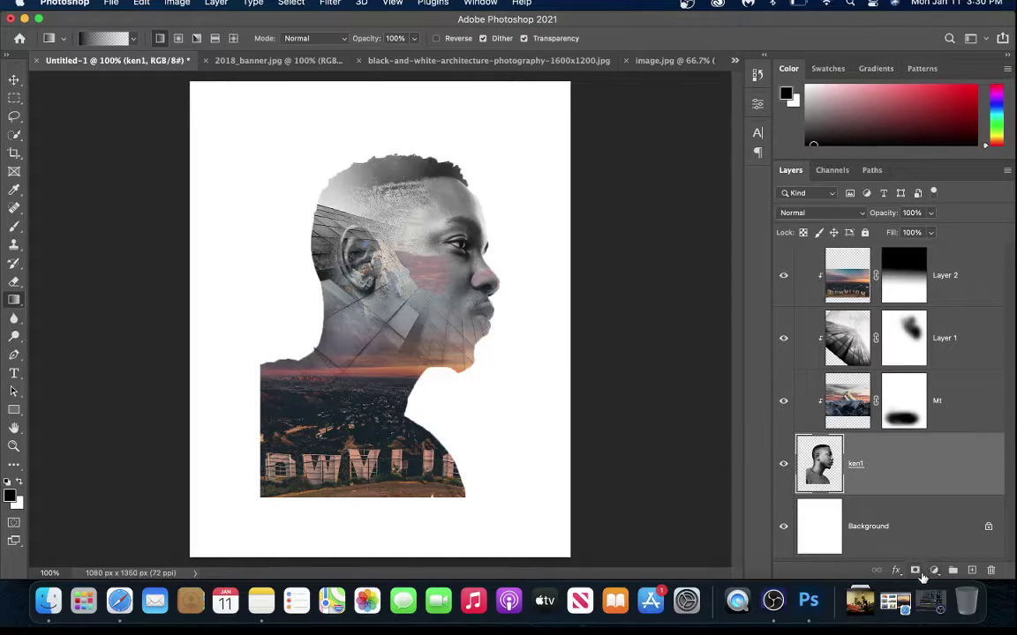
left_click(915, 571)
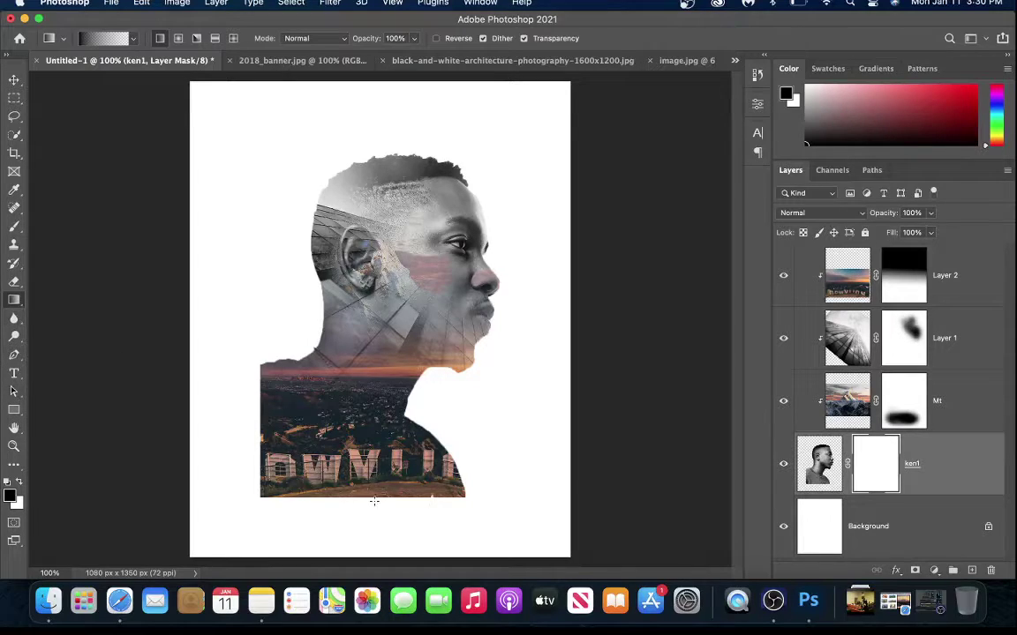
Try upward black-to-transparent gradients on the ken1 mask to fade the torso, undoing each one
left_click_drag(372, 505, 368, 345)
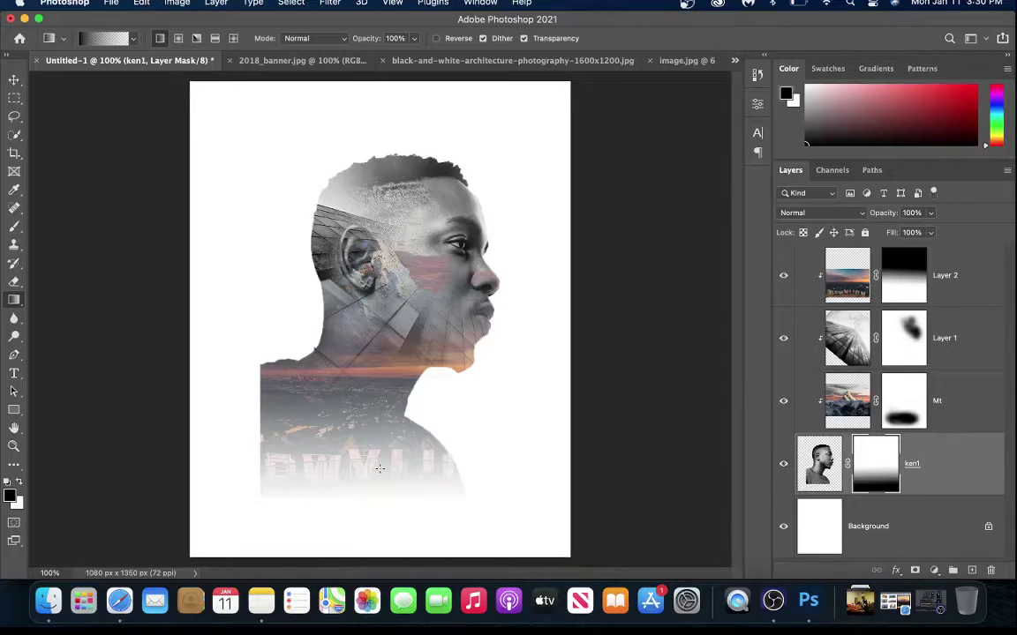
key("super+z")
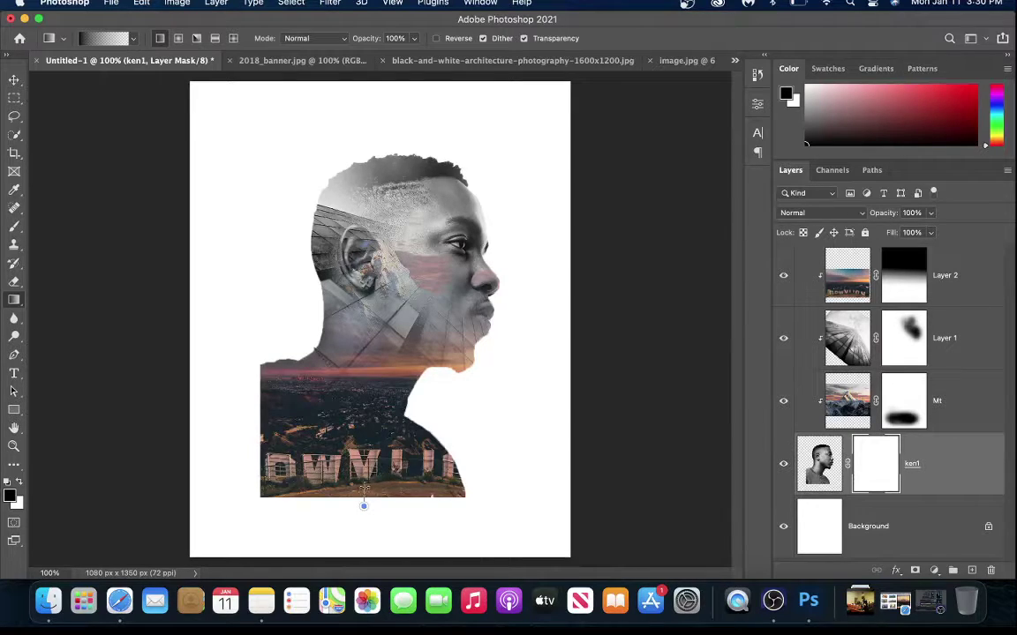
left_click_drag(362, 430, 362, 274)
left_click_drag(362, 336, 362, 335)
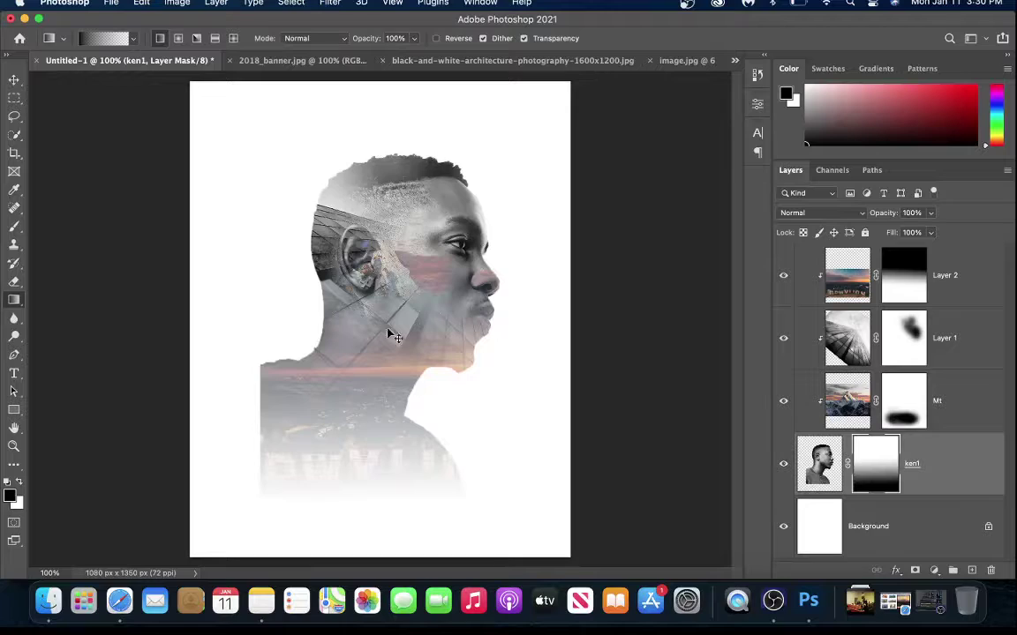
key("super+z")
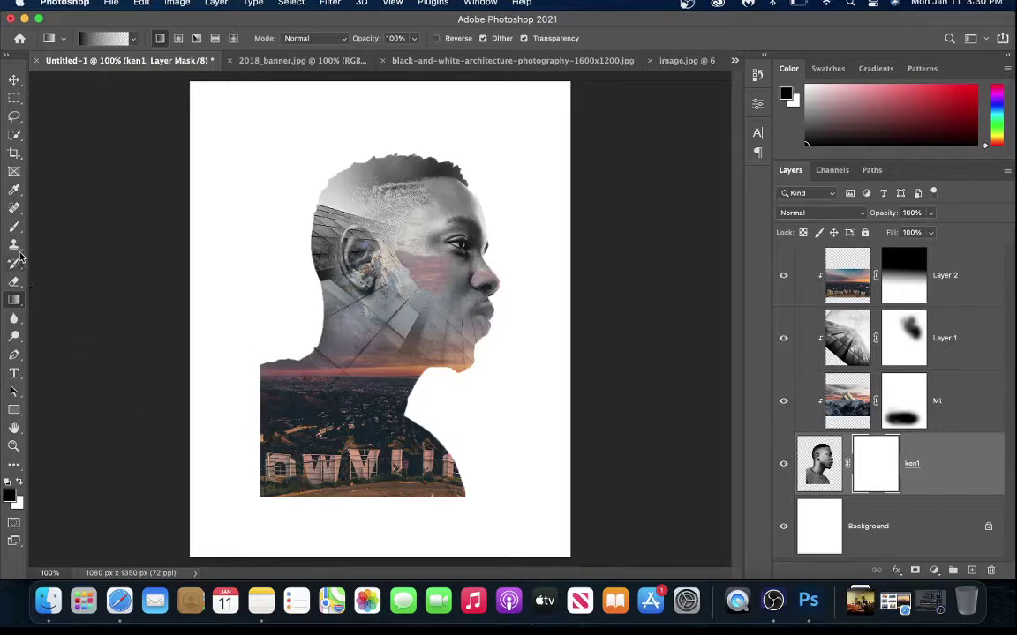
Paint black on the ken1 mask with a soft 300 px brush at 34% flow to fade the torso's bottom edge into white
left_click(14, 226)
mouse_move(265, 481)
left_mouse_down()
mouse_move(322, 518)
mouse_move(290, 504)
mouse_move(291, 523)
mouse_move(431, 527)
mouse_move(256, 520)
mouse_move(449, 527)
mouse_move(359, 515)
mouse_move(250, 519)
mouse_move(486, 520)
left_mouse_up()
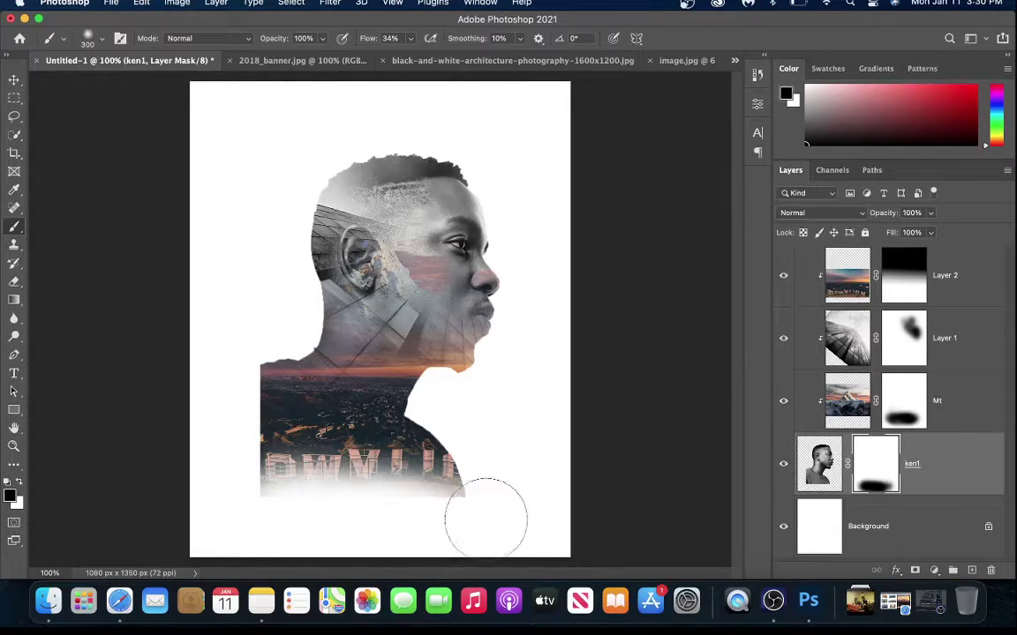
left_click(931, 287)
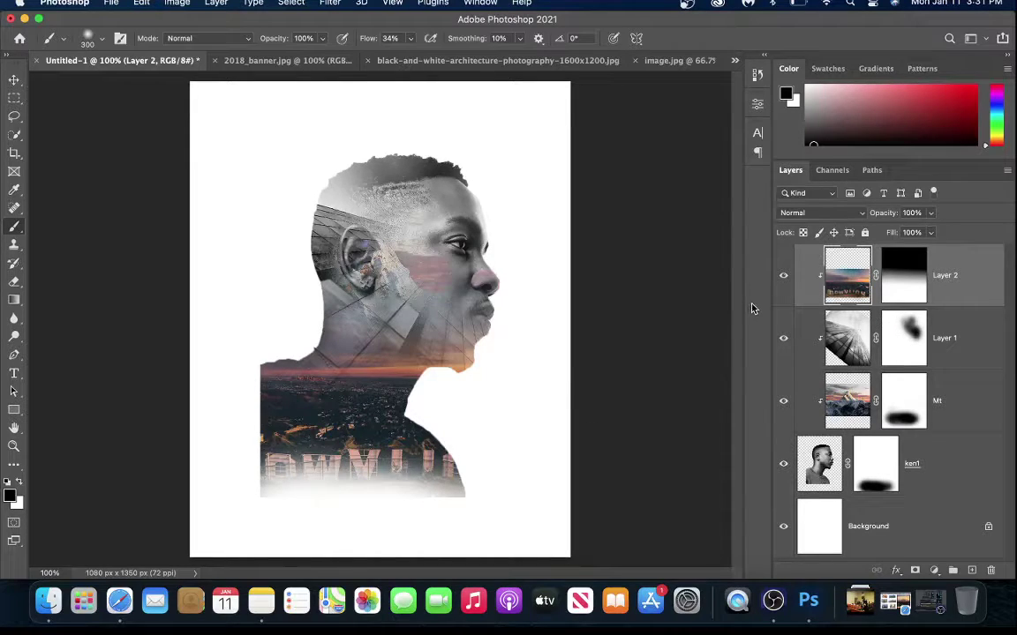
left_click(899, 292)
left_click(879, 477)
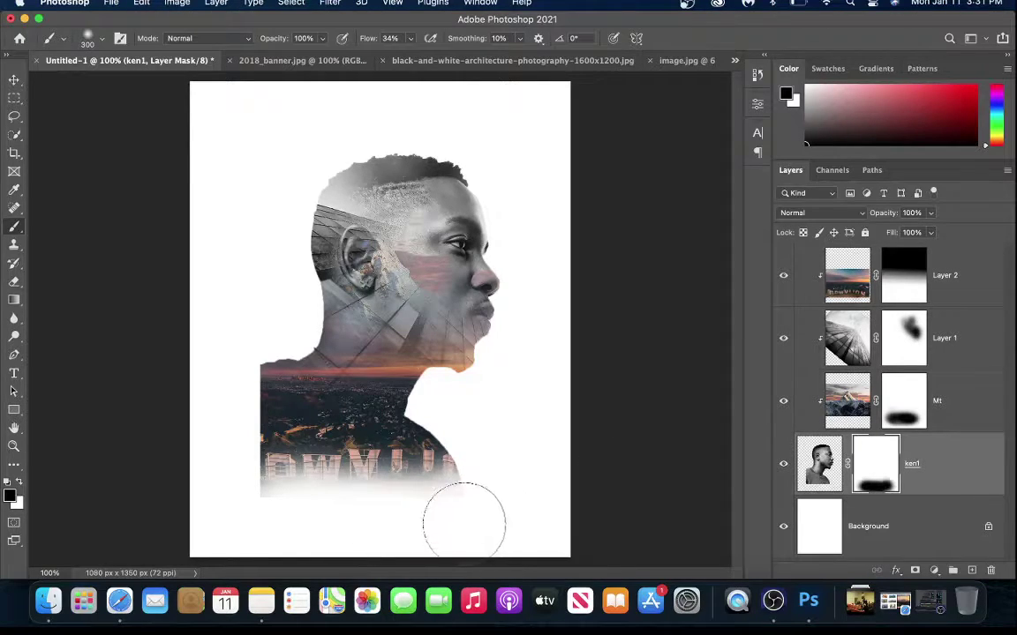
Open the photo topic-los-angeles-gettyimages-943489042-feature.jpg from the Landscape folder
left_click(137, 5)
mouse_move(107, 4)
left_click(121, 35)
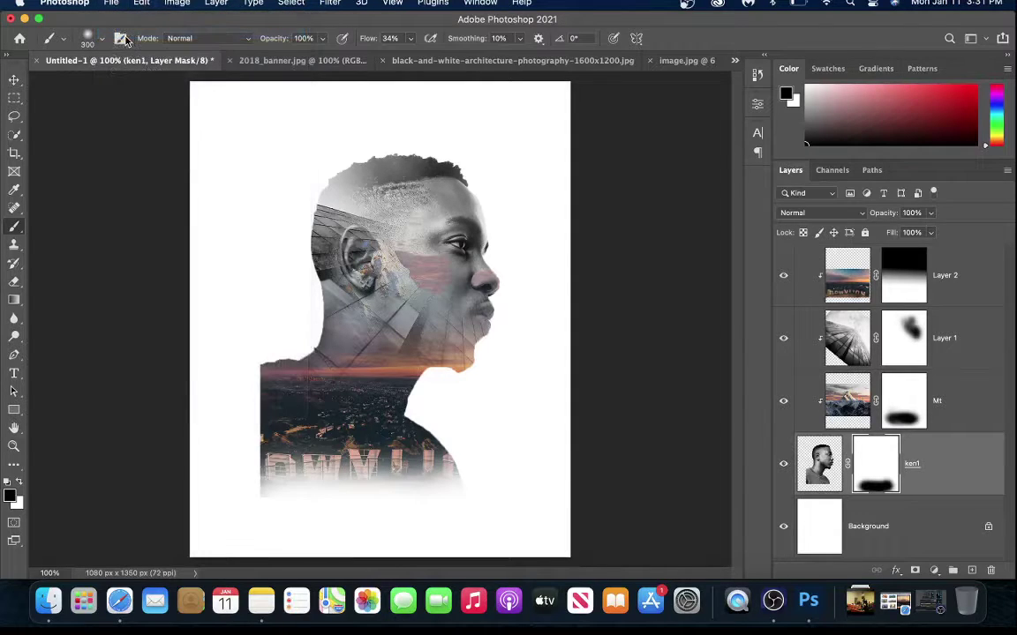
left_click(389, 157)
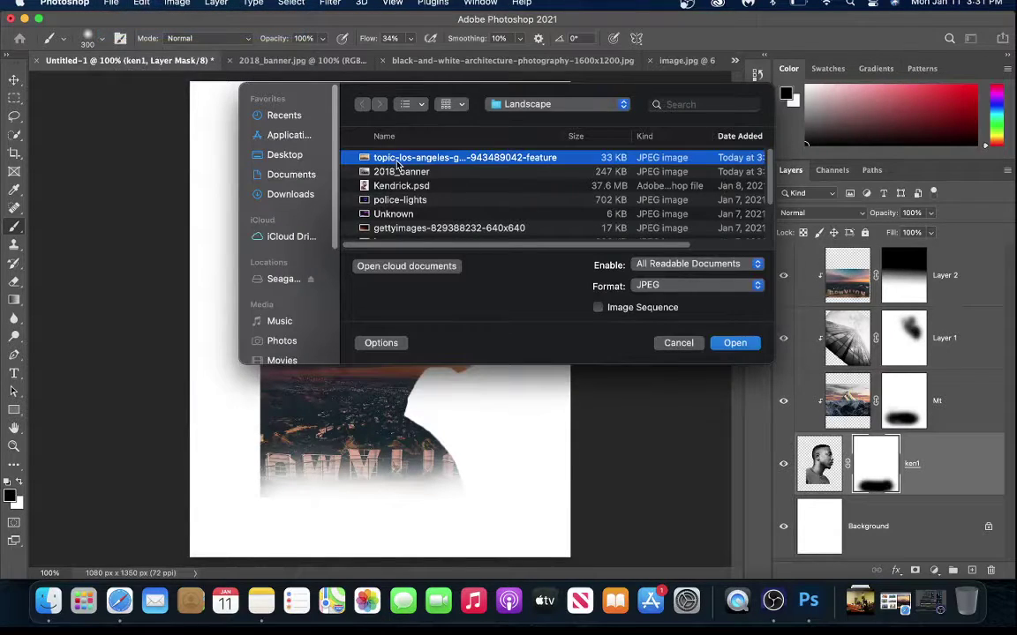
key("space")
key("space")
left_click(737, 343)
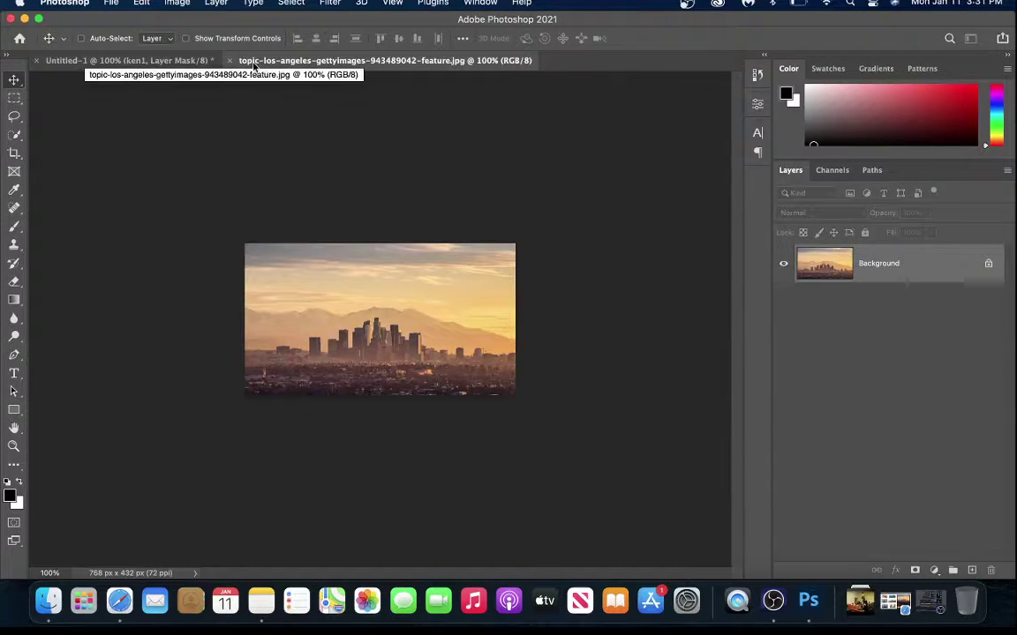
Bring the Los Angeles skyline photo into the portrait composite as a new layer and move it below the torso
left_click(168, 61)
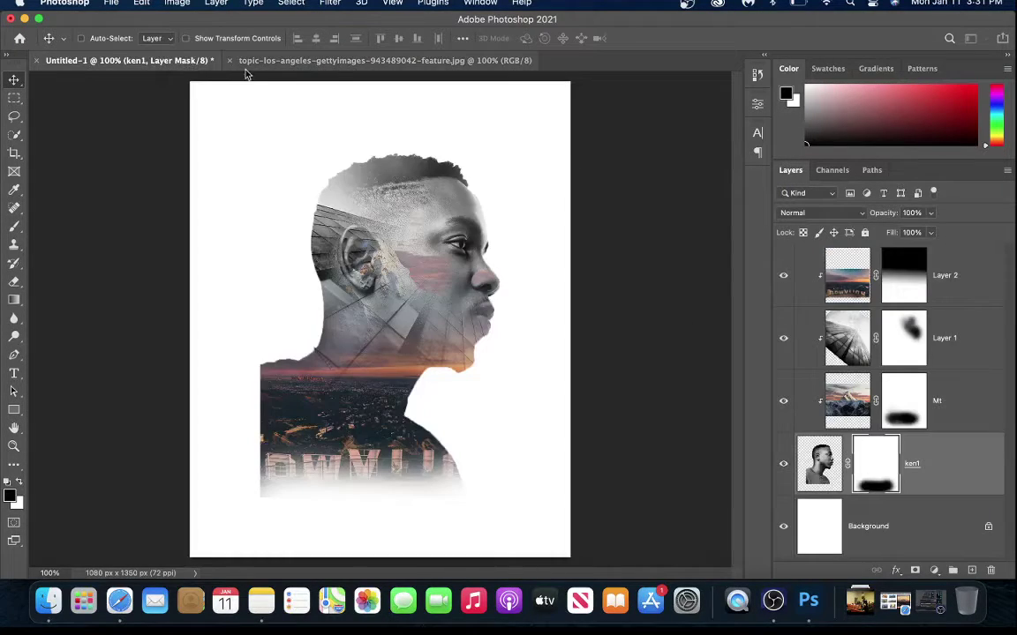
left_click(342, 62)
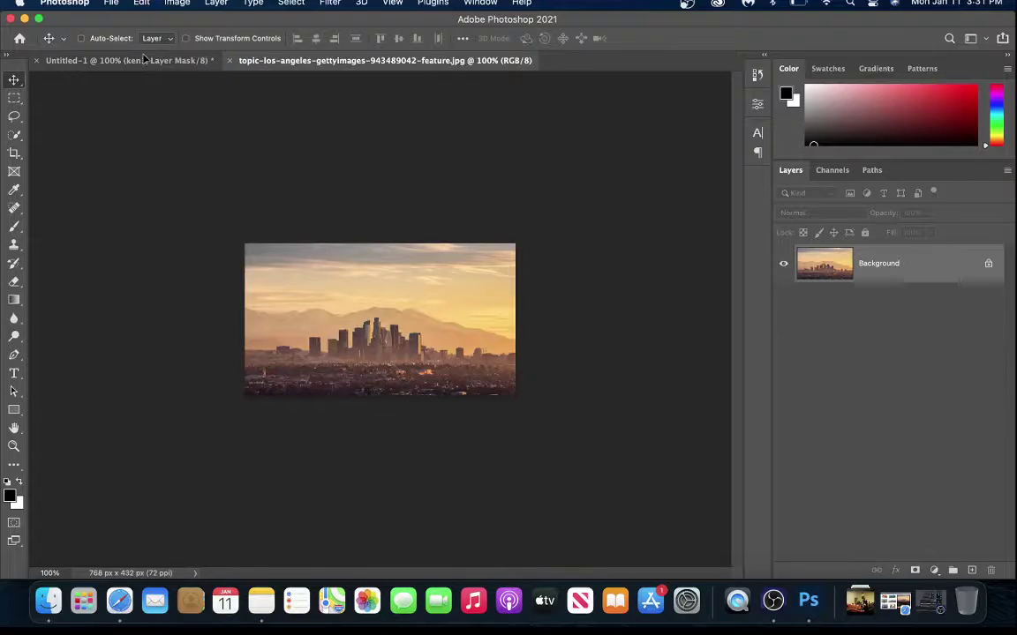
left_click_drag(144, 58, 481, 351)
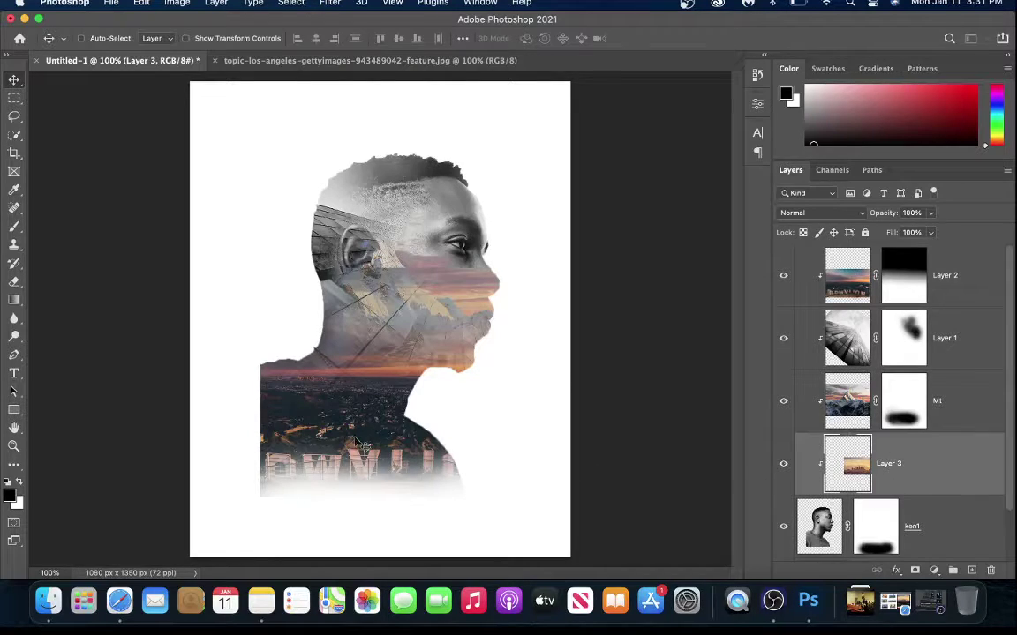
left_click_drag(353, 404, 346, 488)
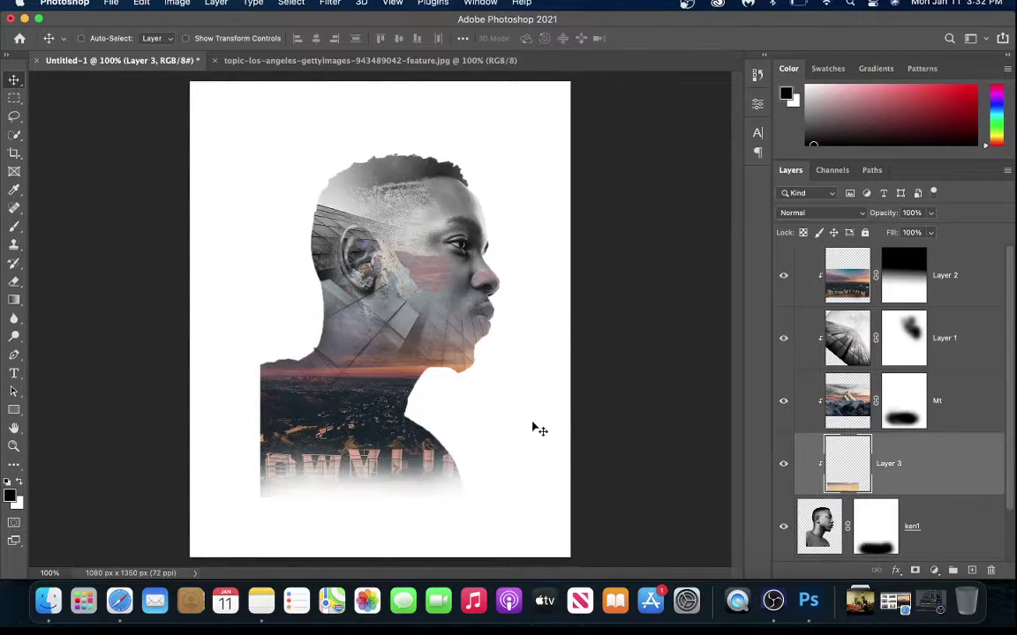
Place the skyline layer beneath ken1 in the layer order, unclipped, and move the photo up behind the faded torso
scroll(908, 445, "down", 2)
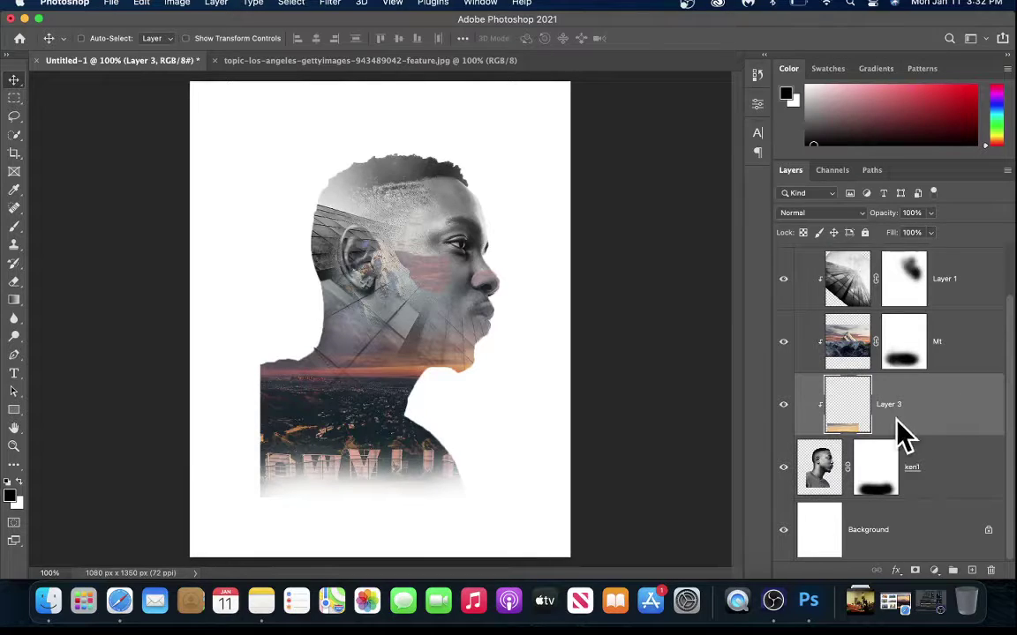
left_click_drag(928, 421, 916, 494)
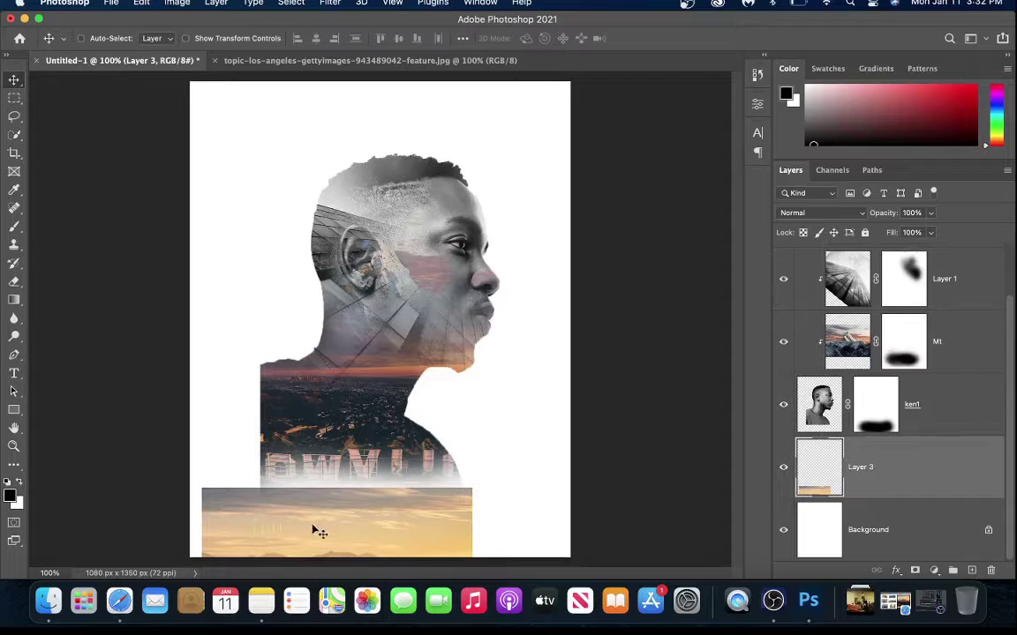
left_click_drag(313, 529, 343, 448)
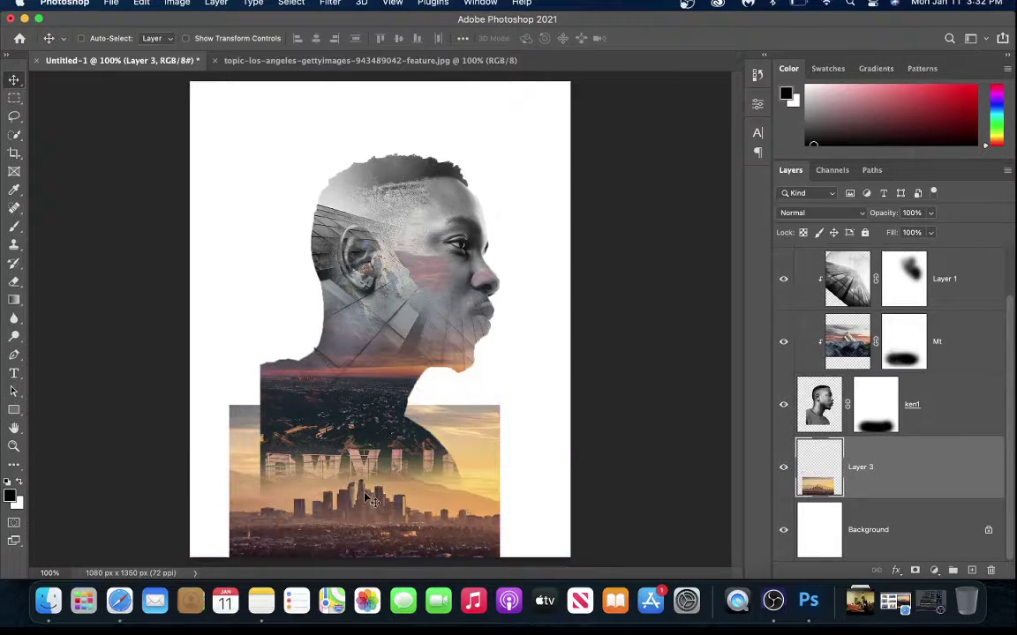
Rotate the skyline layer 180° and align its upside-down buildings just beneath the Hollywood sign letters
left_click(142, 5)
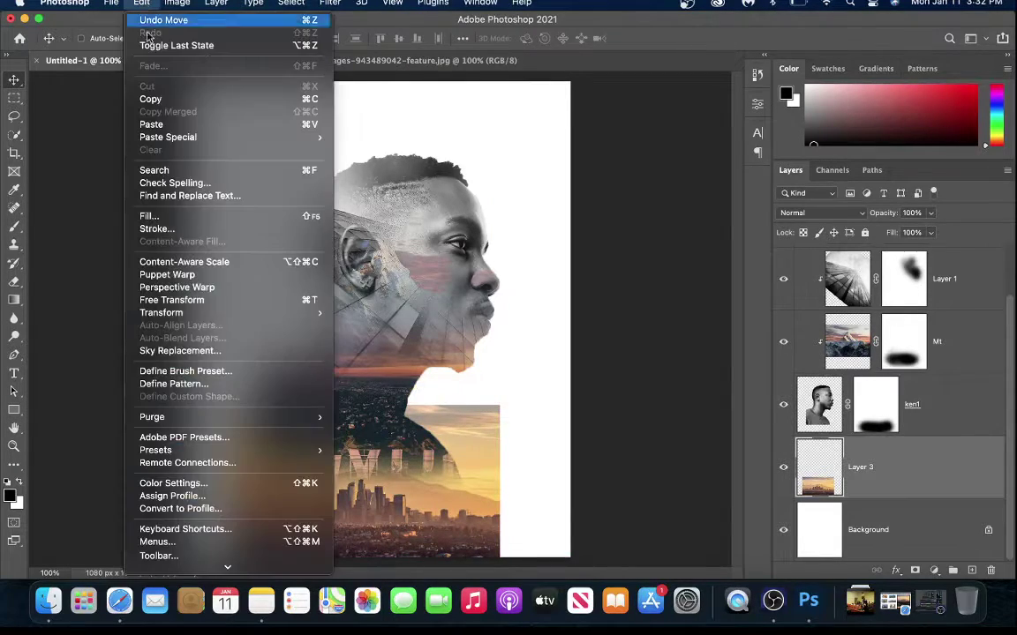
mouse_move(252, 314)
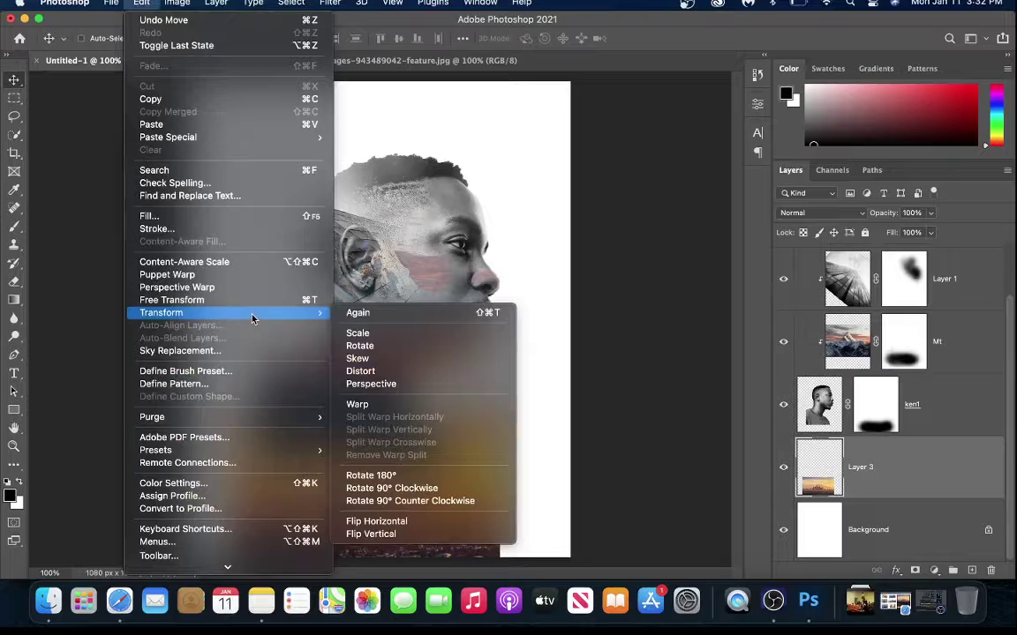
left_click(410, 476)
mouse_move(377, 510)
left_mouse_down()
mouse_move(375, 445)
mouse_move(369, 563)
mouse_move(375, 503)
mouse_move(382, 512)
left_mouse_up()
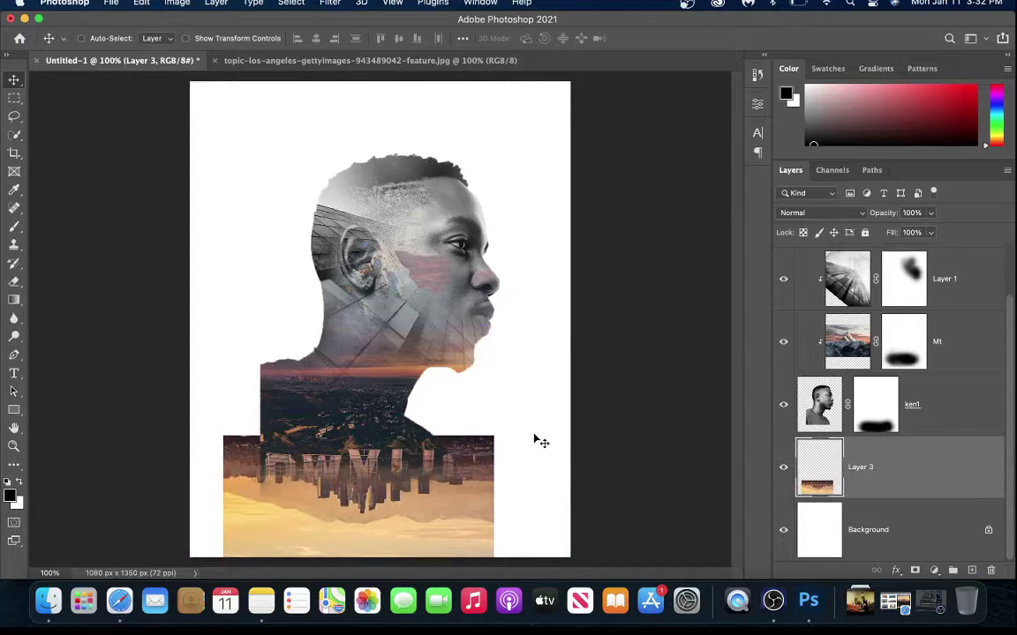
key("super+plus")
key("super+plus")
scroll(540, 441, "down", 10)
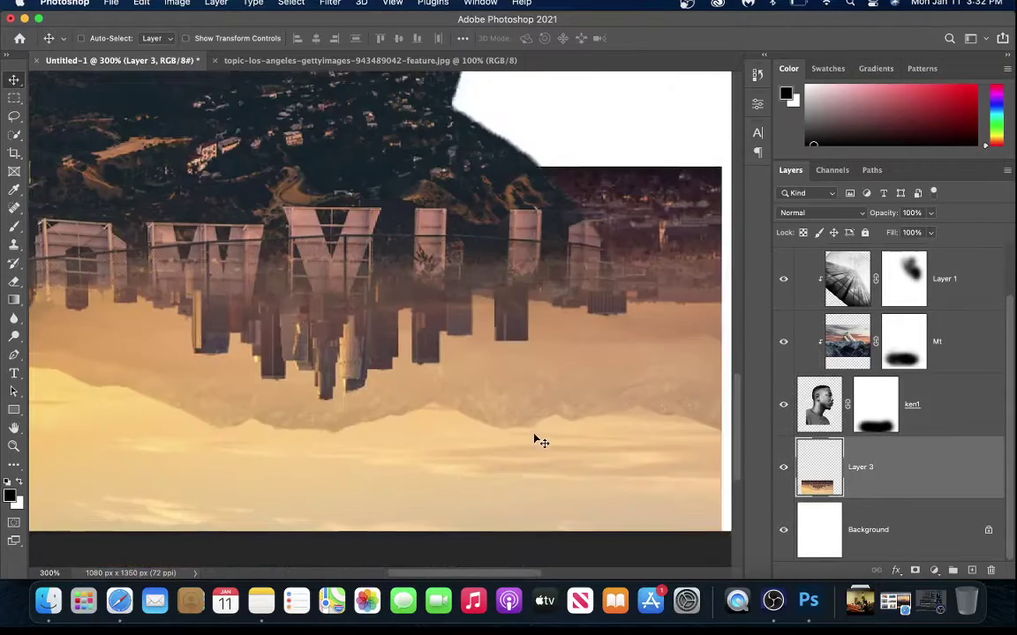
scroll(540, 441, "up", 1)
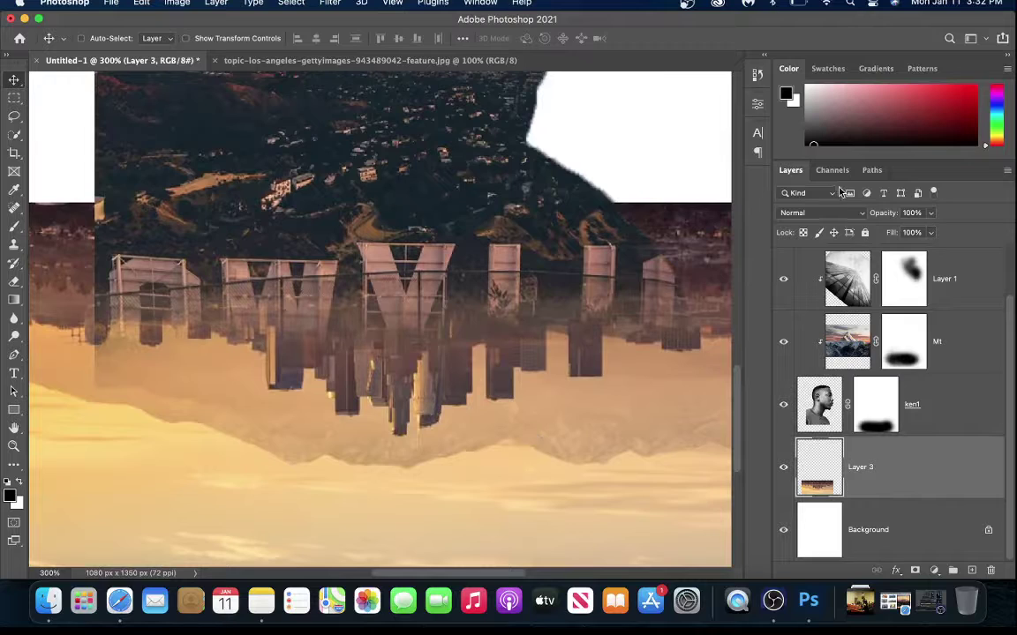
left_click_drag(439, 362, 420, 386)
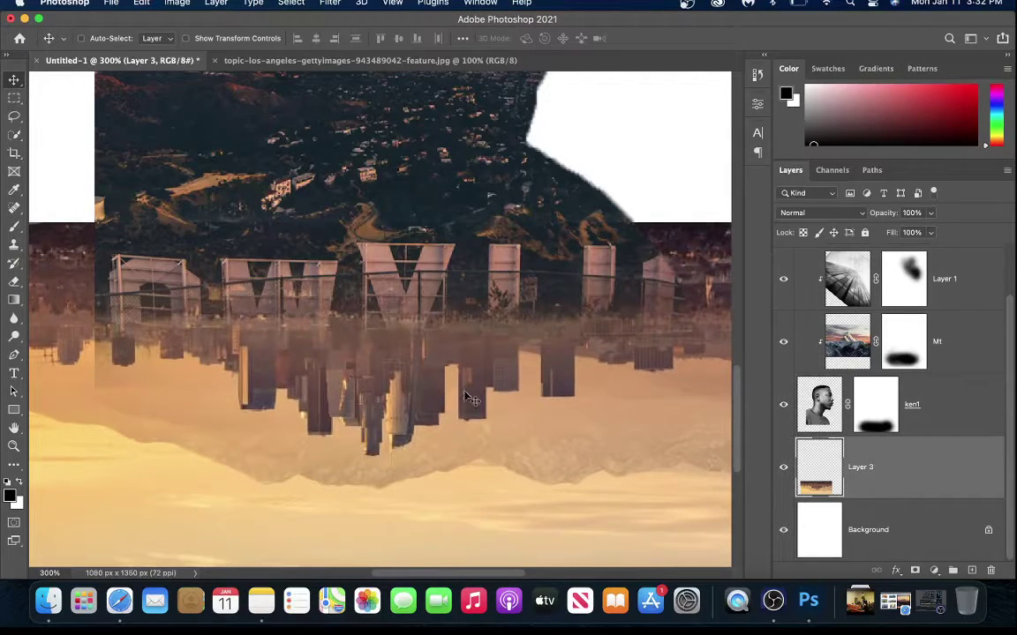
key("super+1")
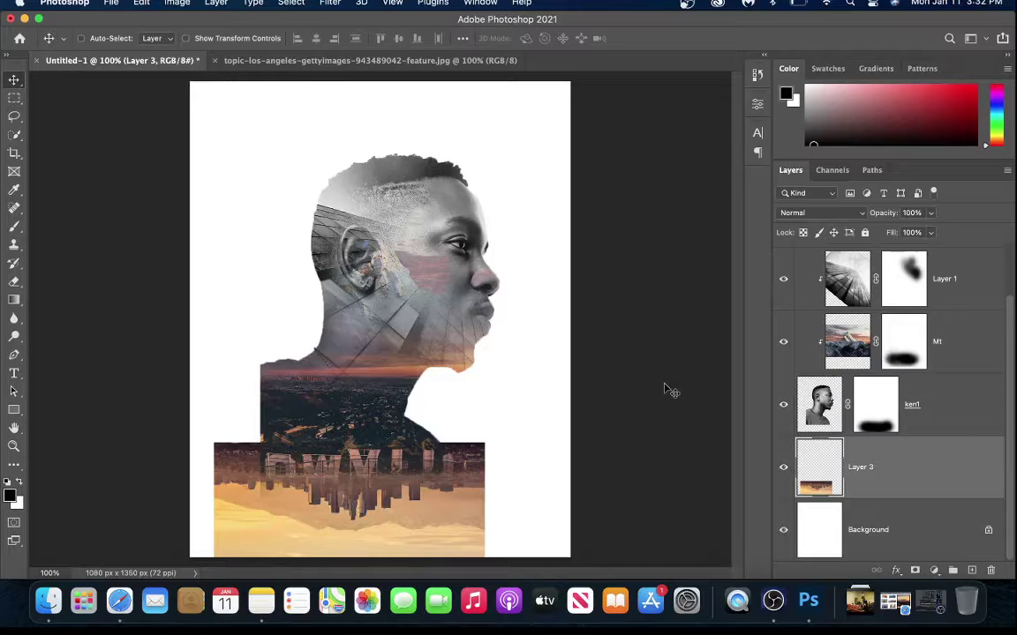
left_click(14, 97)
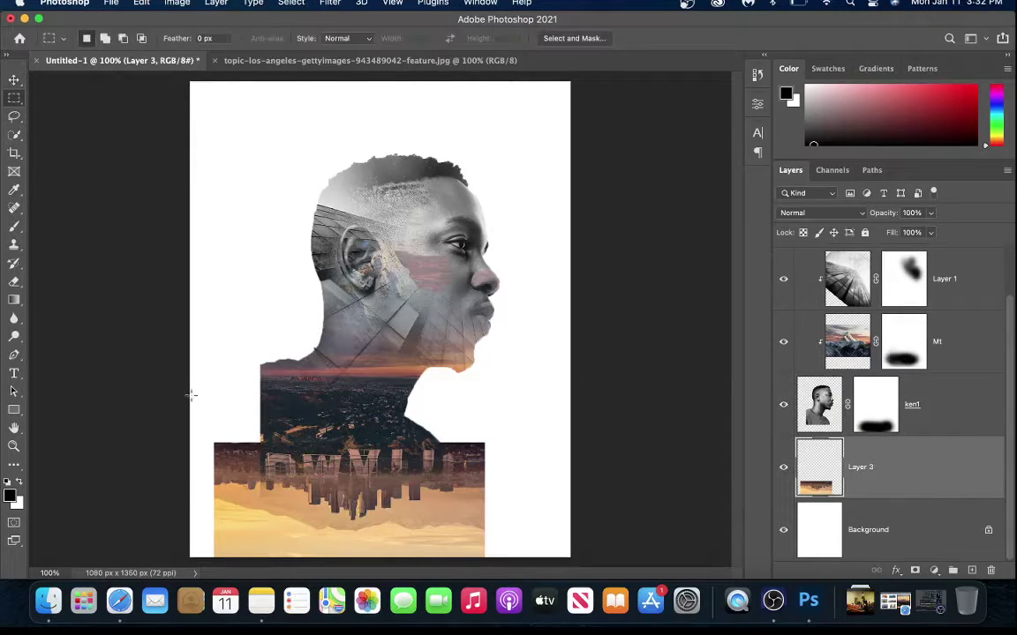
left_click_drag(196, 335, 261, 623)
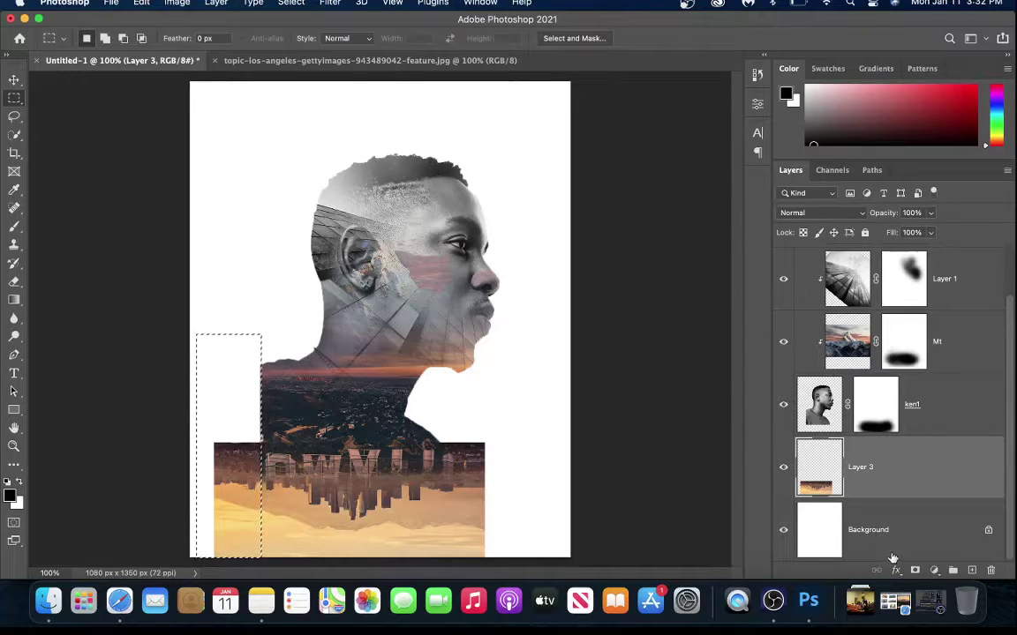
left_click(552, 439)
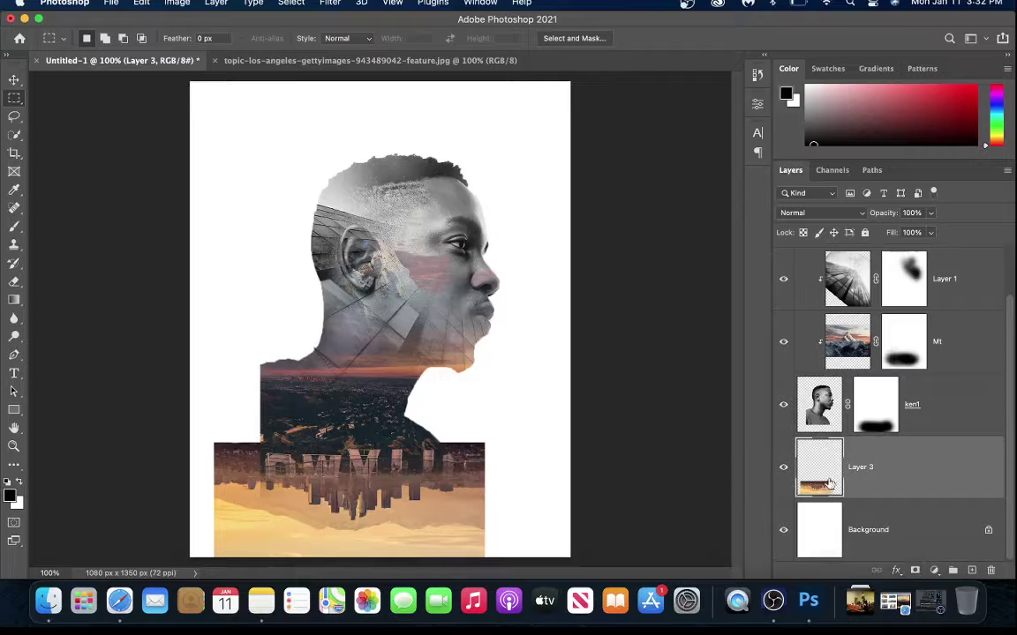
Add a layer mask to the skyline layer and paint out the strip extending behind the man's back within a rectangular selection, then deselect
left_click(914, 571)
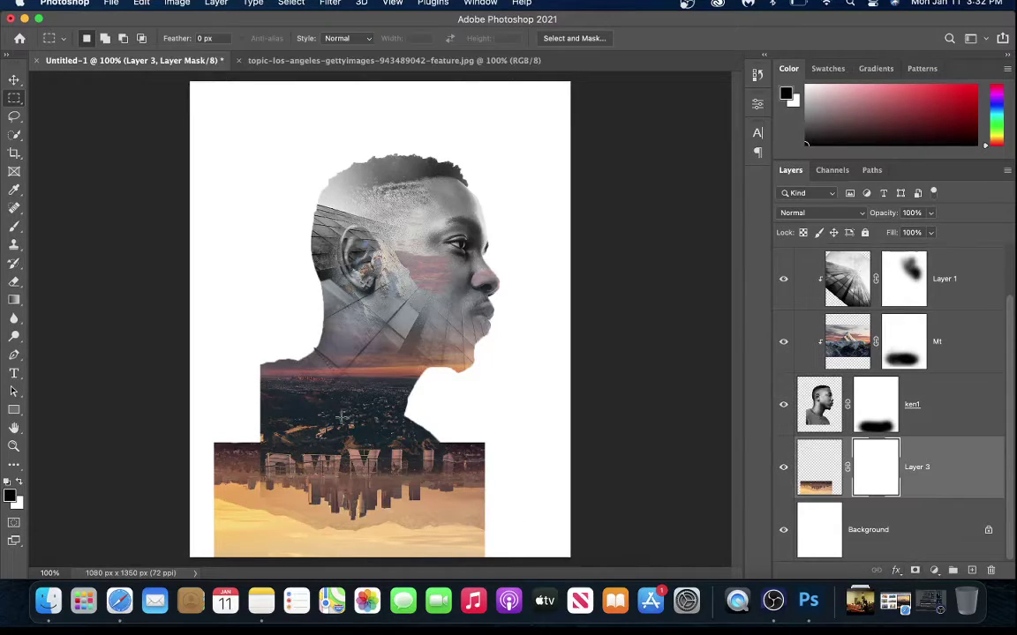
left_click_drag(238, 535, 260, 572)
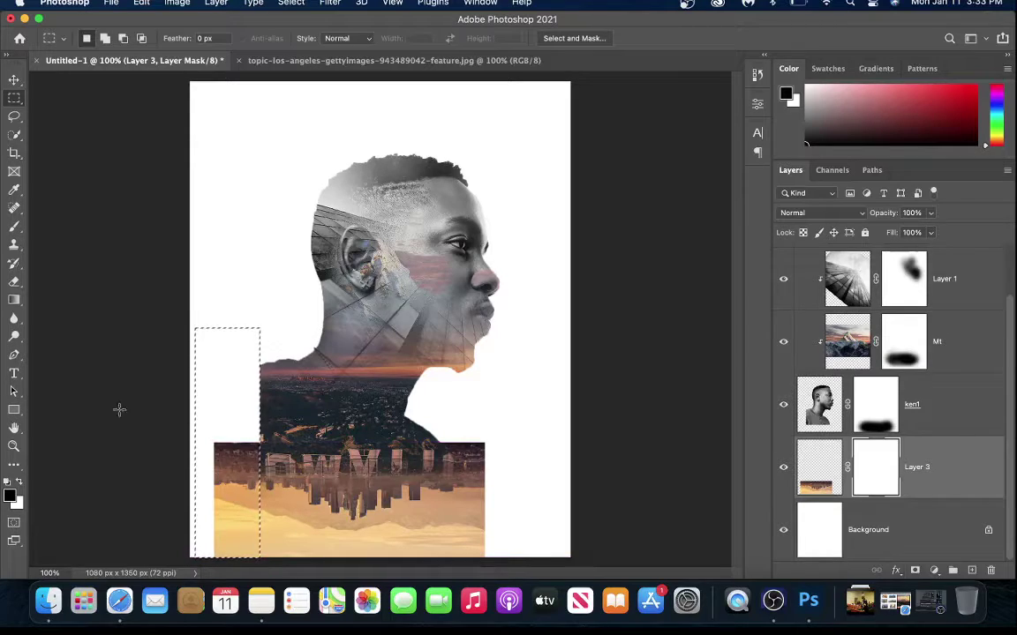
left_click(14, 224)
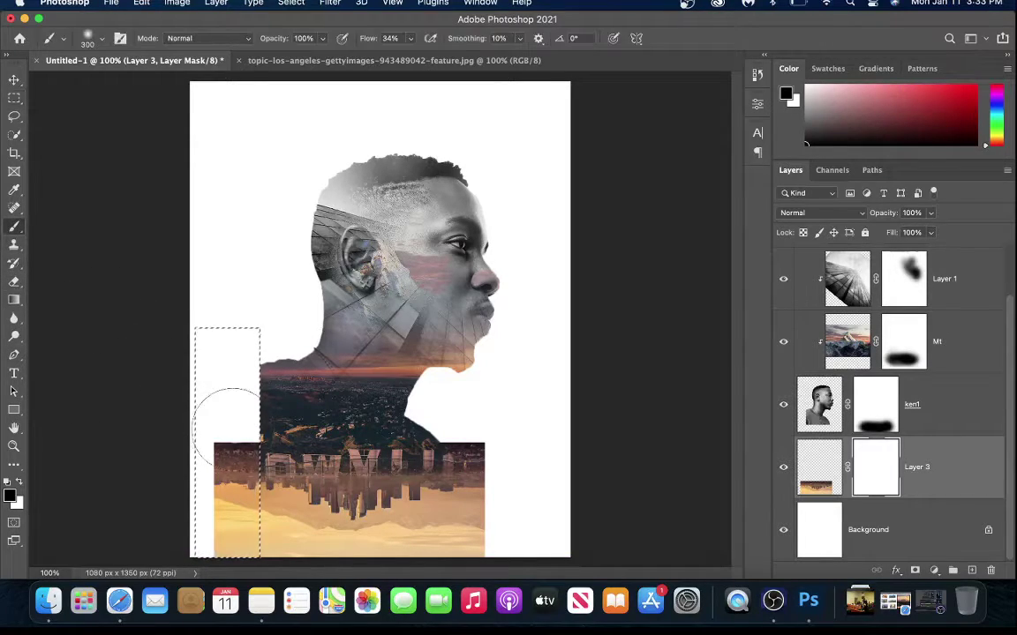
mouse_move(209, 442)
left_mouse_down()
mouse_move(204, 508)
mouse_move(217, 448)
mouse_move(247, 433)
mouse_move(225, 480)
left_mouse_up()
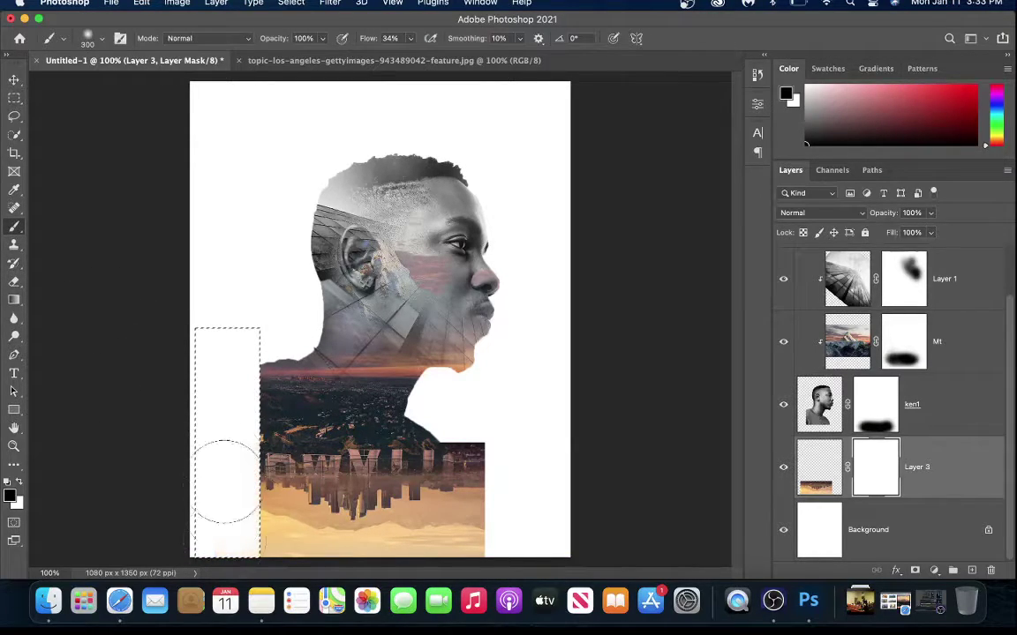
left_click(14, 80)
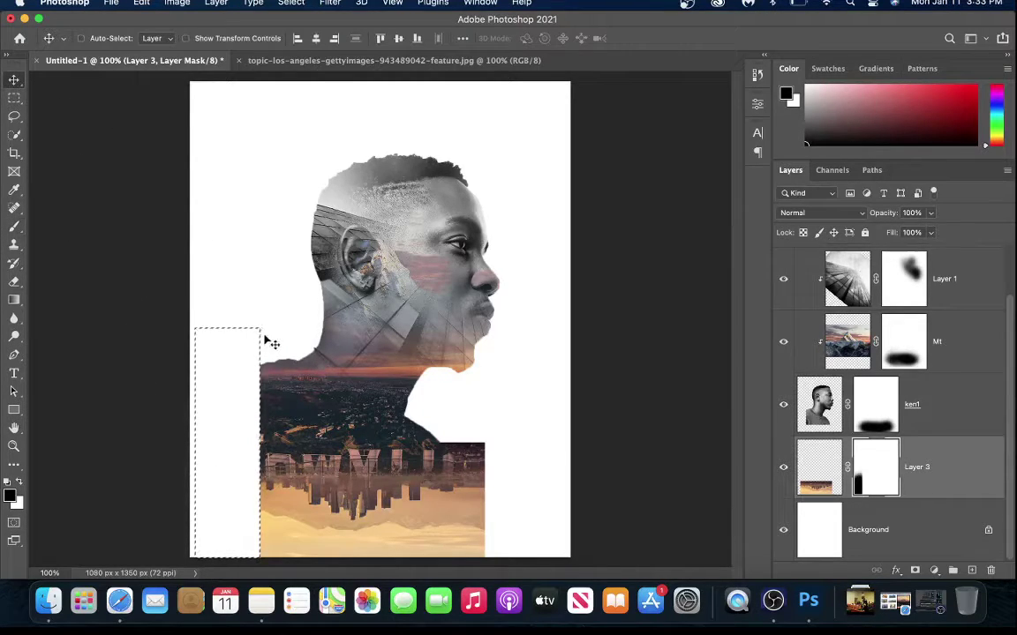
left_click(292, 3)
left_click(309, 33)
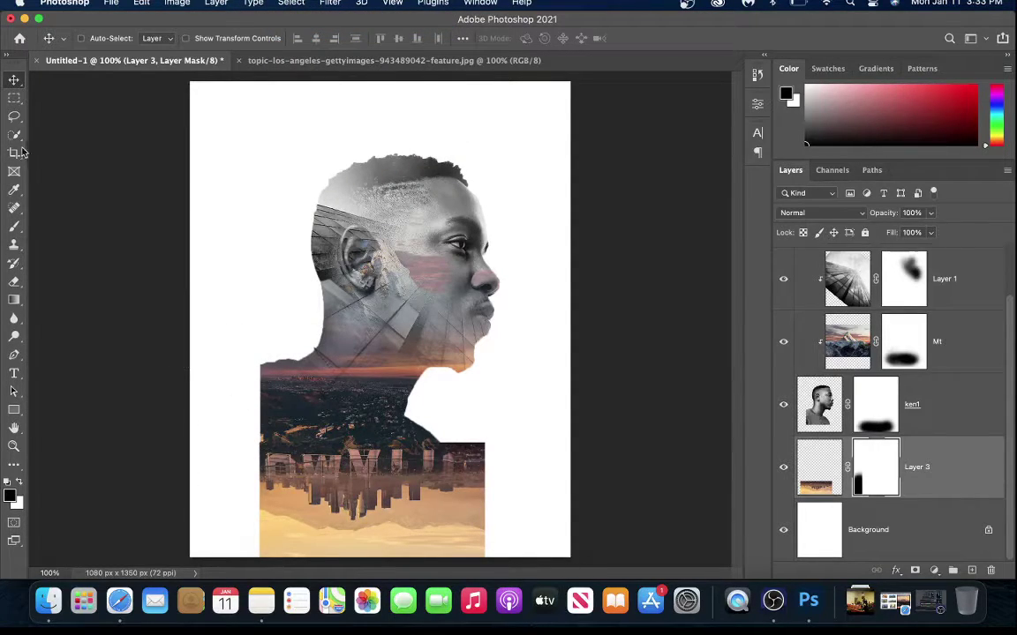
Lower the skyline layer's opacity to 58% so the shoulder edge shows through
left_click(14, 98)
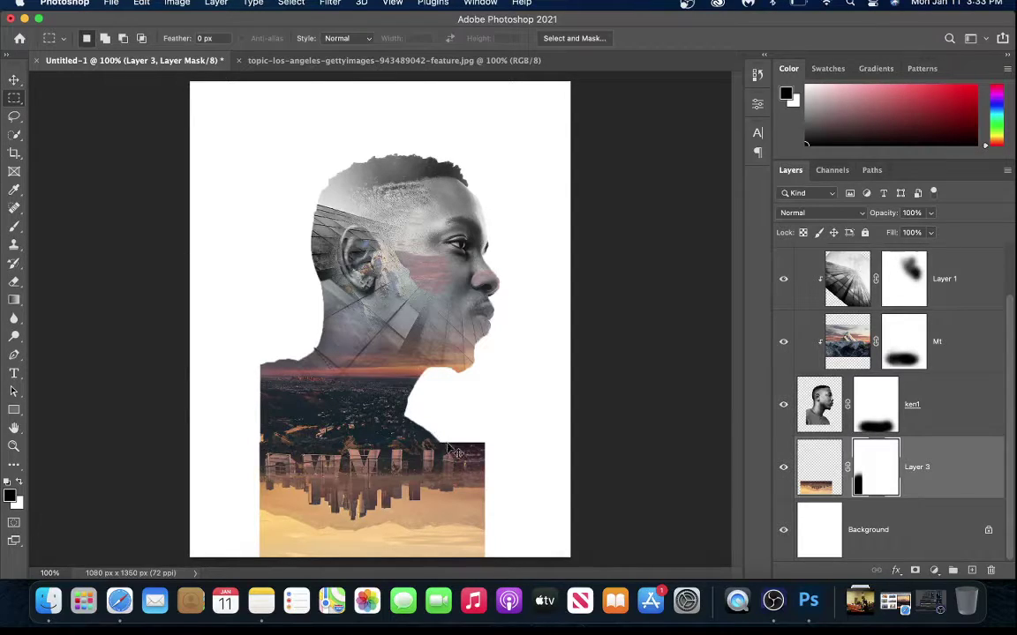
key("super+plus")
scroll(448, 443, "down", 10)
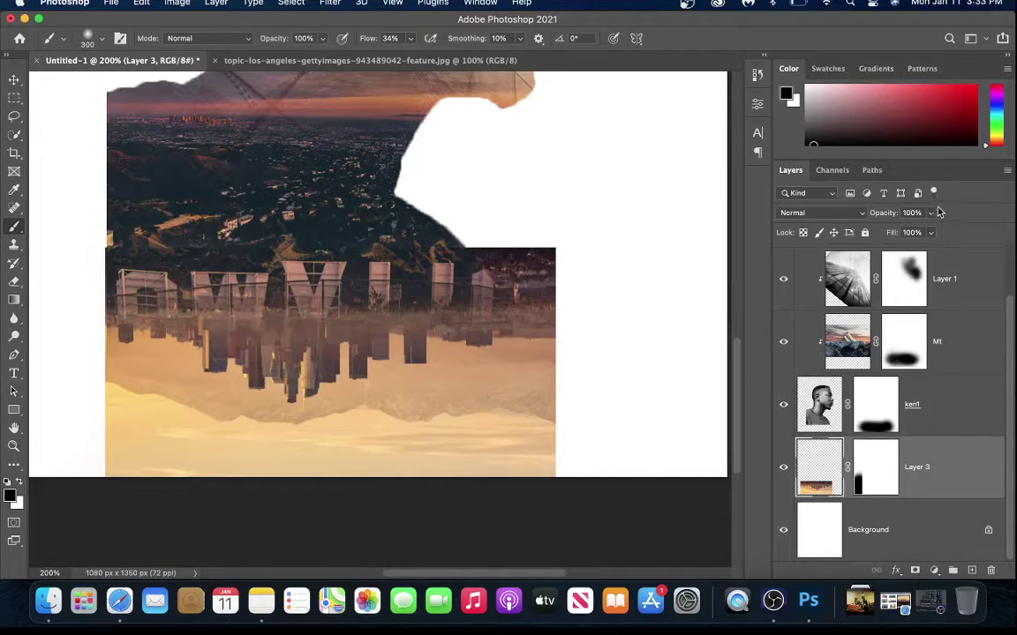
left_click(930, 213)
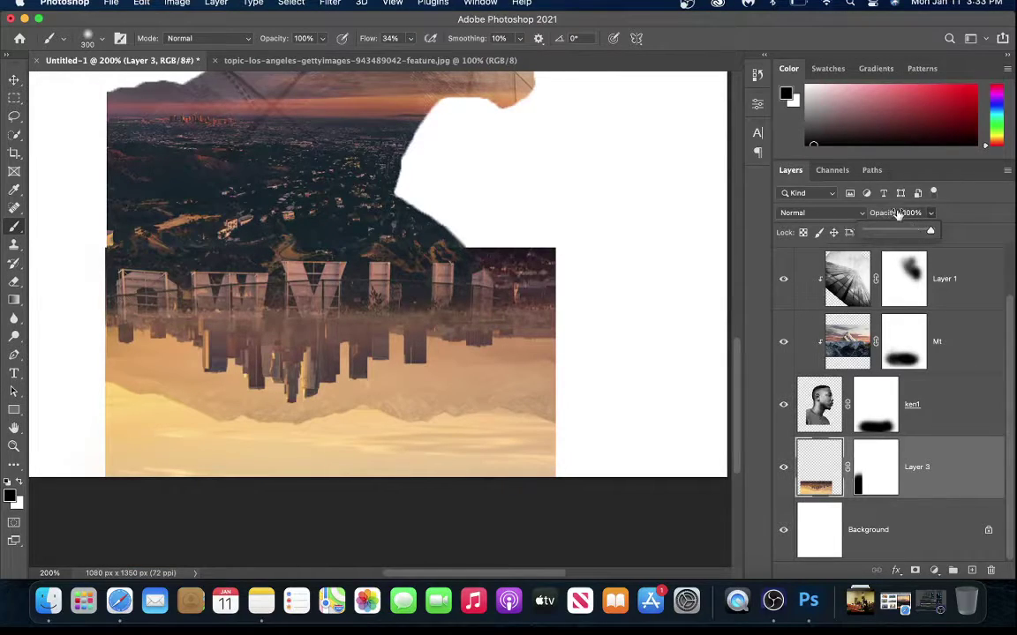
left_click_drag(928, 233, 905, 234)
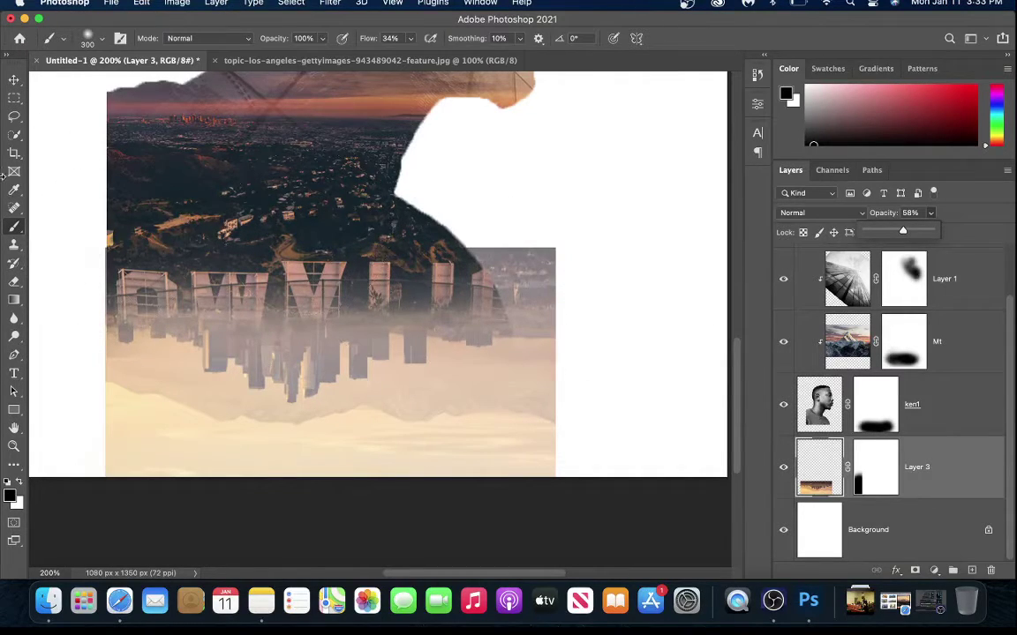
Mask out the skyline's excess on the chest side below the shoulder curve with black paint in a rectangular selection, then deselect
left_click(14, 99)
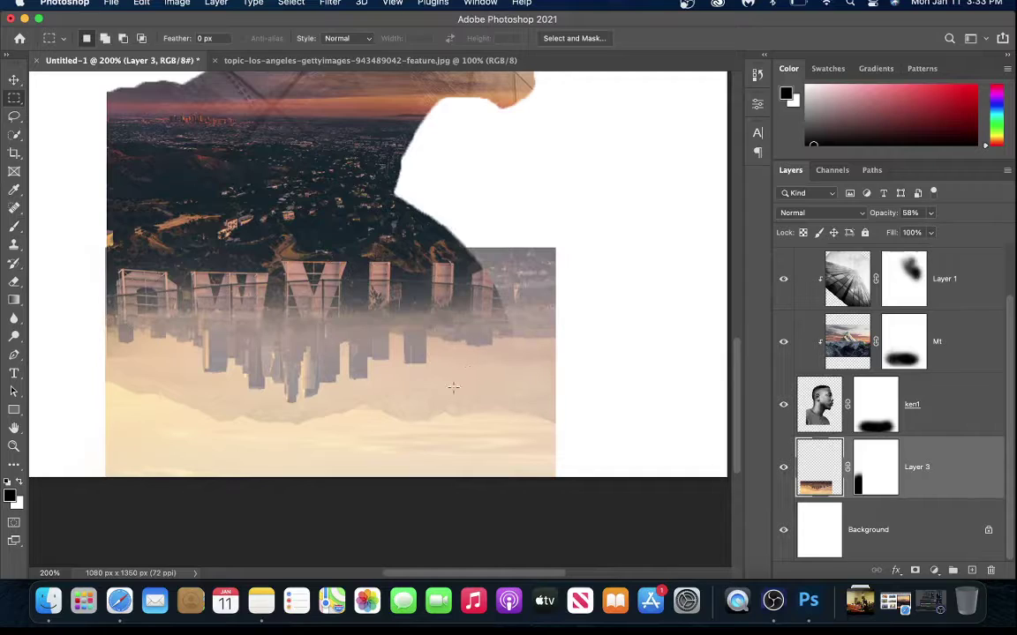
mouse_move(513, 335)
left_mouse_down()
mouse_move(542, 449)
mouse_move(572, 507)
left_mouse_up()
key("b")
left_click(887, 483)
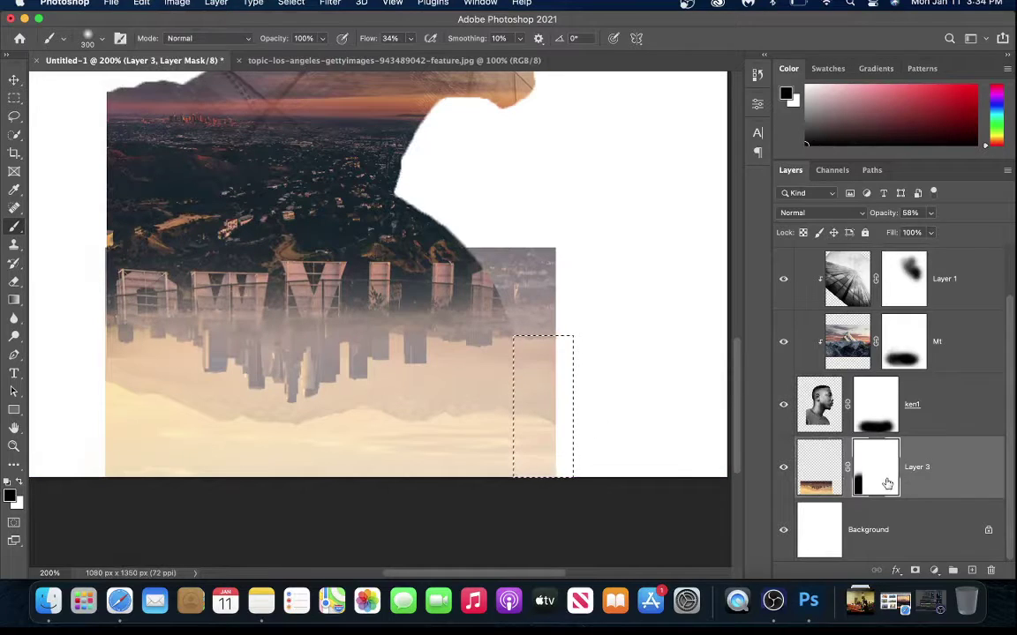
mouse_move(479, 390)
left_mouse_down()
mouse_move(531, 389)
mouse_move(548, 355)
mouse_move(541, 449)
mouse_move(548, 324)
mouse_move(538, 470)
mouse_move(555, 467)
mouse_move(564, 491)
mouse_move(525, 414)
left_mouse_up()
key("super+d")
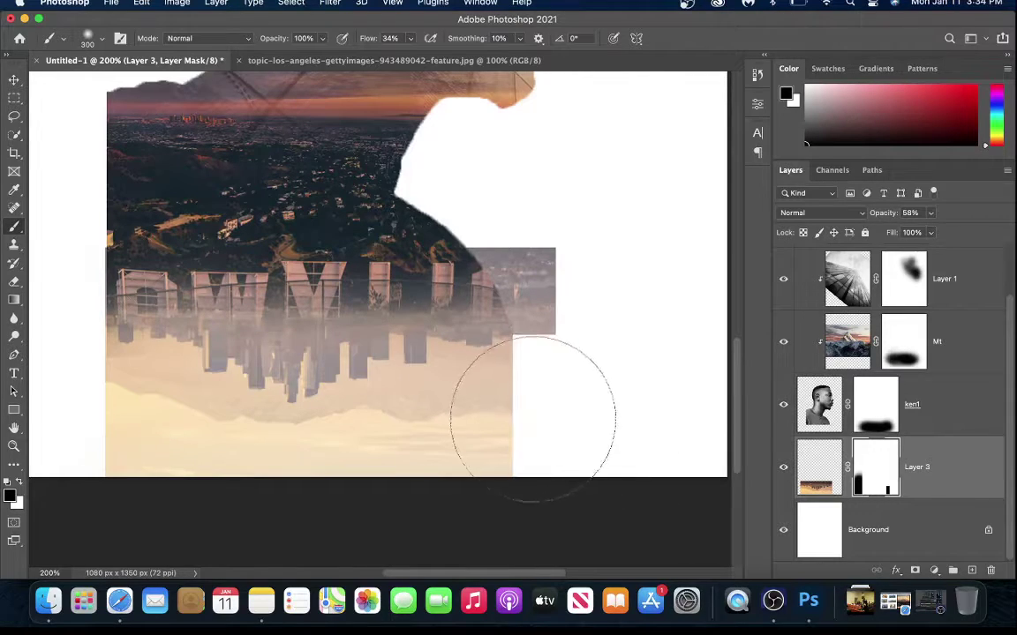
Lasso the skyline's excess outside the shoulder curve, mask it out with black paint, and deselect
left_click(16, 117)
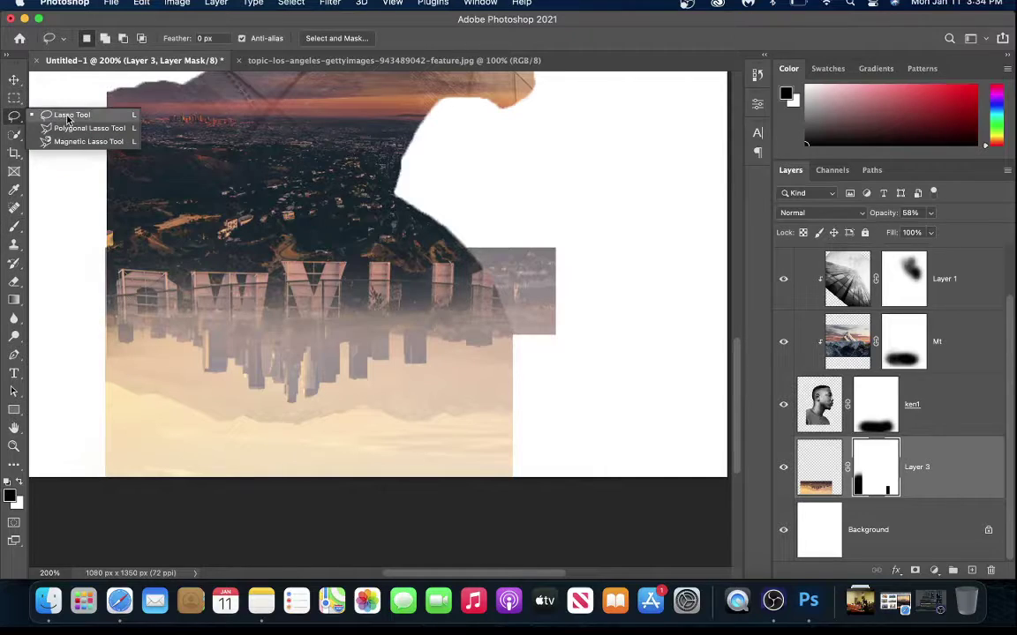
left_click(64, 116)
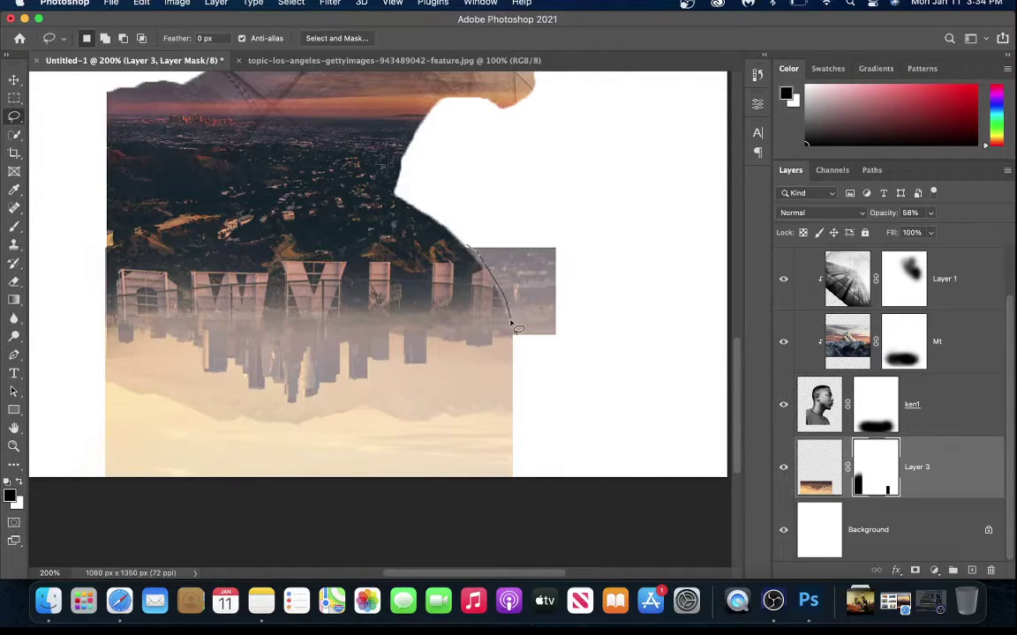
mouse_move(516, 348)
left_mouse_down()
mouse_move(602, 305)
mouse_move(504, 187)
mouse_move(469, 244)
left_mouse_up()
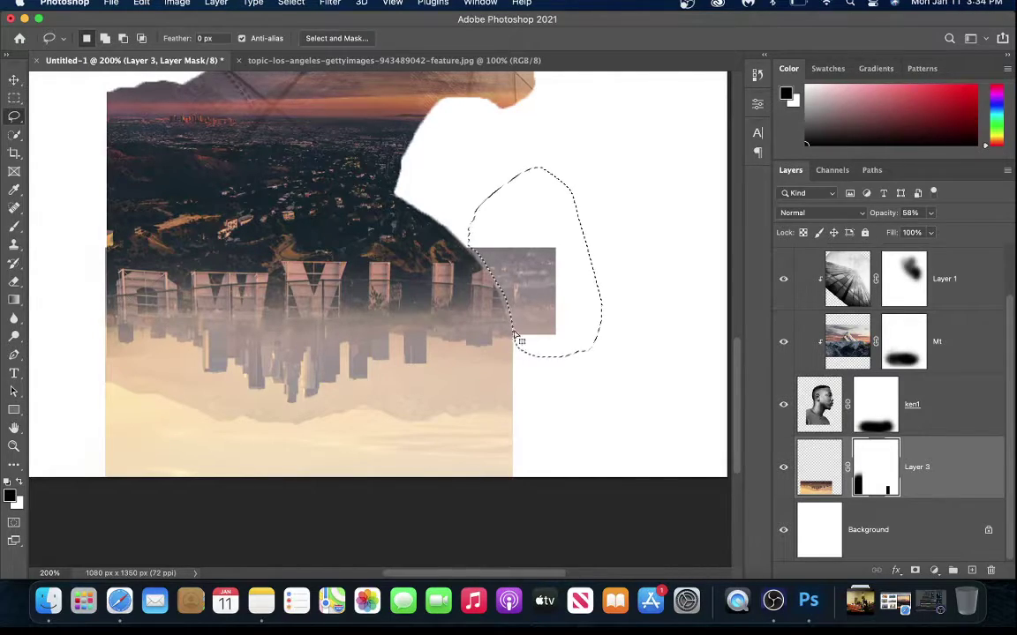
left_click(14, 226)
mouse_move(515, 283)
left_mouse_down()
mouse_move(550, 281)
mouse_move(542, 285)
mouse_move(506, 228)
mouse_move(601, 364)
mouse_move(523, 306)
mouse_move(503, 259)
mouse_move(612, 334)
left_mouse_up()
key("ctrl+d")
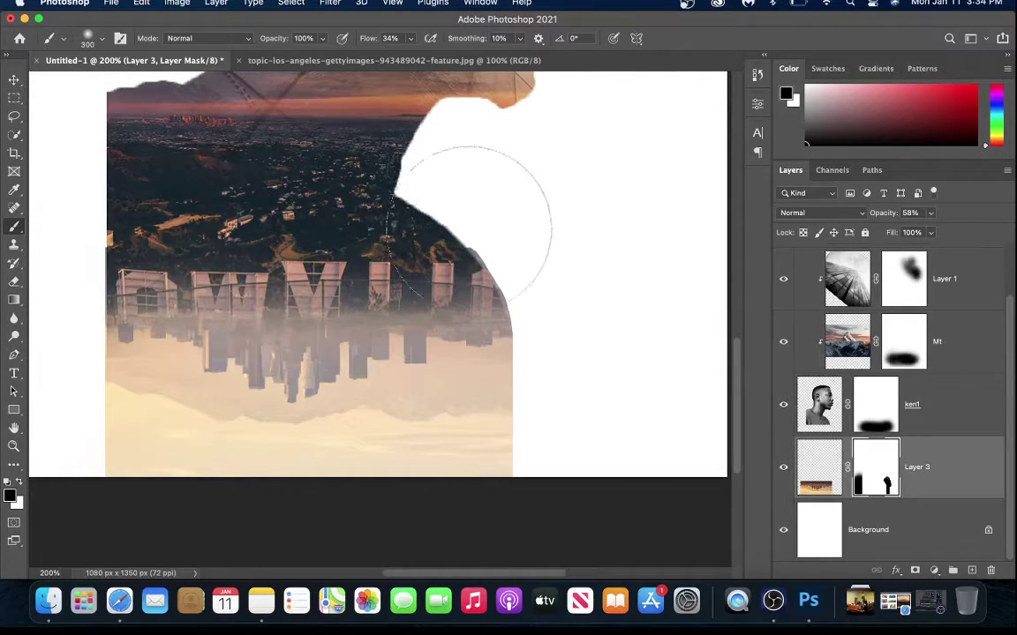
Shrink the brush to 30 px and mask away the remaining skyline fringe along the shoulder and chest edge
left_click(545, 229)
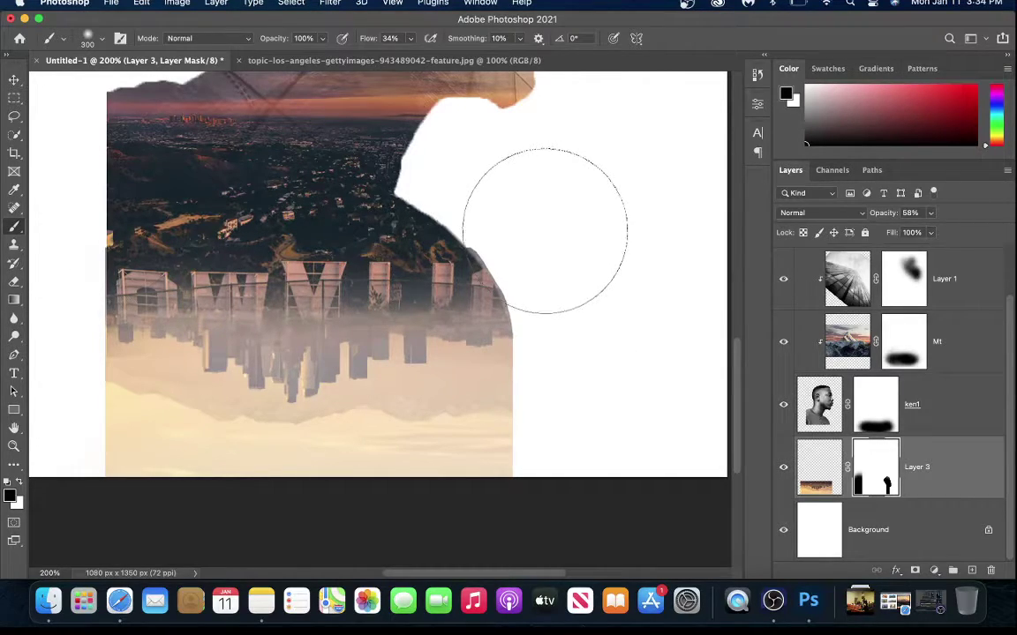
key("bracketleft")
key("bracketleft")
key("bracketleft")
key("bracketleft")
key("bracketleft")
key("bracketleft")
key("bracketleft")
key("bracketleft")
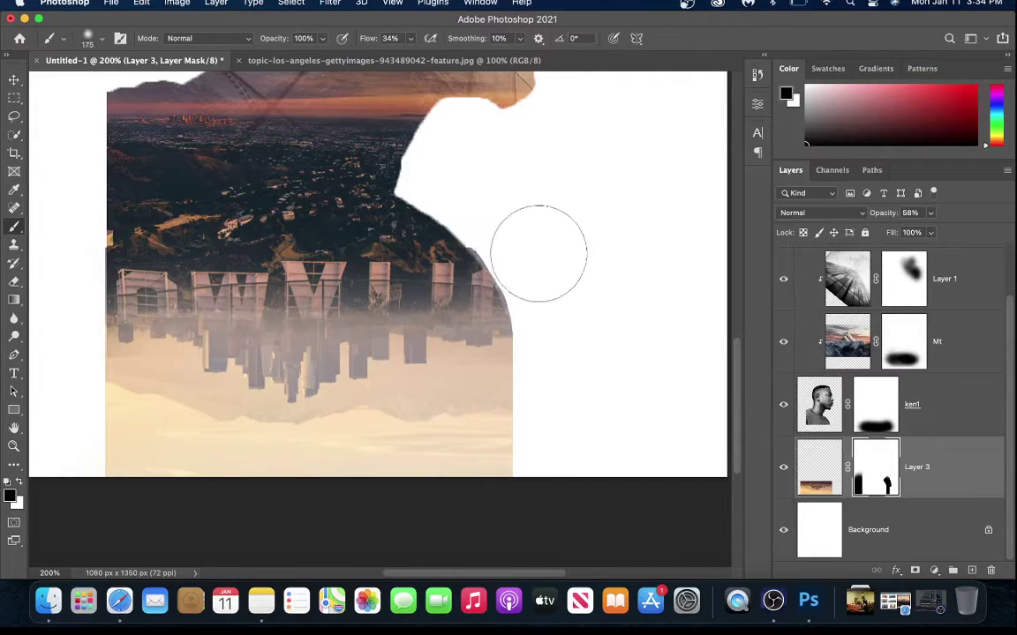
key("bracketleft")
key("bracketleft")
key("bracketleft")
key("bracketleft")
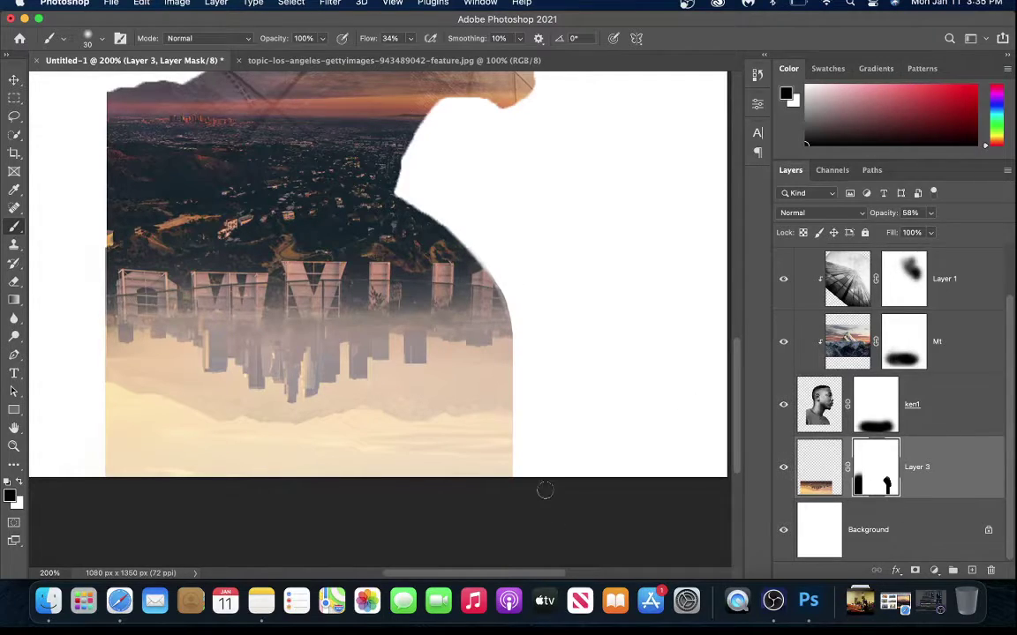
Enlarge the brush up to 200 px and fade out the skyline's lower sky area with black on its layer mask
key("bracketright")
key("bracketright")
key("bracketright")
key("bracketright")
key("bracketright")
key("bracketright")
key("bracketright")
key("bracketright")
key("bracketright")
mouse_move(523, 470)
left_mouse_down()
mouse_move(562, 444)
mouse_move(42, 458)
mouse_move(120, 468)
mouse_move(93, 441)
mouse_move(96, 405)
mouse_move(187, 452)
mouse_move(367, 462)
mouse_move(535, 450)
mouse_move(580, 442)
mouse_move(549, 417)
mouse_move(512, 451)
mouse_move(498, 441)
mouse_move(505, 414)
mouse_move(573, 370)
mouse_move(526, 413)
mouse_move(520, 401)
mouse_move(486, 399)
mouse_move(452, 428)
mouse_move(370, 457)
mouse_move(334, 461)
mouse_move(388, 421)
mouse_move(389, 437)
mouse_move(246, 455)
mouse_move(147, 425)
mouse_move(154, 439)
mouse_move(144, 439)
mouse_move(103, 415)
mouse_move(153, 409)
mouse_move(274, 464)
mouse_move(441, 455)
mouse_move(543, 425)
left_mouse_up()
key("bracketright")
key("bracketright")
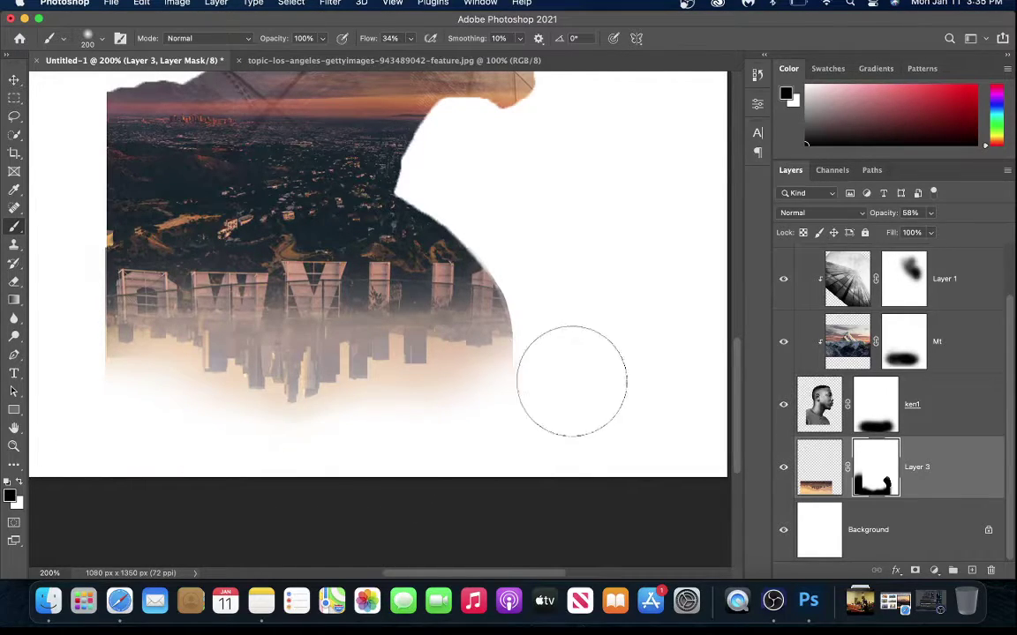
Select all layers from Layer 3 up to Layer 2 and move the whole portrait up near the canvas's upper edge
key("super+minus")
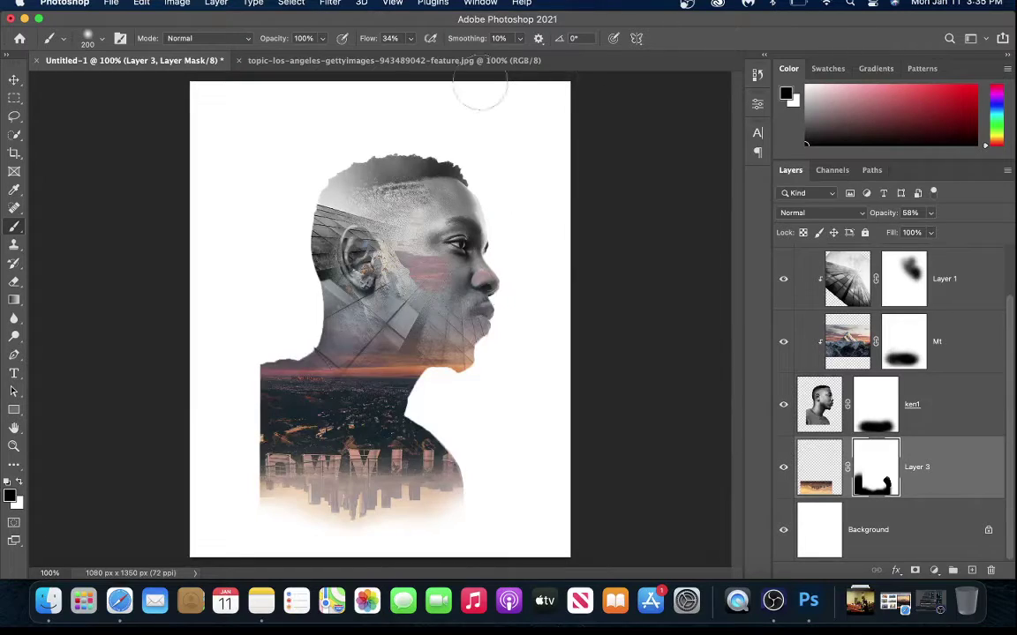
key("v")
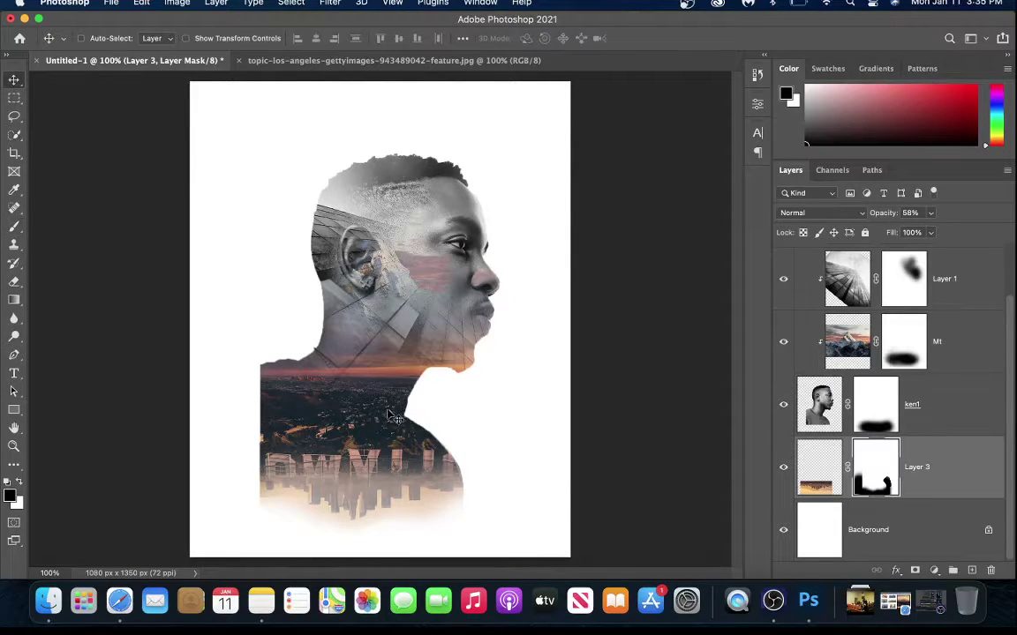
left_click(967, 495)
scroll(965, 397, "up", 2)
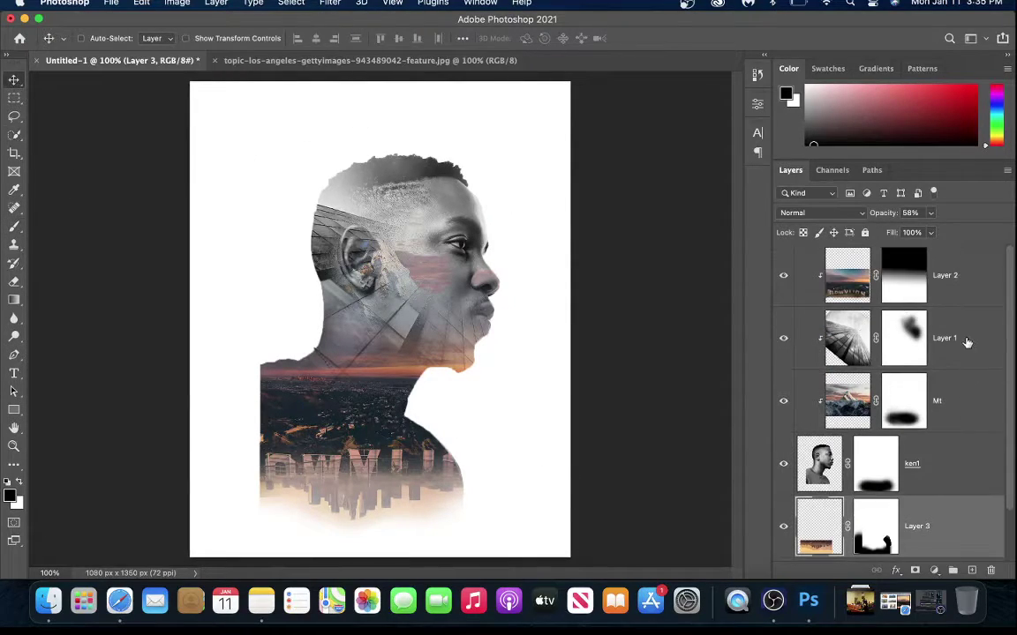
left_click(946, 287, "shift")
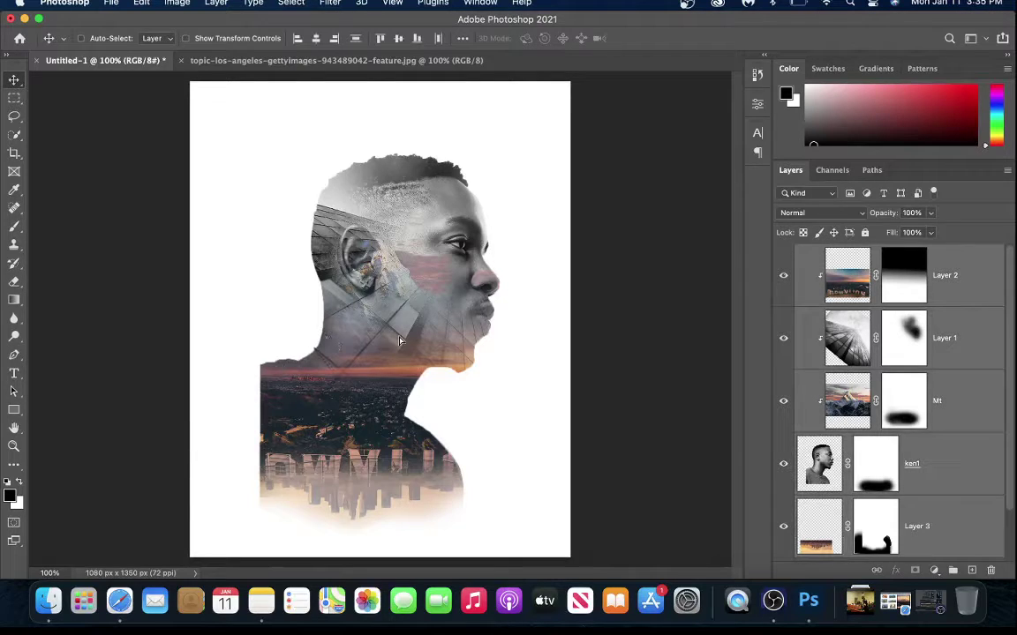
left_click_drag(381, 353, 382, 319)
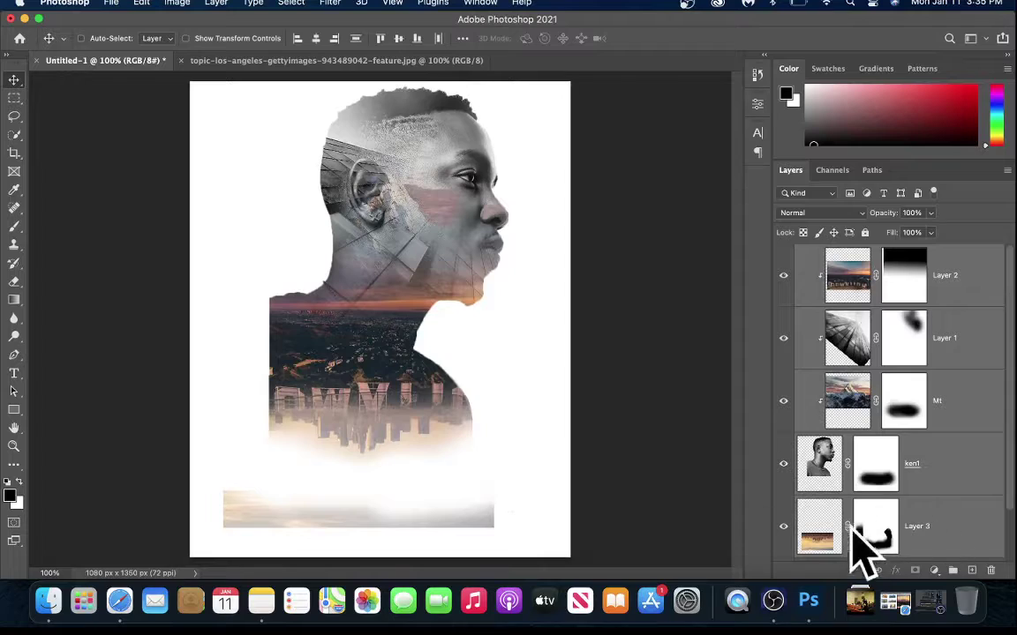
Paint black on Layer 3's mask to hide the leftover sky strip beneath the portrait
left_click(876, 530)
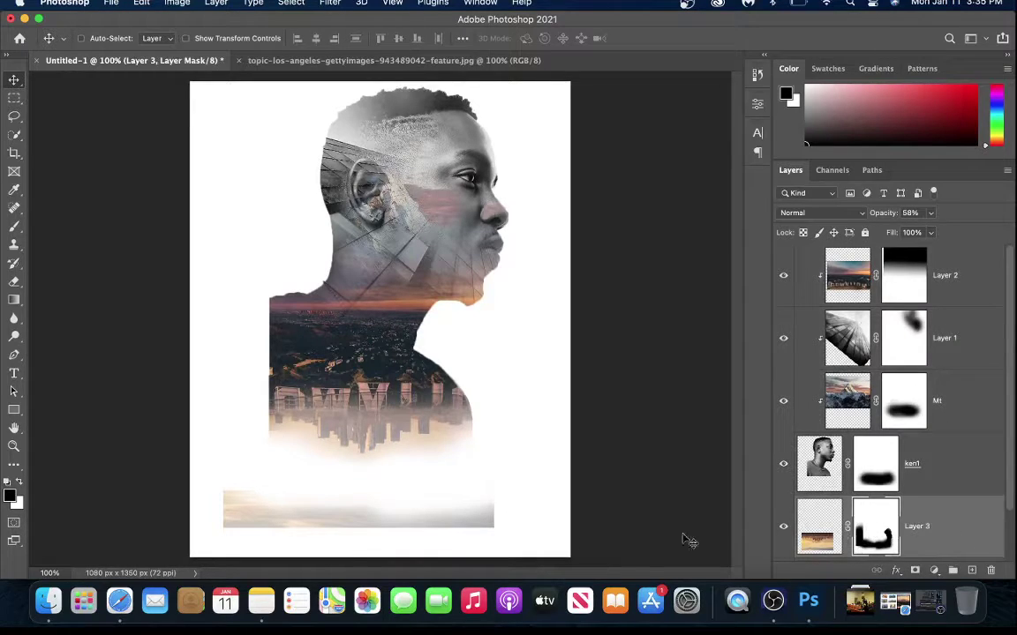
key("b")
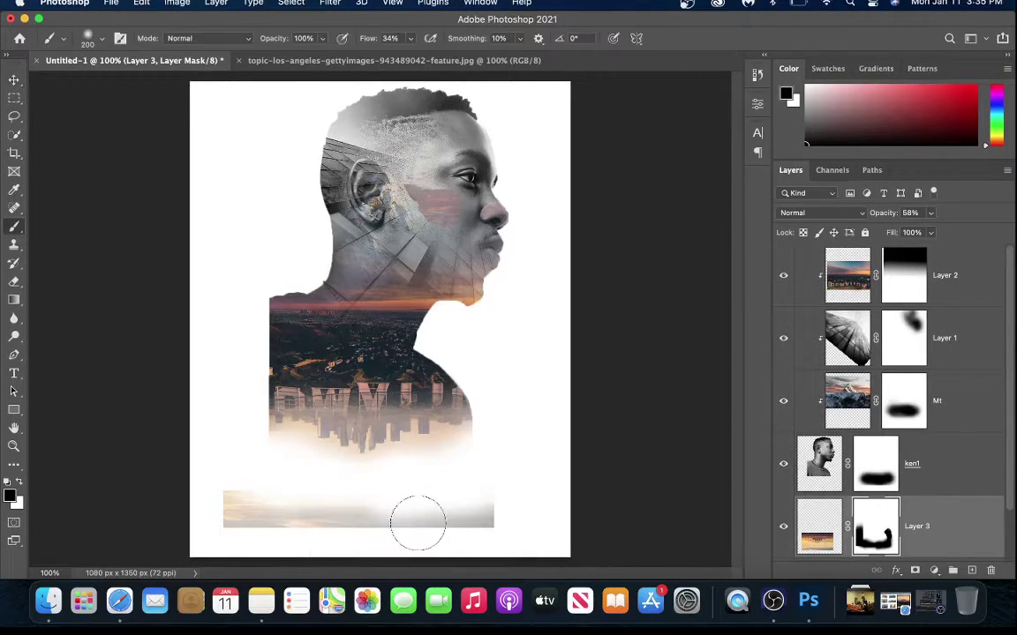
mouse_move(418, 523)
left_mouse_down()
mouse_move(505, 509)
mouse_move(481, 522)
mouse_move(483, 493)
mouse_move(301, 530)
mouse_move(226, 512)
mouse_move(207, 493)
mouse_move(218, 510)
mouse_move(260, 516)
mouse_move(238, 534)
mouse_move(194, 541)
mouse_move(229, 527)
mouse_move(466, 535)
mouse_move(437, 514)
mouse_move(477, 496)
left_mouse_up()
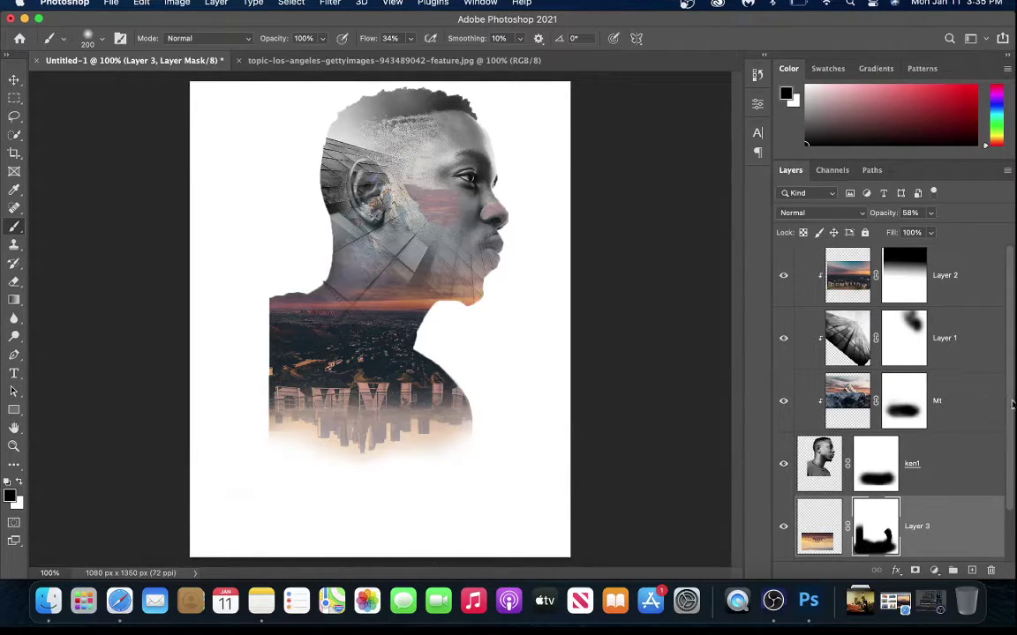
left_click(951, 293)
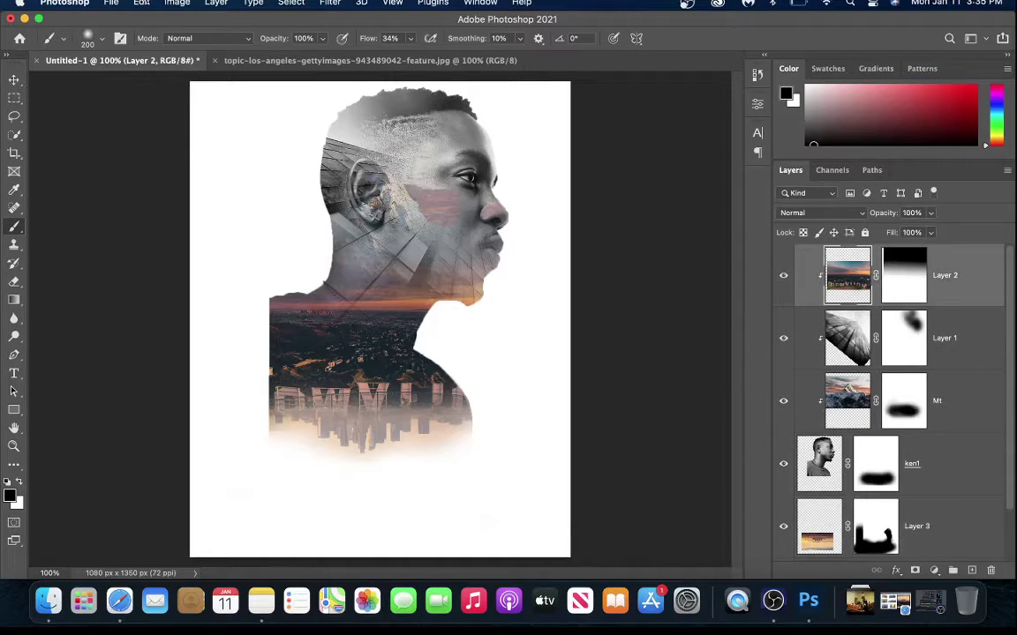
key("super+o")
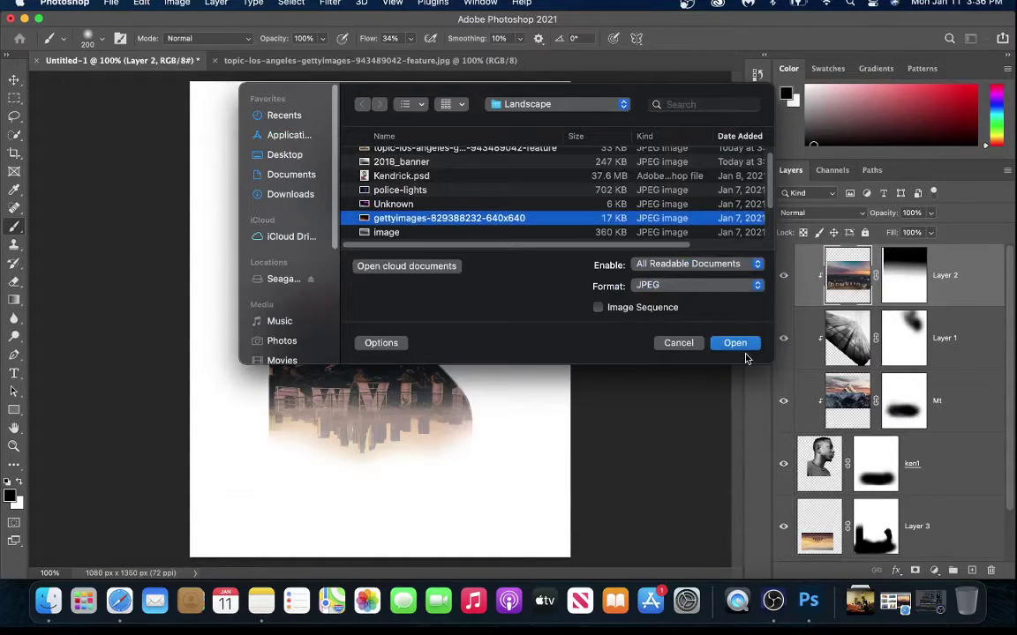
left_click(736, 344)
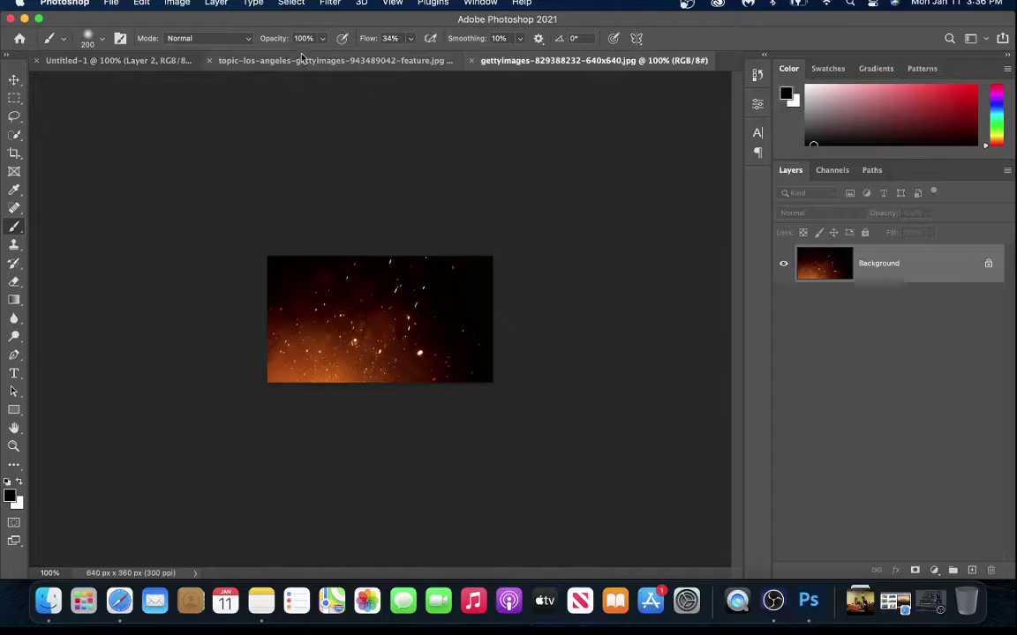
left_click(316, 61)
left_click(209, 60)
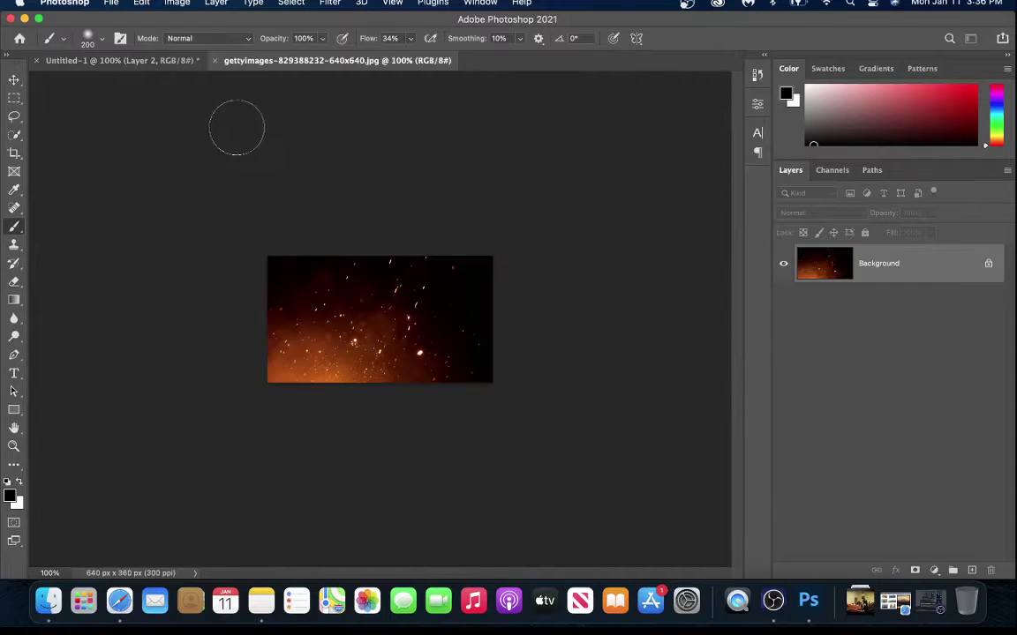
Copy the sparks image into the Untitled-1 document above Layer 2, placing it over the man's torso
left_click(13, 79)
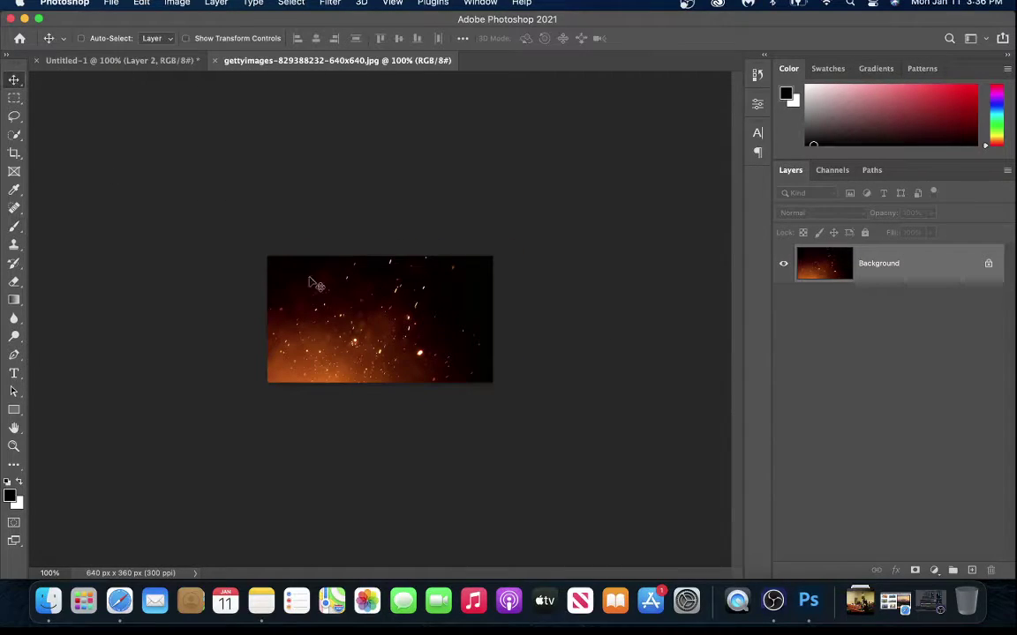
left_click_drag(380, 333, 140, 67)
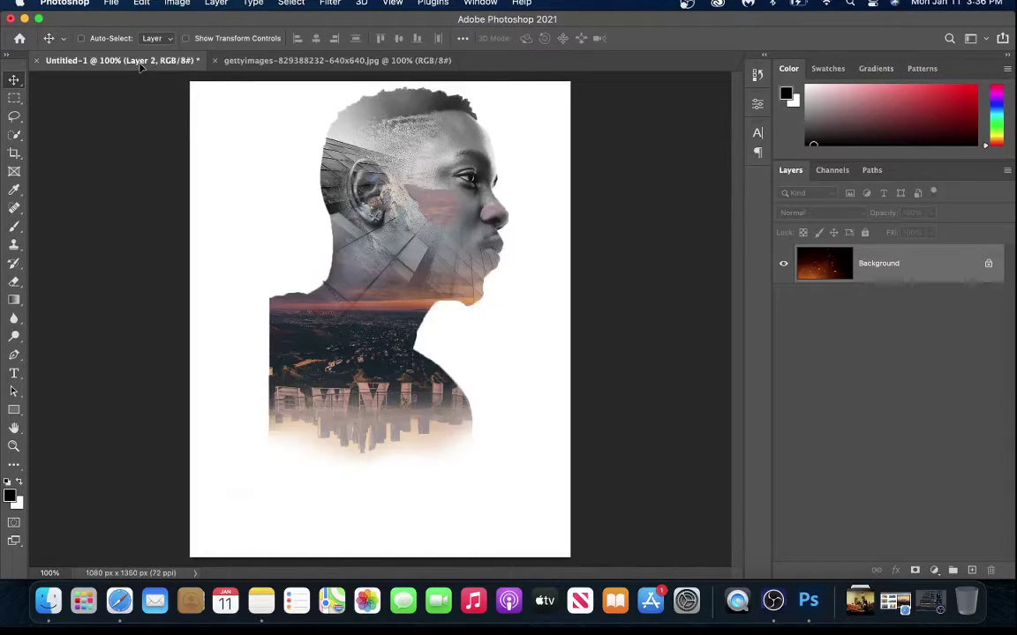
left_click_drag(401, 263, 408, 354)
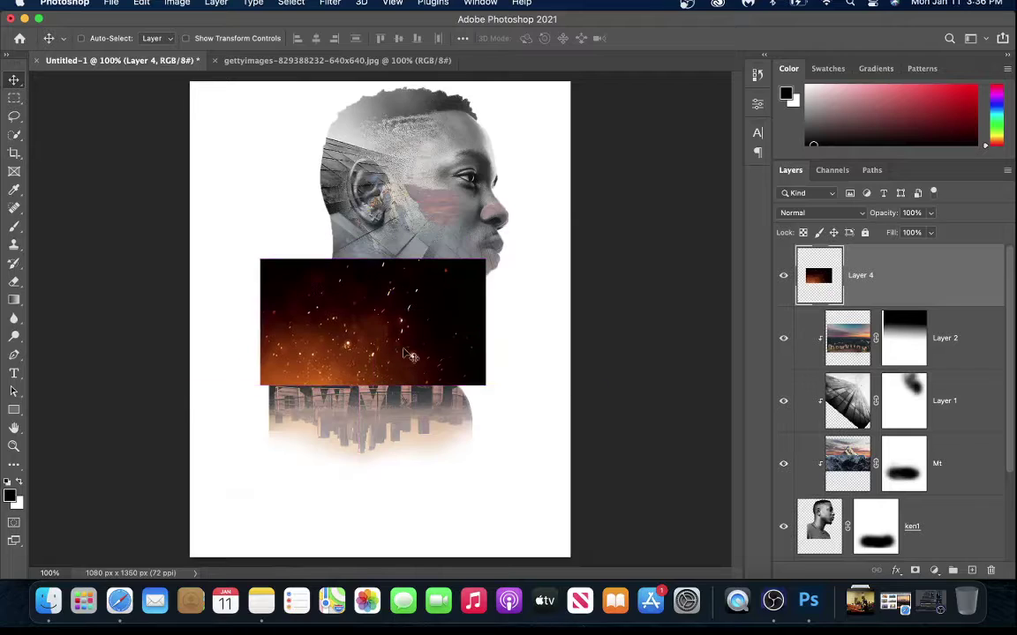
Scale the sparks layer to about 163.4% and position it across the neck and torso, flush with the canvas's right edge
key("super")
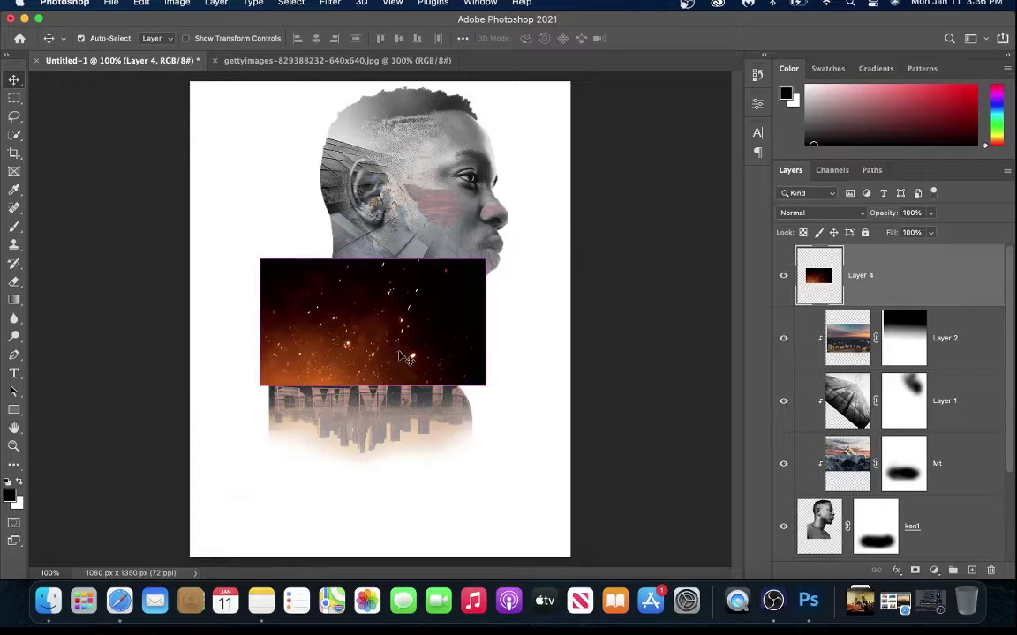
key("super+t")
left_click_drag(259, 258, 98, 166)
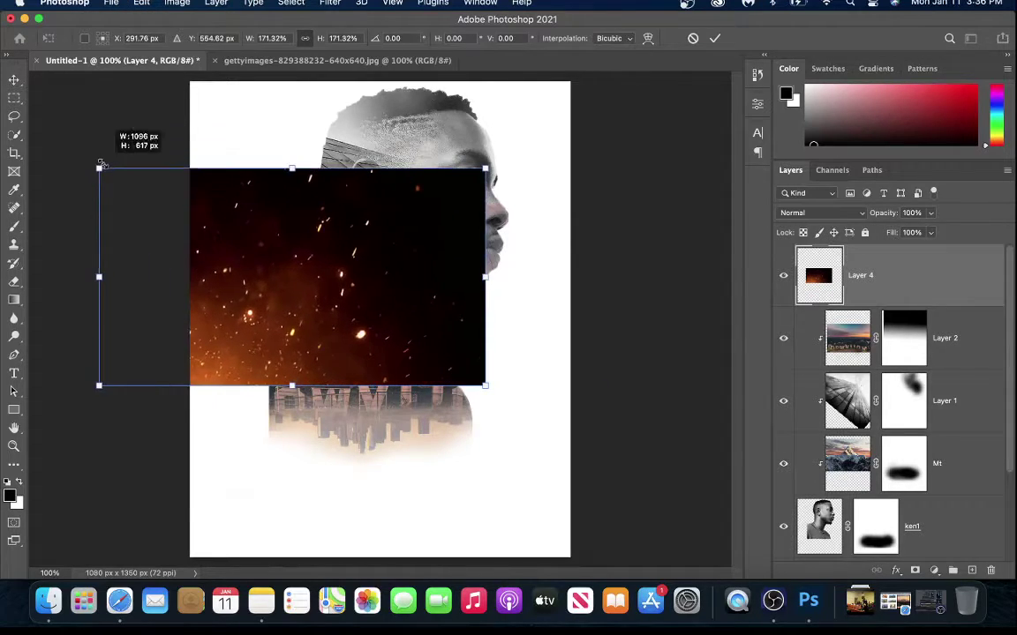
left_click_drag(356, 323, 441, 413)
left_click_drag(185, 259, 202, 268)
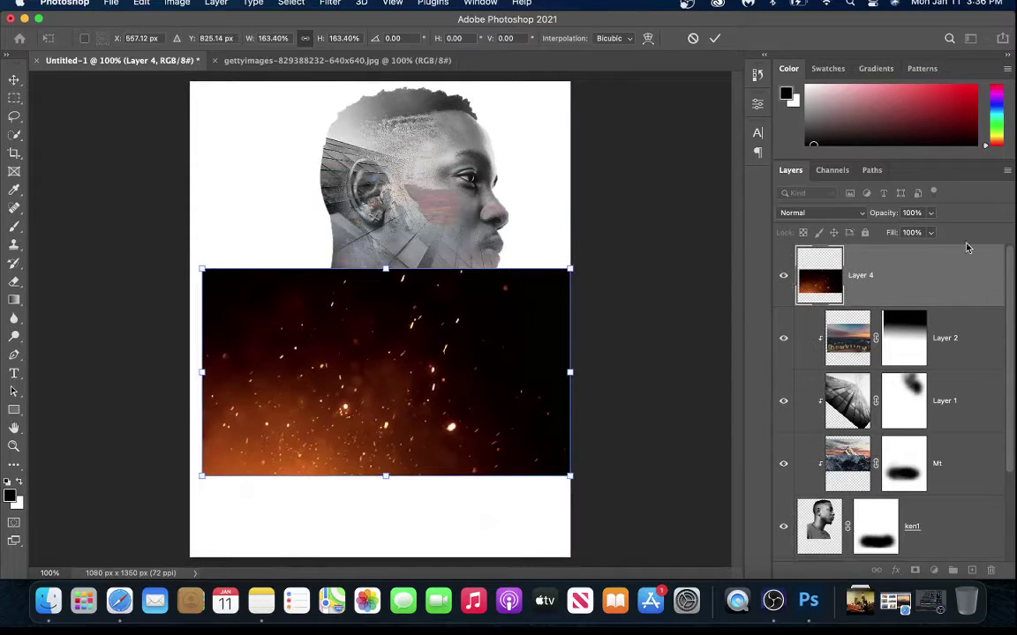
left_click(714, 37)
Lower the sparks layer's opacity to 54% and shift the layer up and left over the torso
left_click_drag(930, 212, 901, 231)
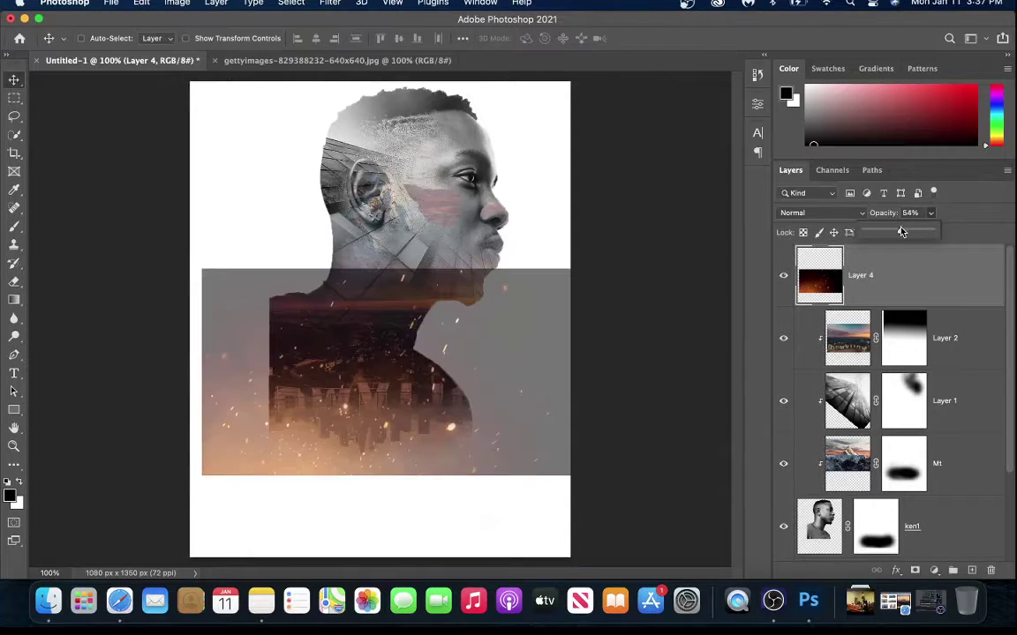
mouse_move(369, 380)
left_mouse_down()
mouse_move(374, 362)
mouse_move(401, 375)
mouse_move(386, 373)
left_mouse_up()
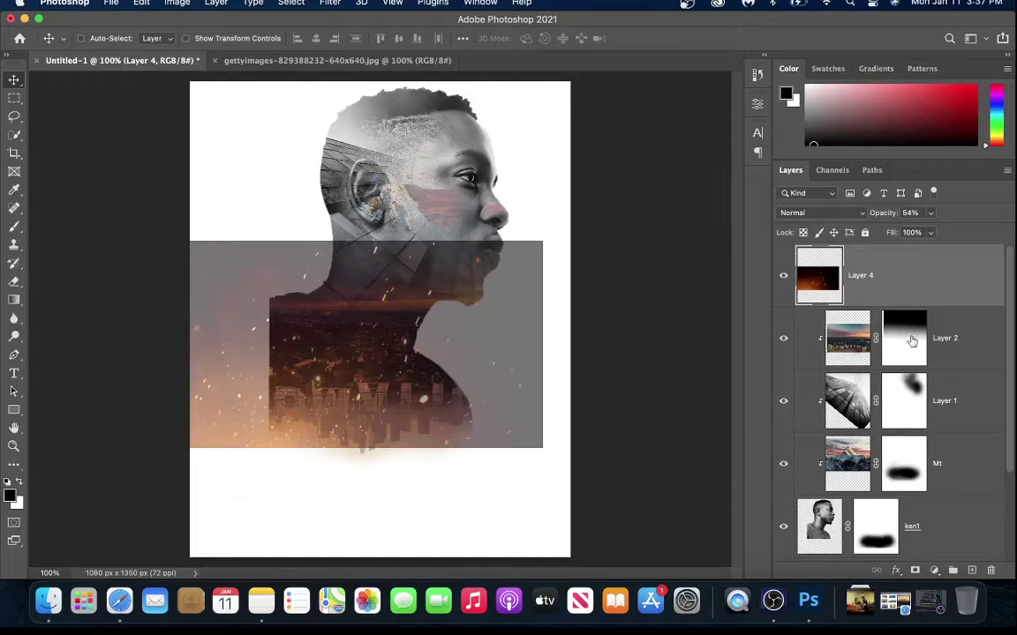
Set the sparks layer's opacity to 100% and its blend mode to Screen
left_click(932, 214)
left_click_drag(930, 234, 1005, 233)
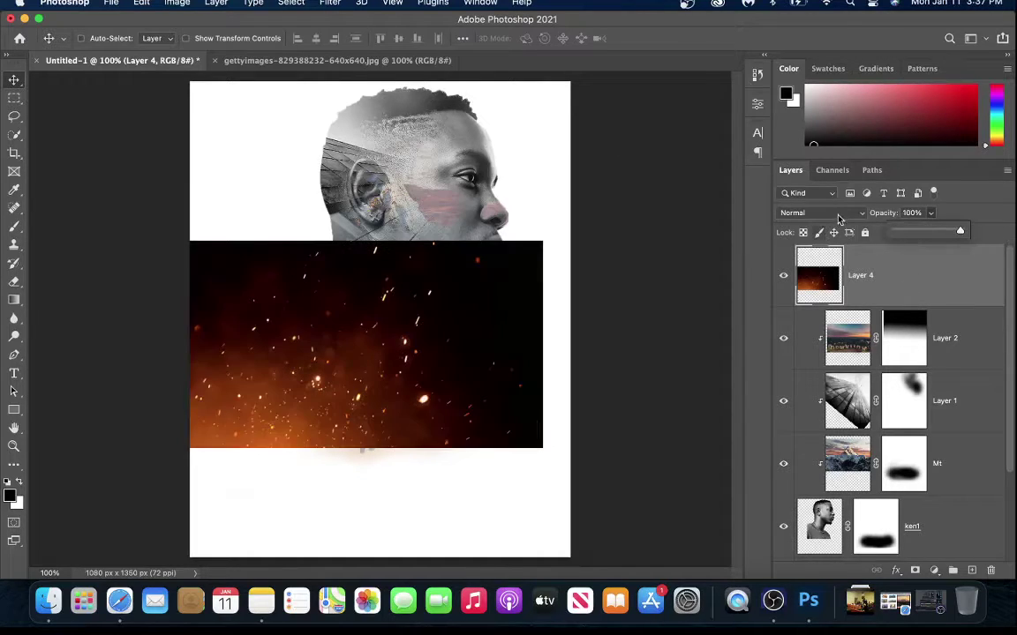
left_click(839, 214)
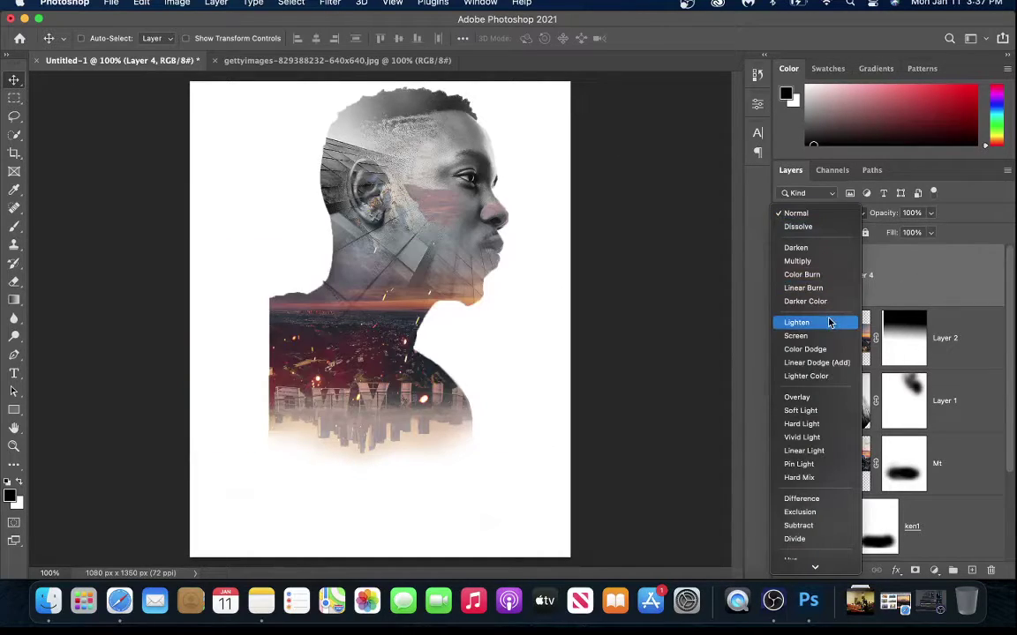
left_click(823, 336)
Inspect the sparks over the portrait up close and clip Layer 4 to the portrait with the other clipped layers
key("super+plus")
key("super+minus")
key("super+plus")
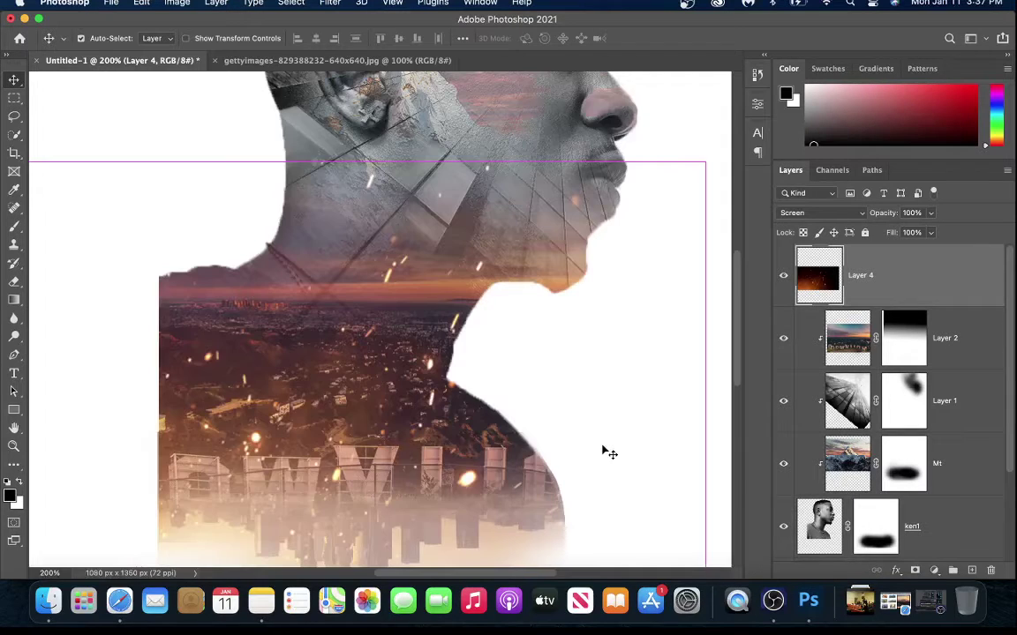
scroll(674, 513, "up", 5)
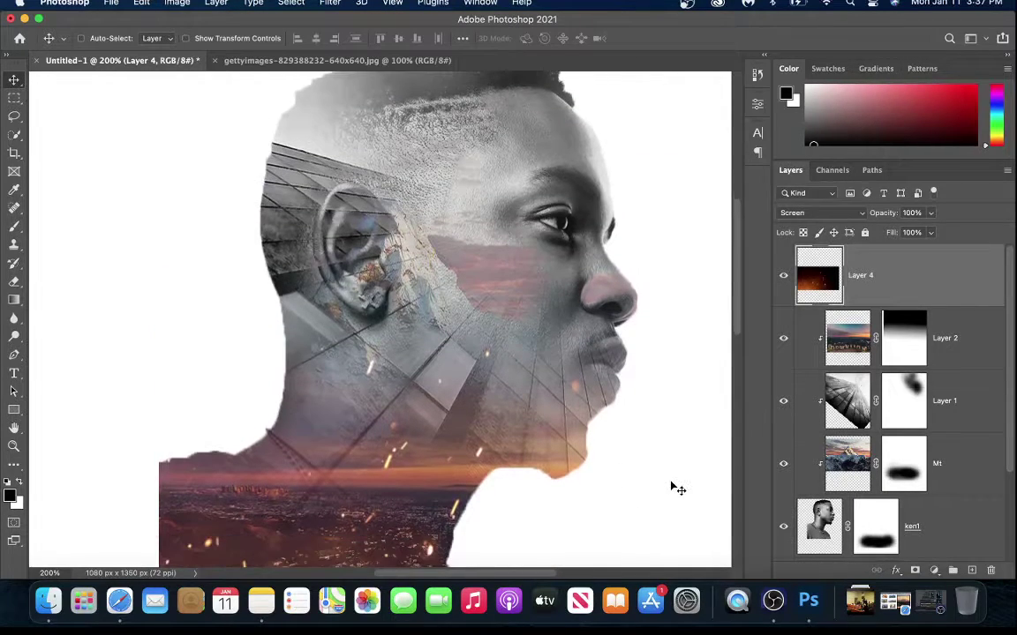
scroll(676, 485, "down", 6)
scroll(676, 485, "up", 8)
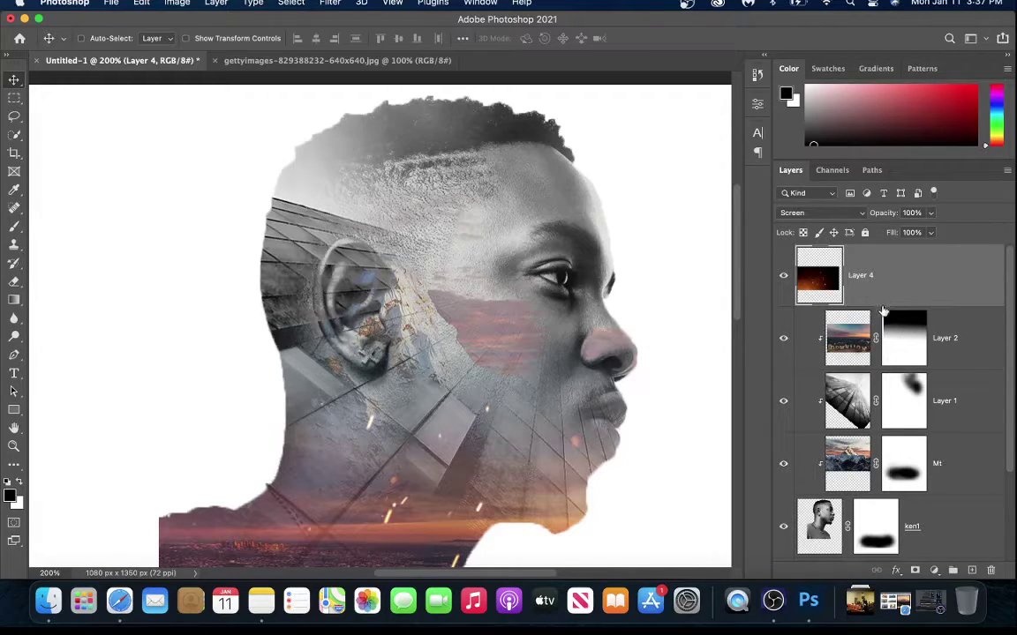
left_click(843, 302, "alt")
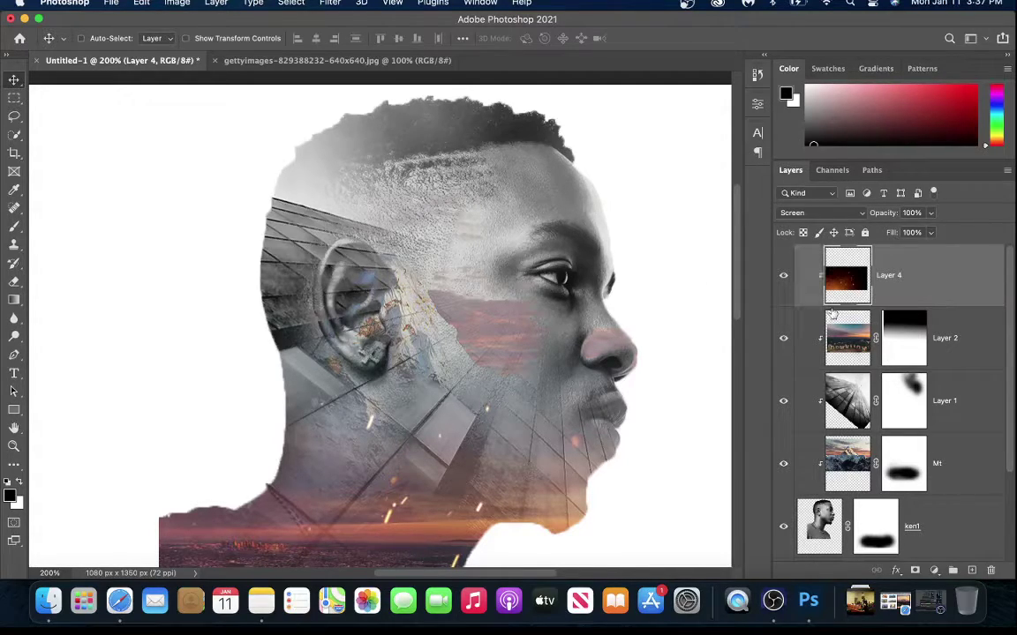
Preview the images in the Landscape folder and open the upward-looking skyscraper photo 98495b378d02750f86d306a87a3092bb
left_click(140, 5)
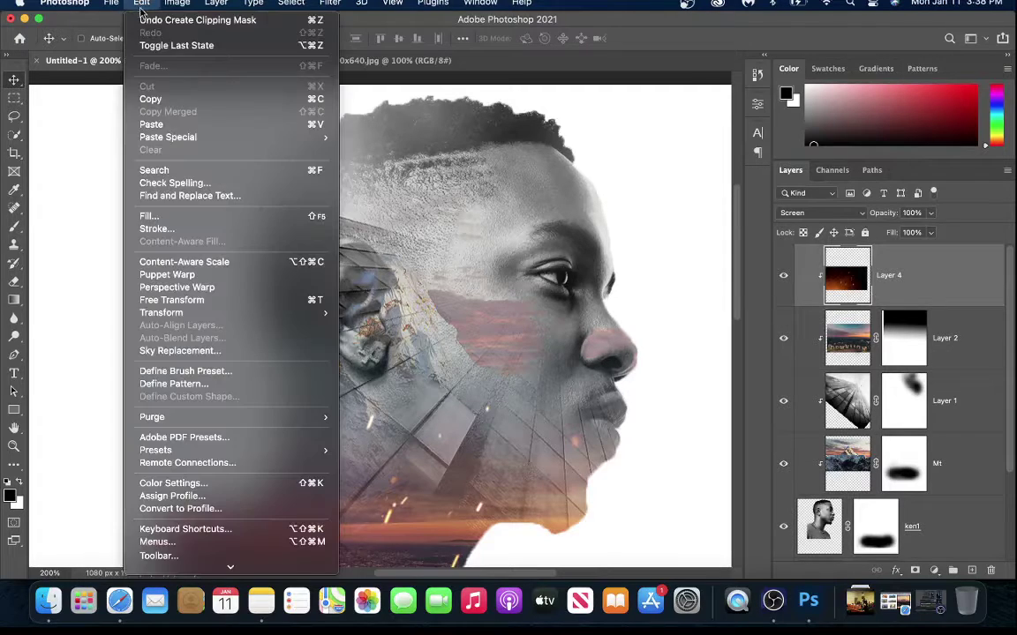
mouse_move(111, 5)
left_click(144, 32)
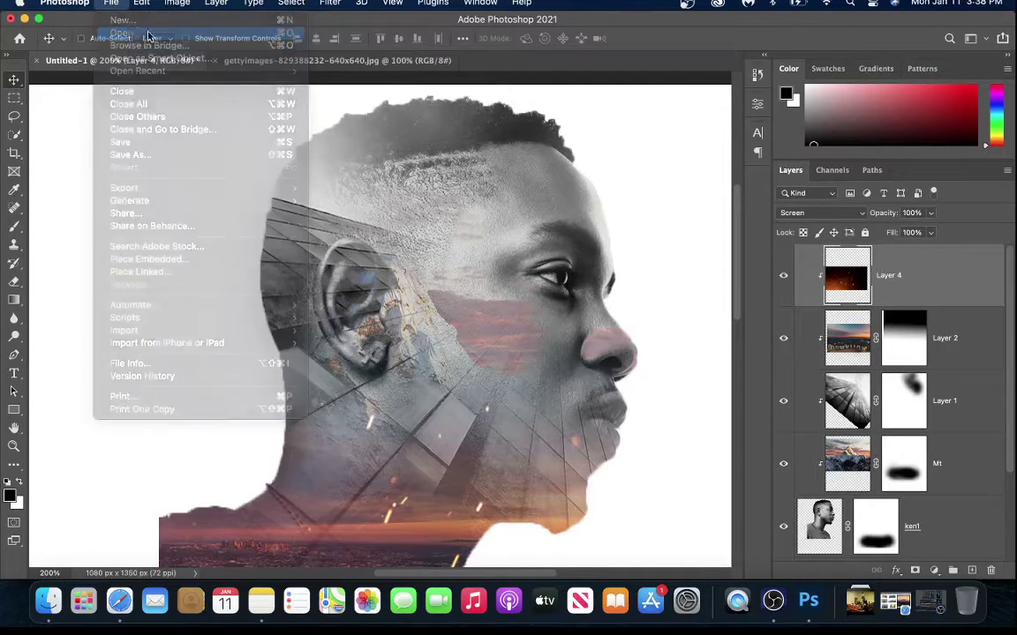
left_click(470, 158)
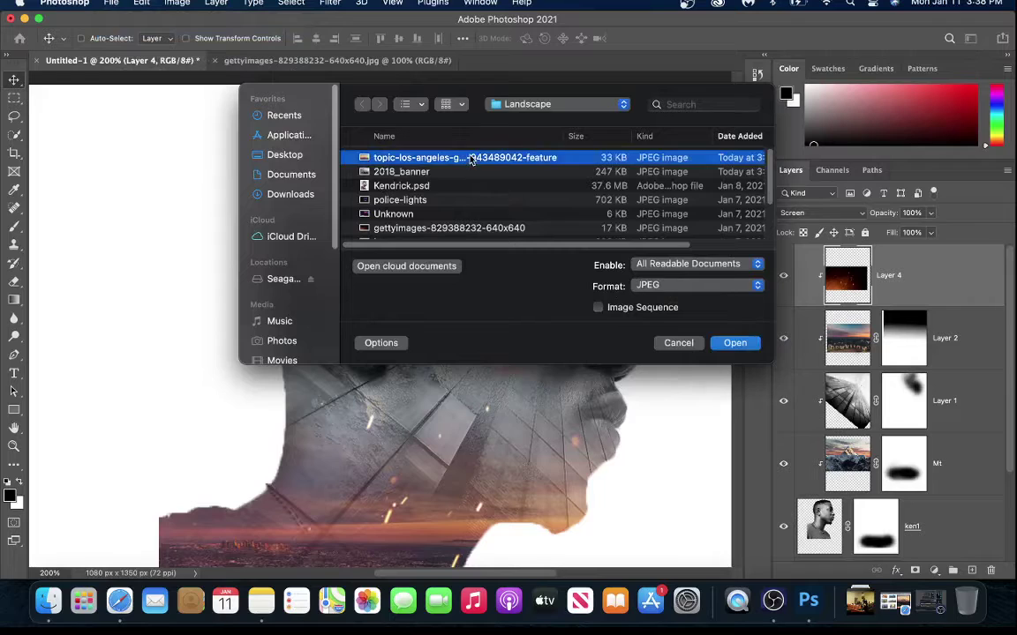
key("space")
key("Down")
key("Down")
key("Down")
key("Down")
key("Down")
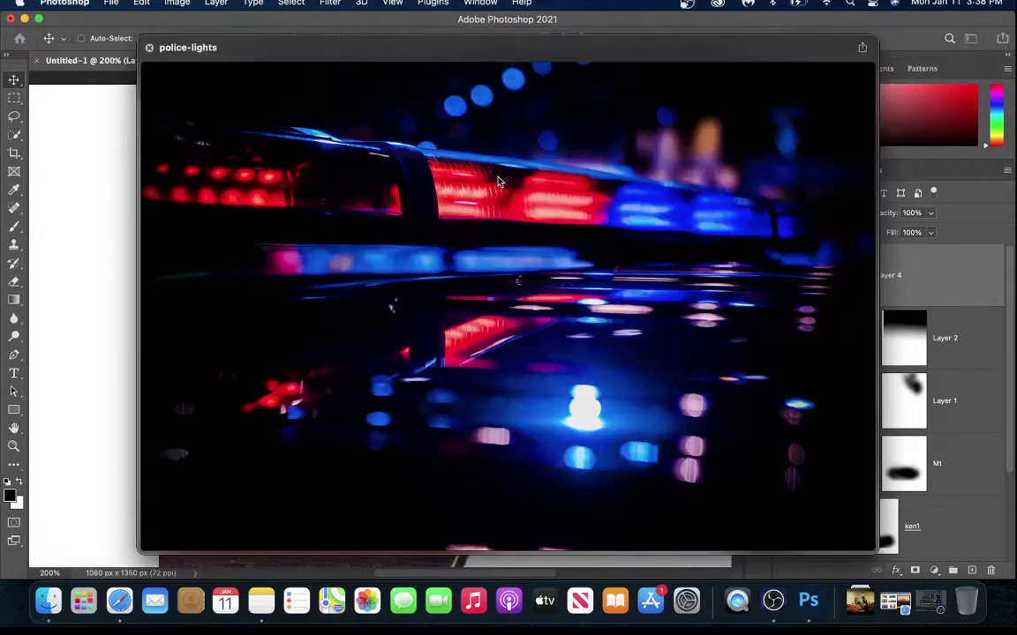
key("Down")
key("Down")
key("Down")
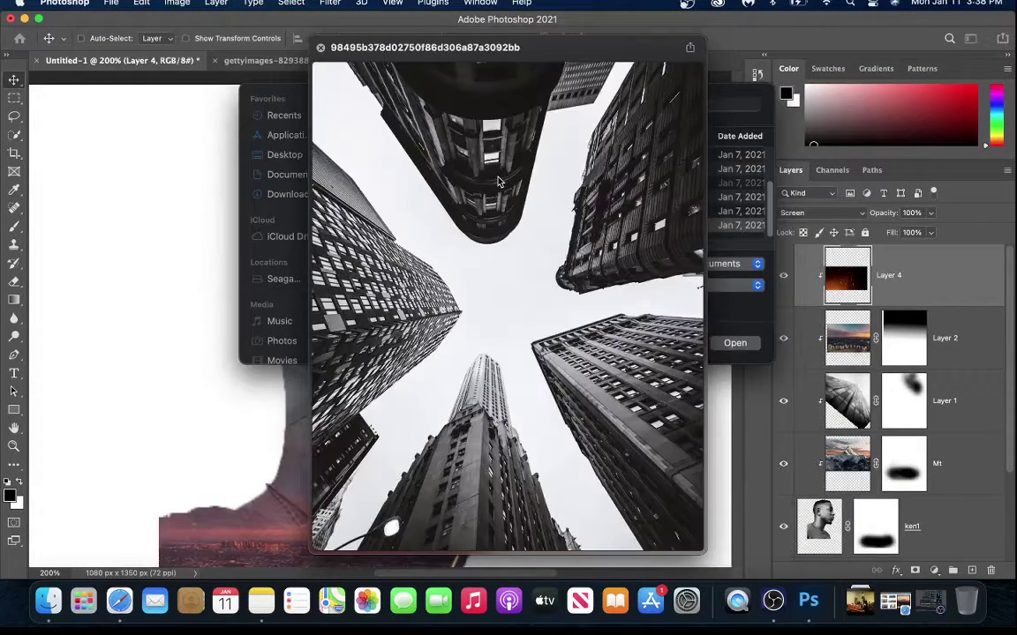
key("space")
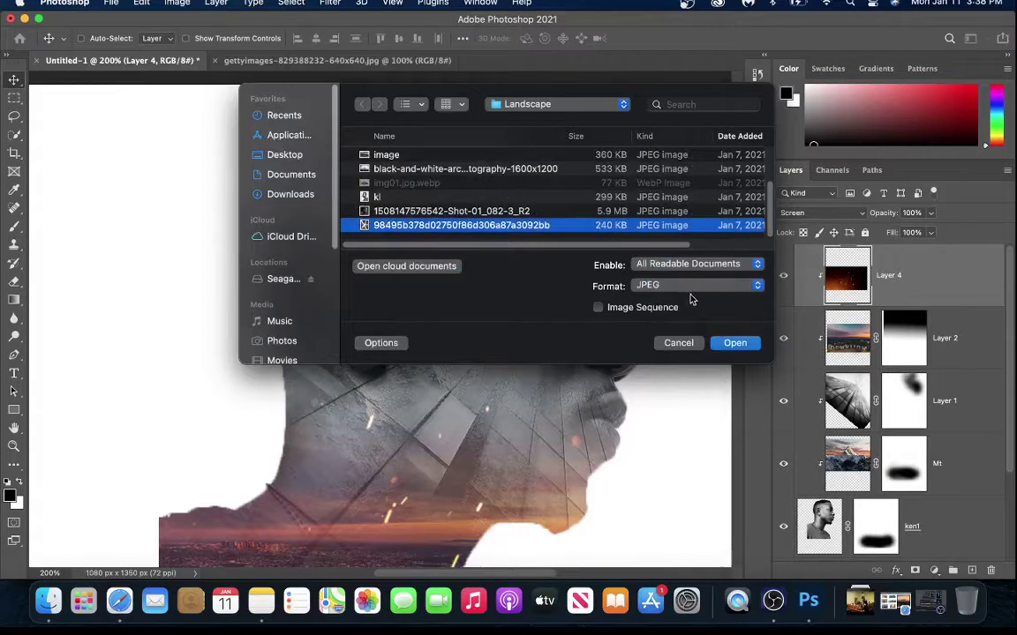
left_click(735, 343)
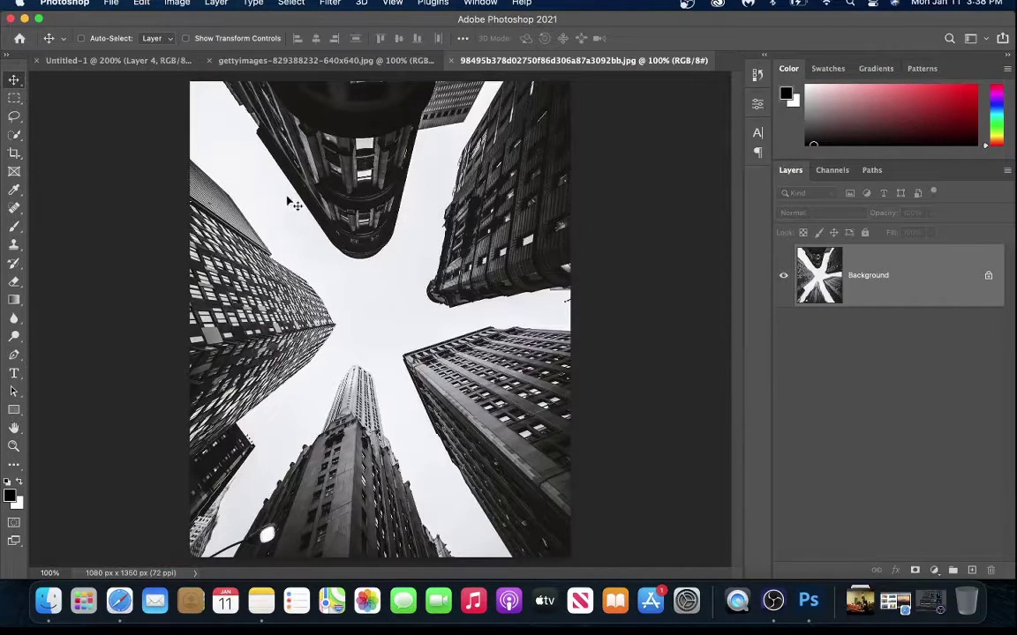
Bring the skyscraper photo into the portrait document Untitled-1 as a new top layer and lower its opacity to 17%
left_click(110, 60)
left_click_drag(433, 230, 432, 232)
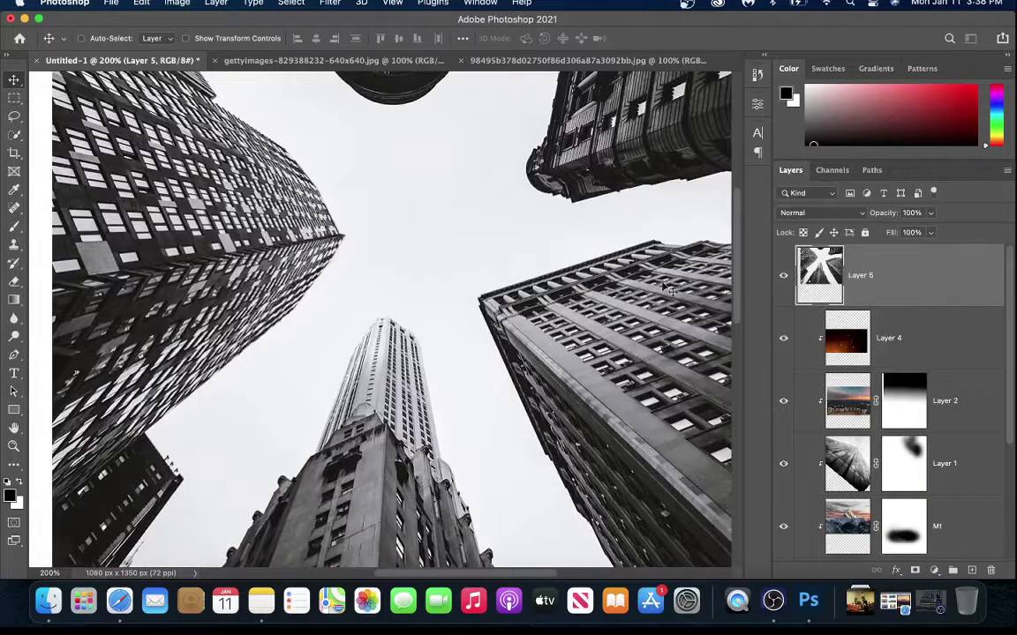
left_click(930, 213)
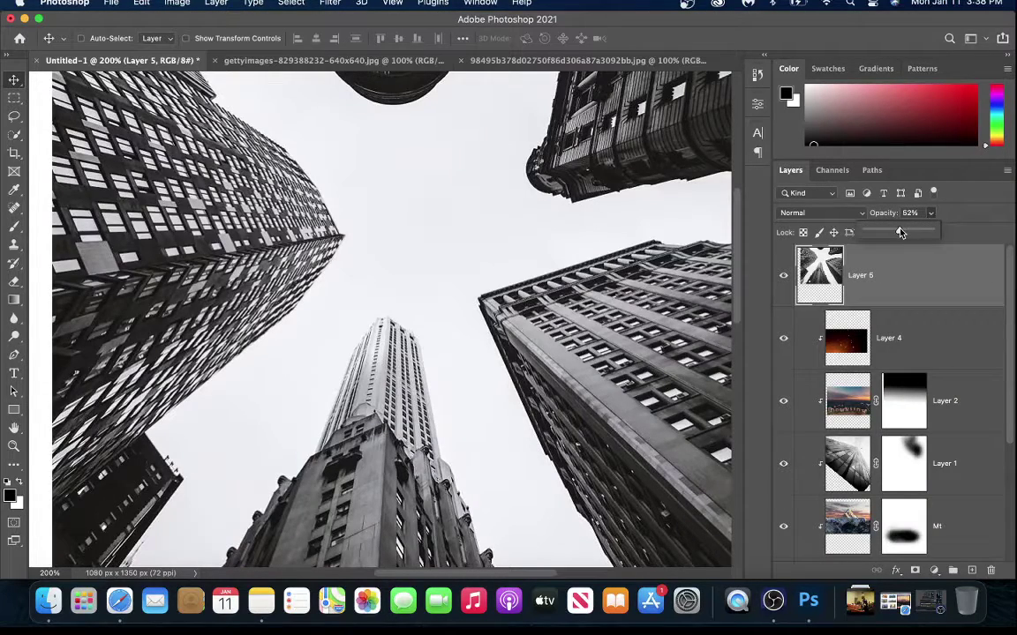
left_click_drag(932, 232, 877, 231)
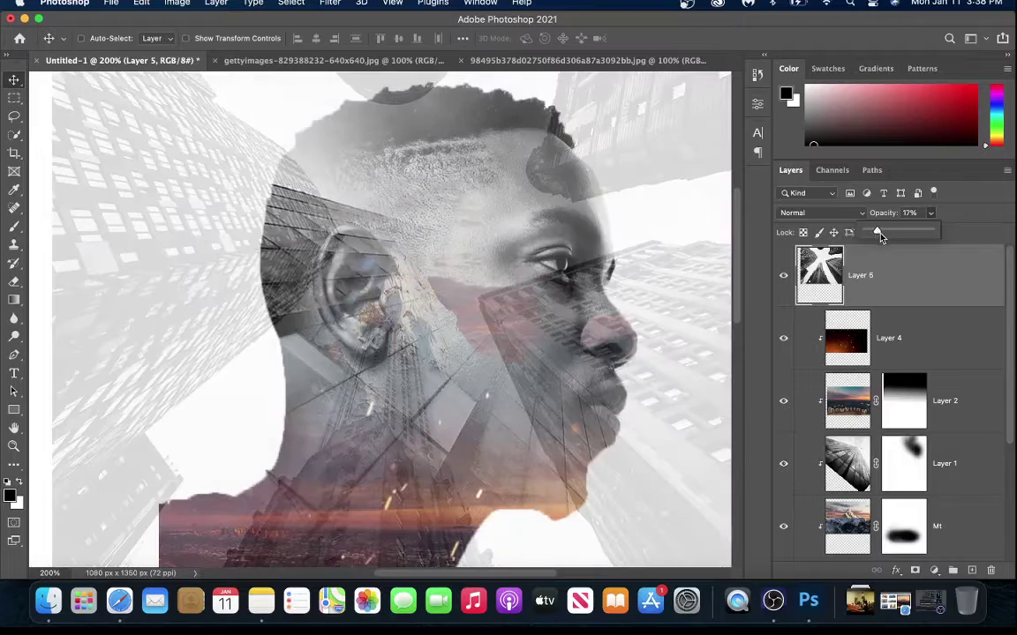
scroll(429, 279, "up", 2)
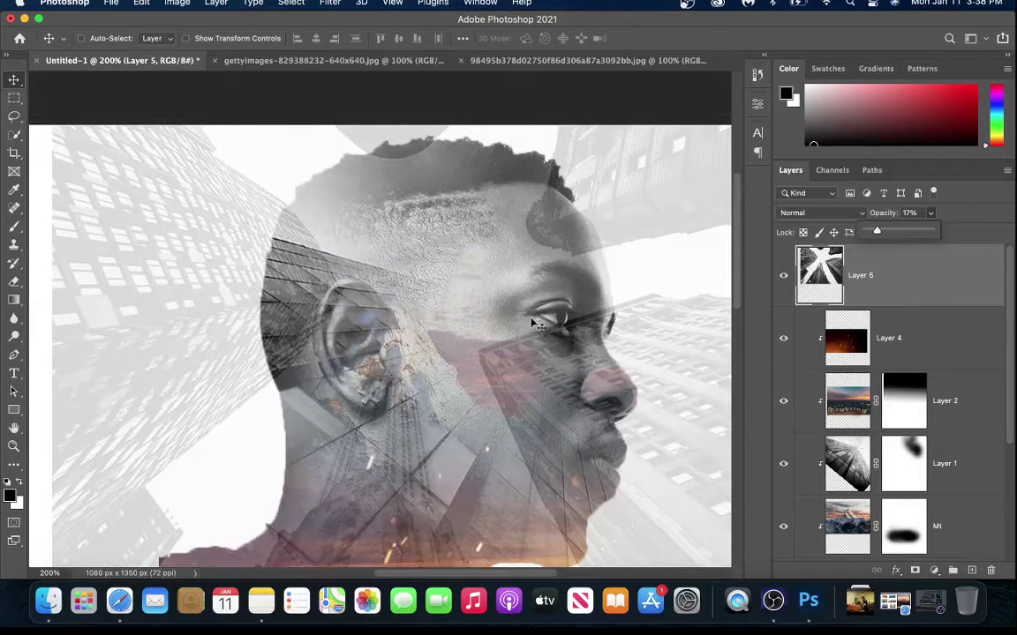
left_click_drag(601, 353, 601, 353)
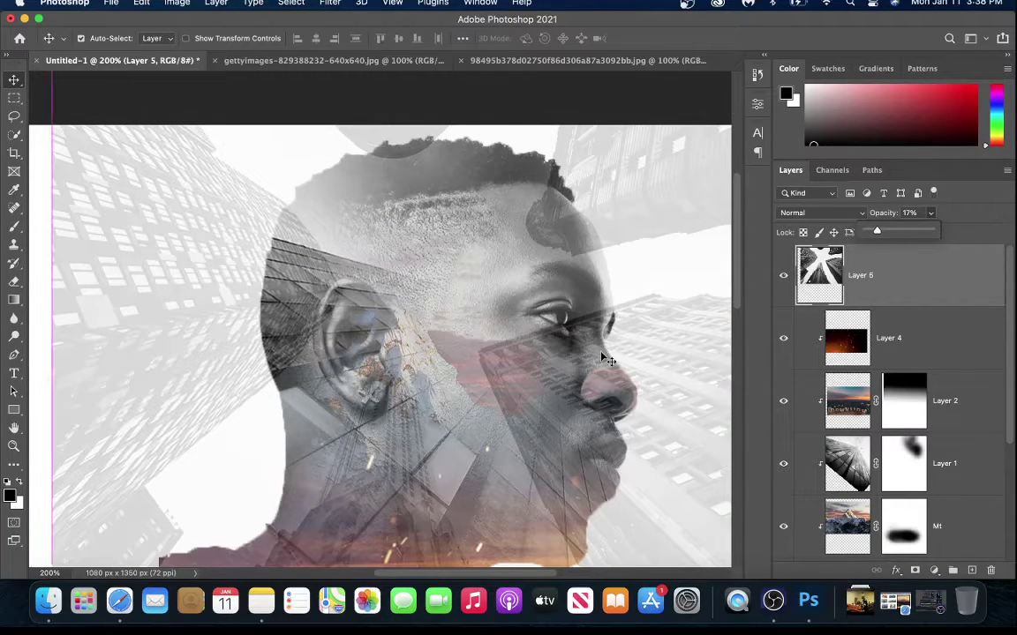
left_click(605, 392)
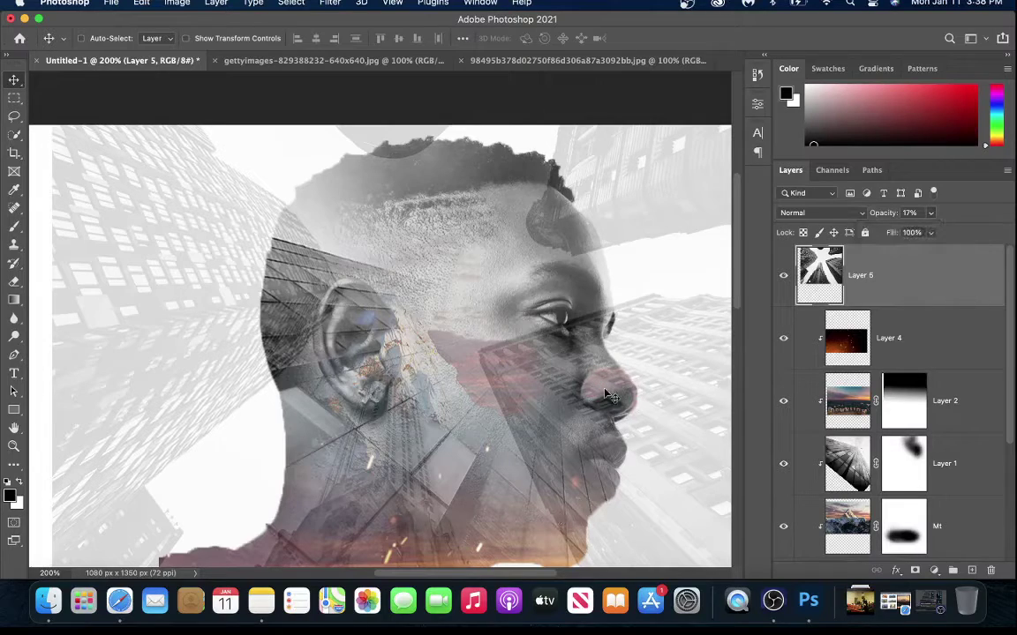
Scale the skyscraper layer to about 48.7% and rotate it to about -125.1° over the portrait's head
key("super+minus")
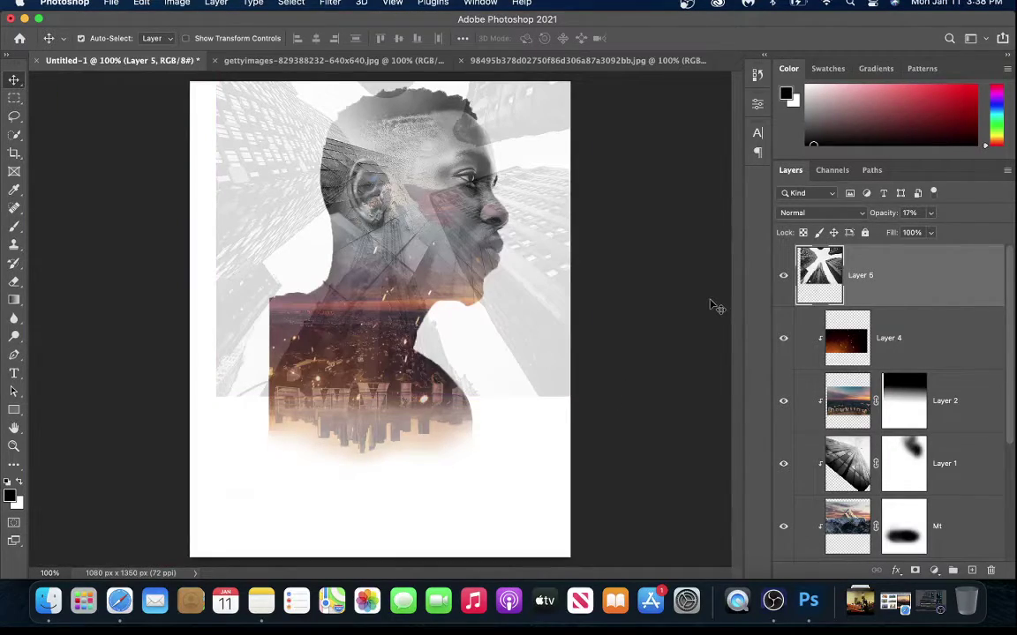
key("super+t")
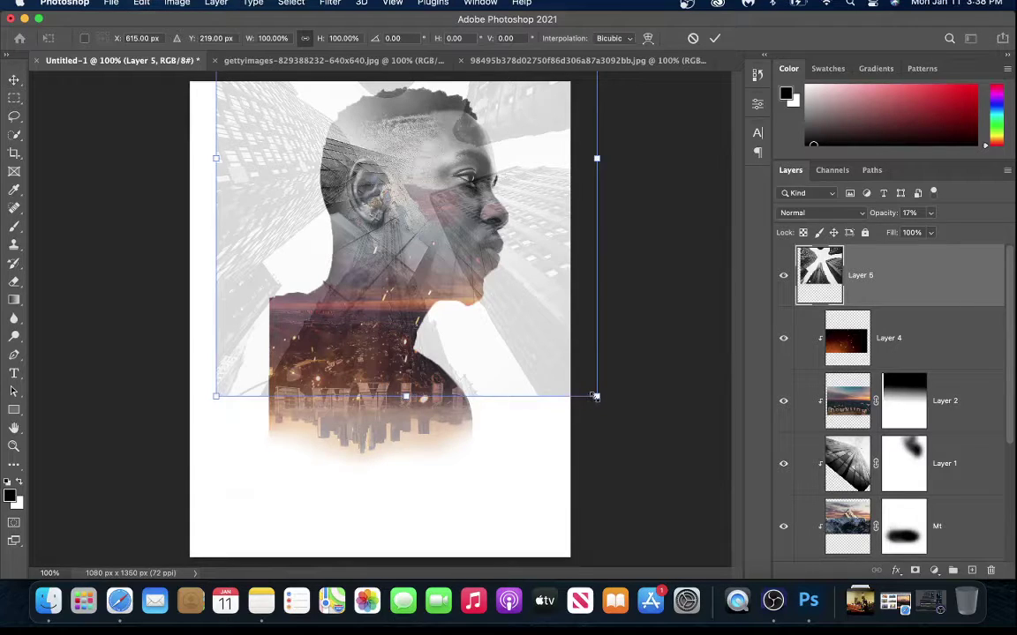
left_click_drag(596, 397, 431, 189)
left_click_drag(307, 143, 418, 291)
left_click_drag(524, 315, 418, 116)
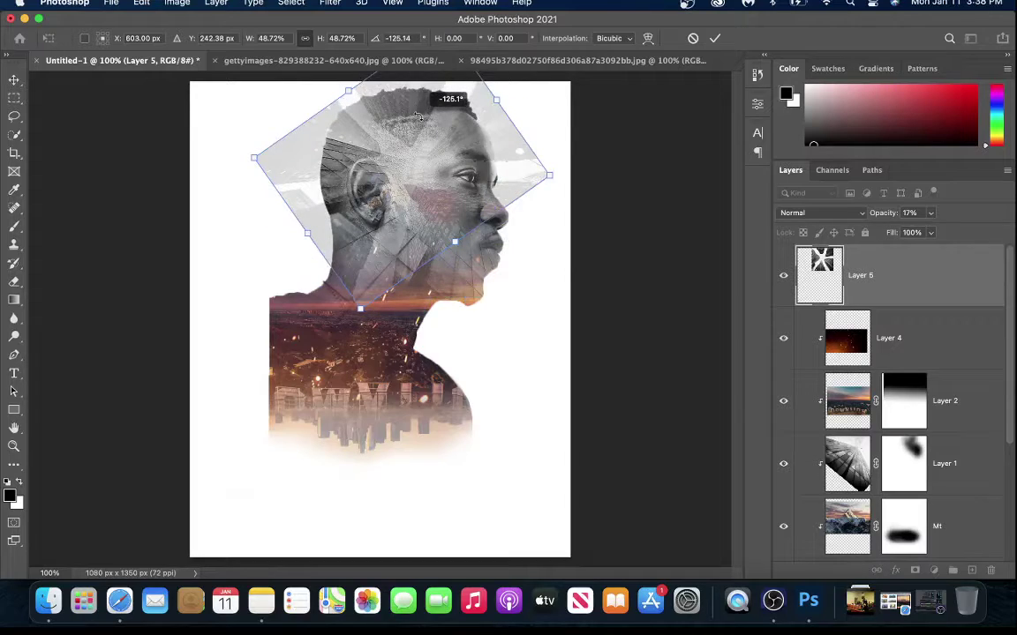
key("Return")
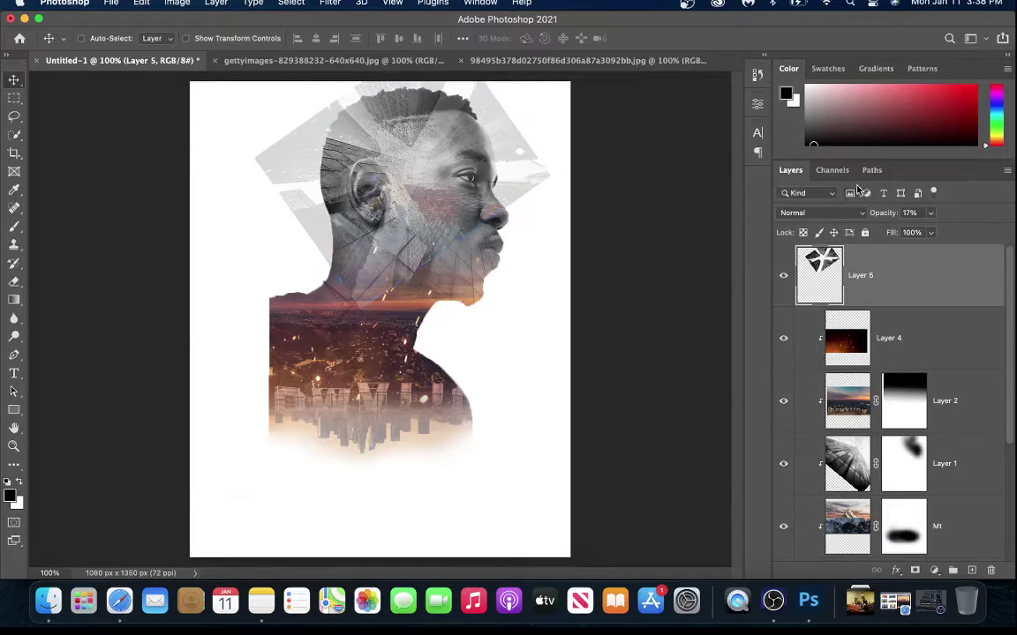
Set the skyscraper layer's opacity to 100% and clip it to the portrait with the other clipped layers
left_click(930, 214)
left_click_drag(927, 232, 986, 233)
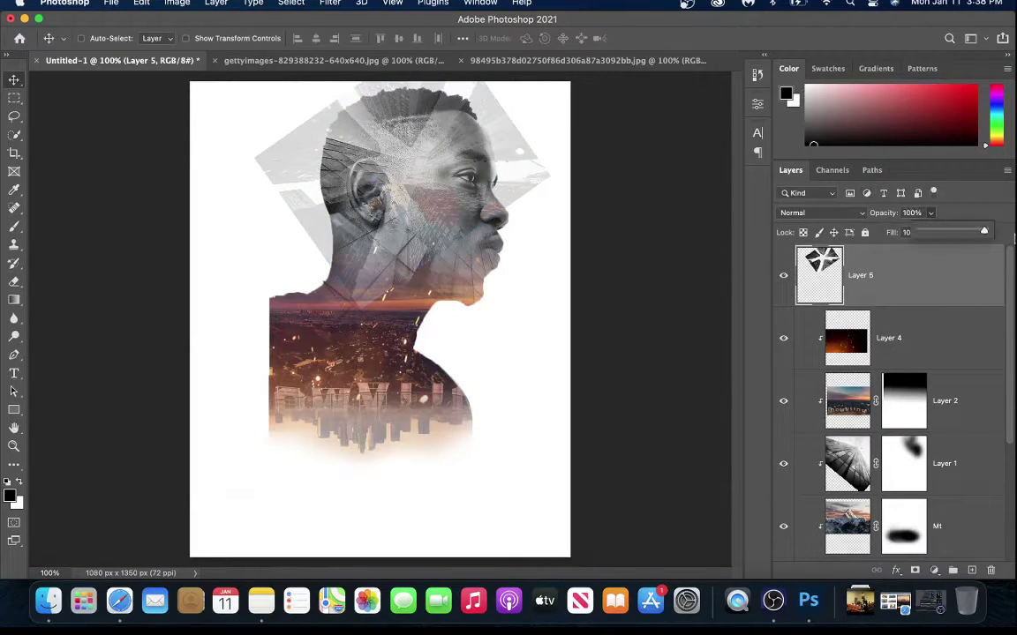
right_click(916, 302)
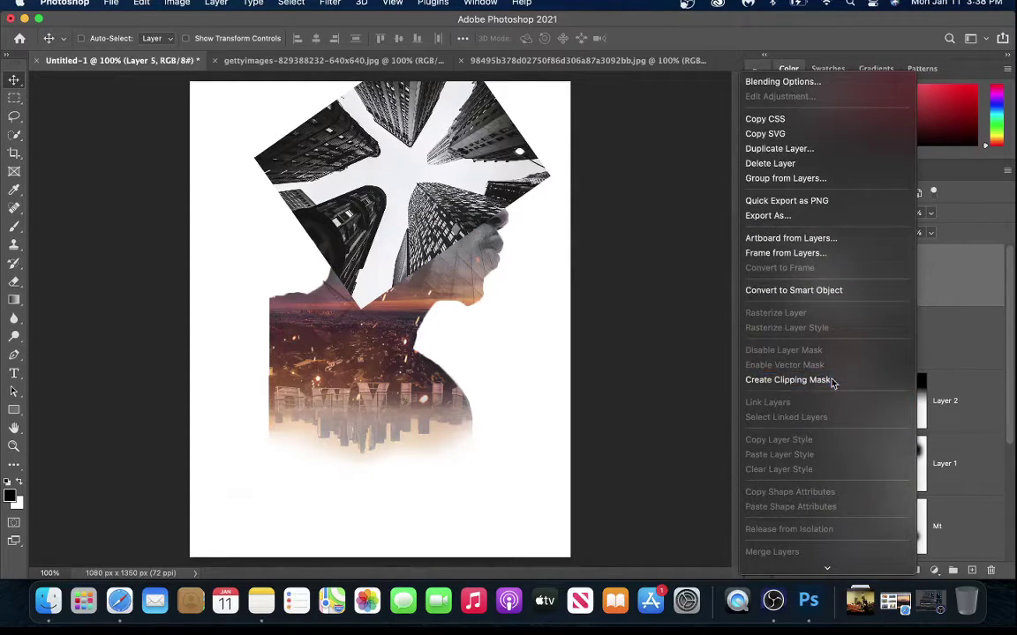
left_click(832, 380)
Set the skyscraper layer's blend mode to Soft Light and rotate the layer by about -110.7° over the head
left_click(840, 216)
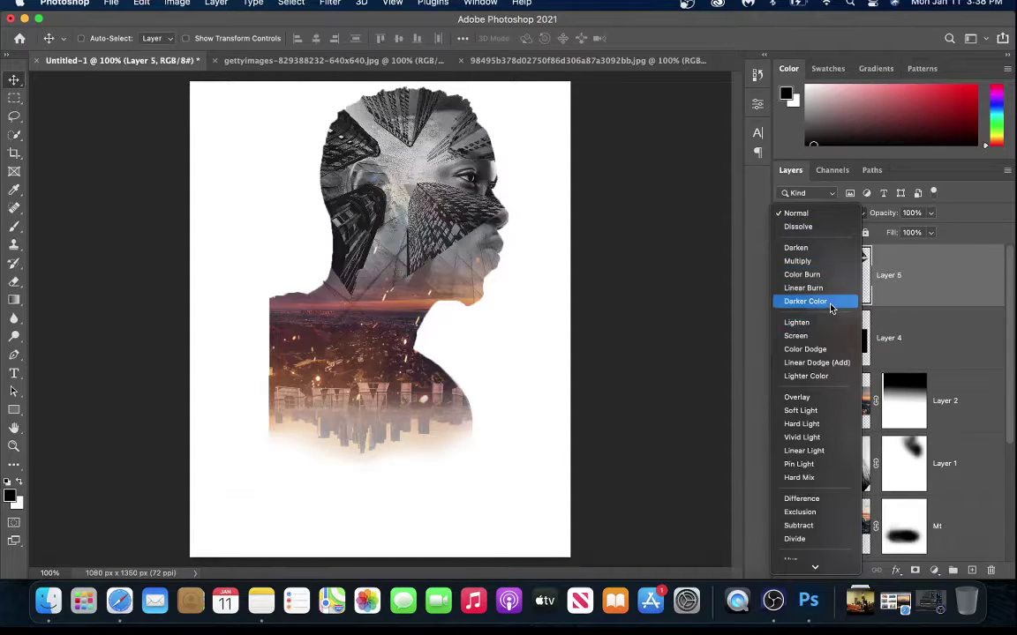
left_click(829, 414)
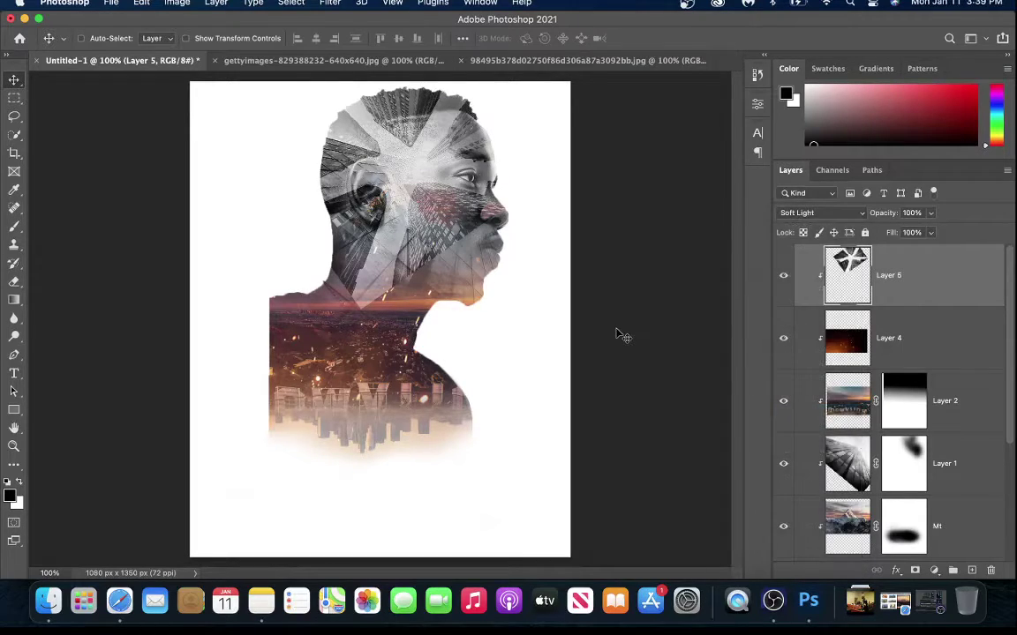
key("super+equal")
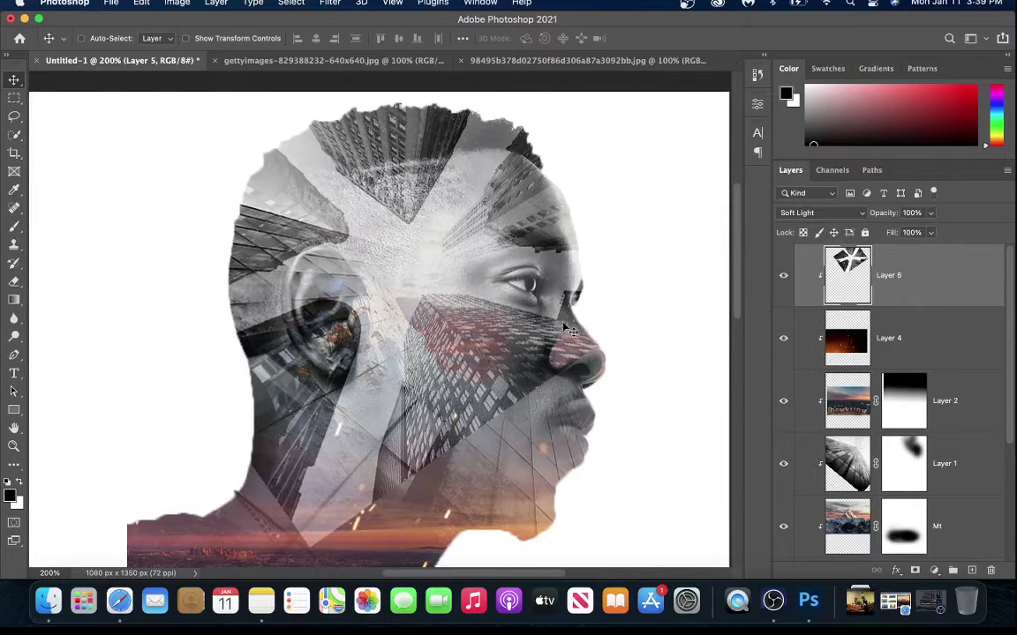
key("super+t")
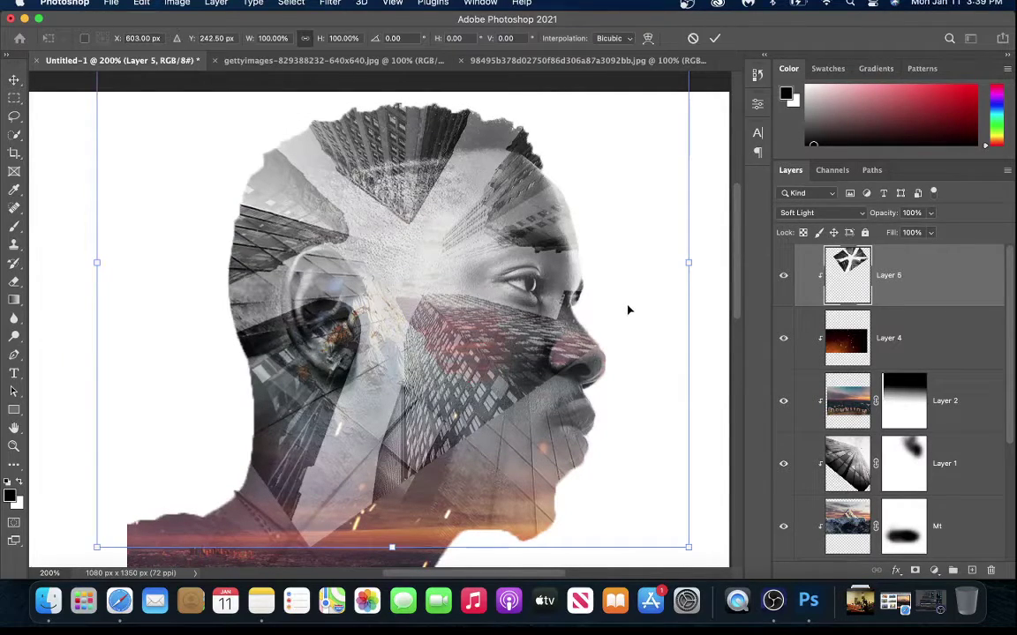
left_click_drag(706, 421, 401, 199)
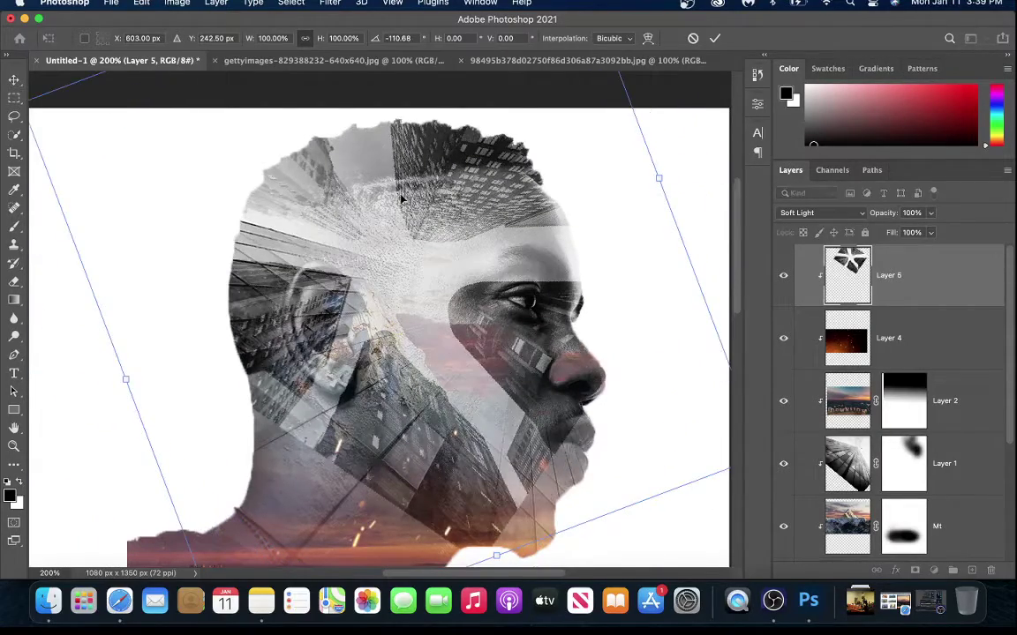
left_click(715, 39)
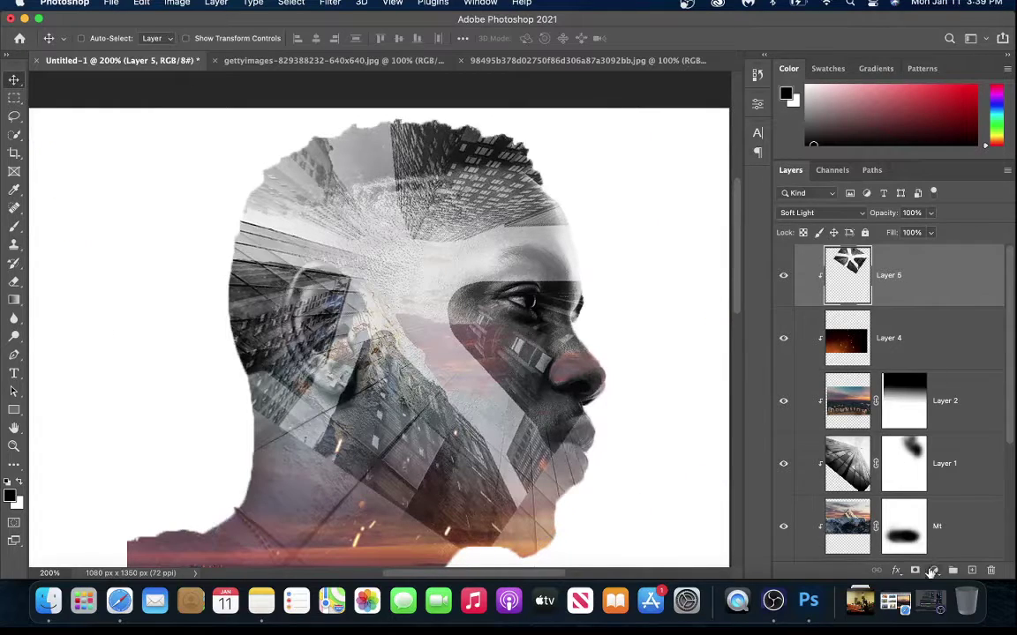
Add an inverted black mask to Layer 5 and paint white with a 200 px brush at 34% flow over the hair and crown
left_click(915, 571)
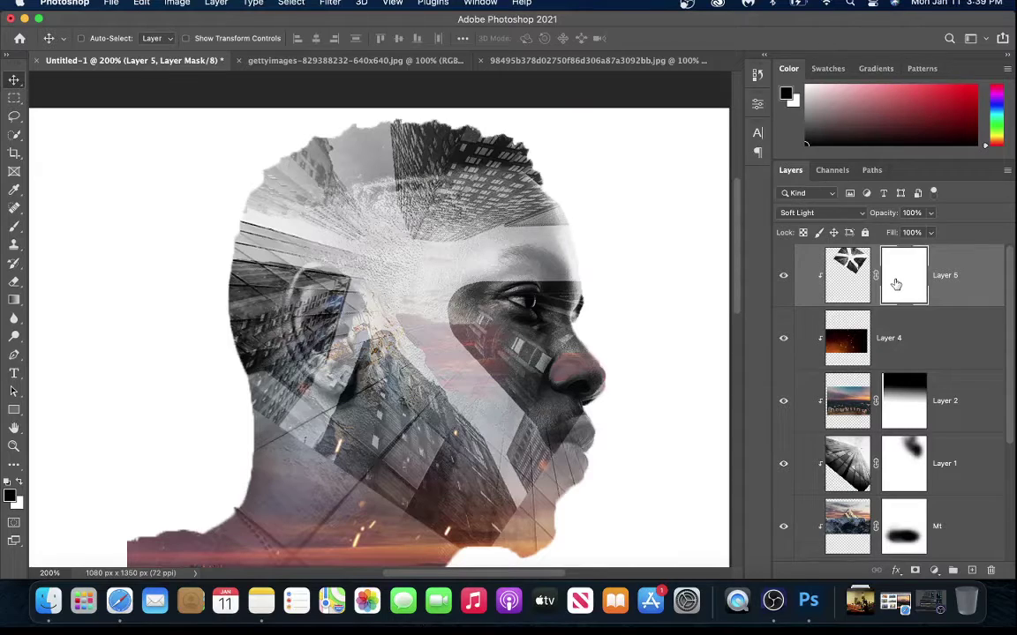
key("super+i")
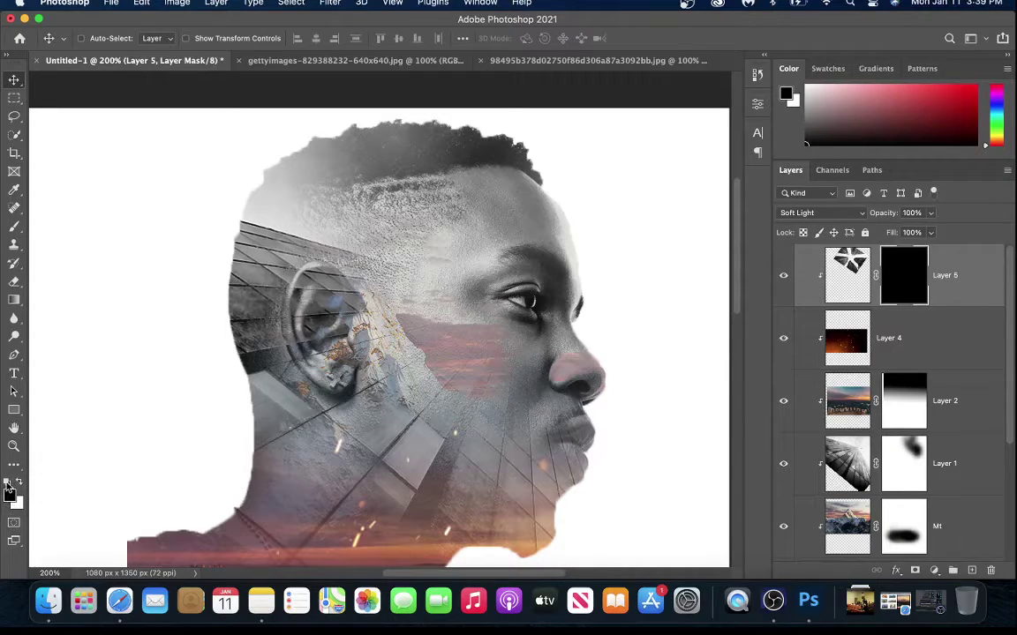
left_click(18, 482)
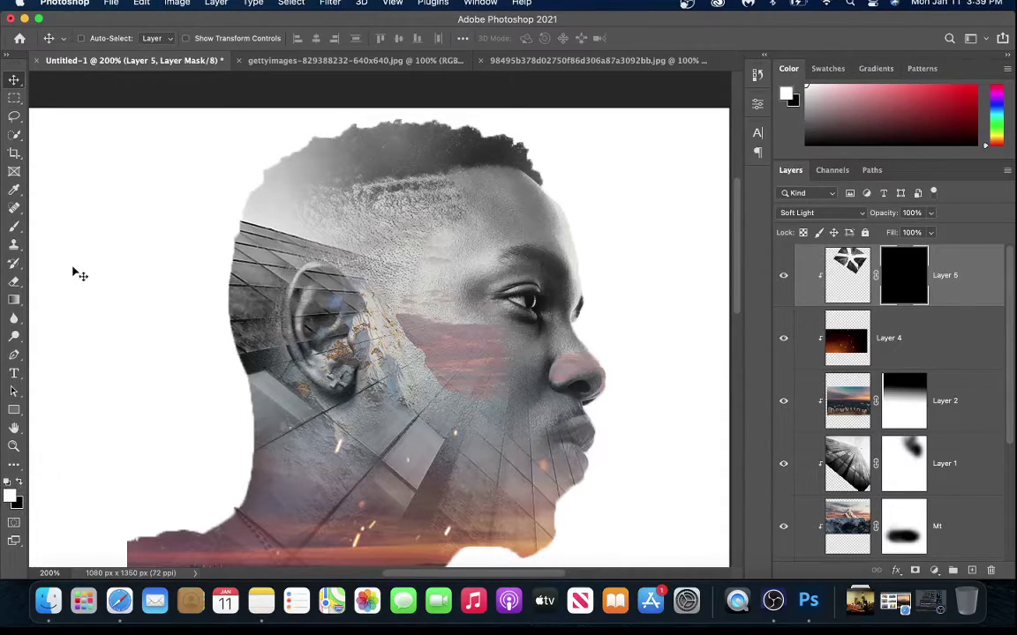
left_click(14, 226)
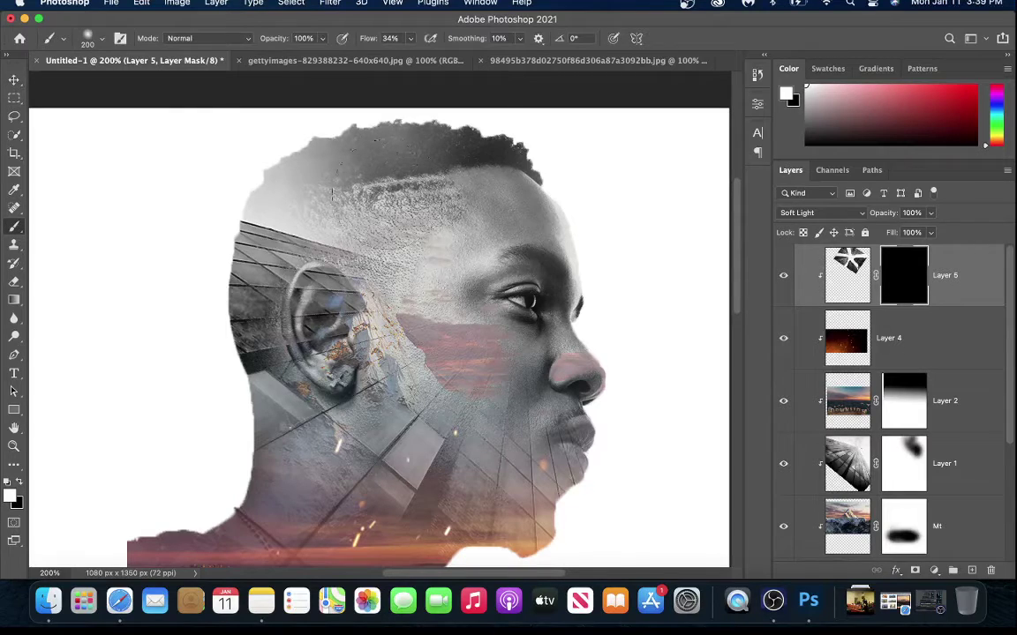
mouse_move(346, 154)
left_mouse_down()
mouse_move(476, 166)
mouse_move(428, 163)
mouse_move(371, 202)
mouse_move(521, 177)
left_mouse_up()
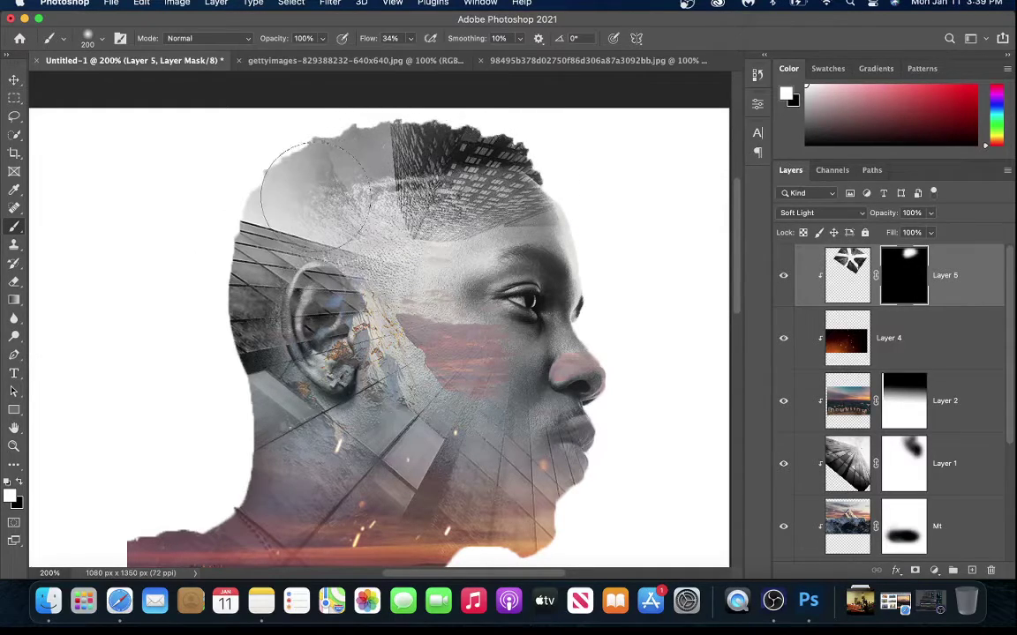
mouse_move(256, 182)
left_mouse_down()
mouse_move(305, 181)
mouse_move(283, 179)
mouse_move(317, 207)
mouse_move(313, 187)
left_mouse_up()
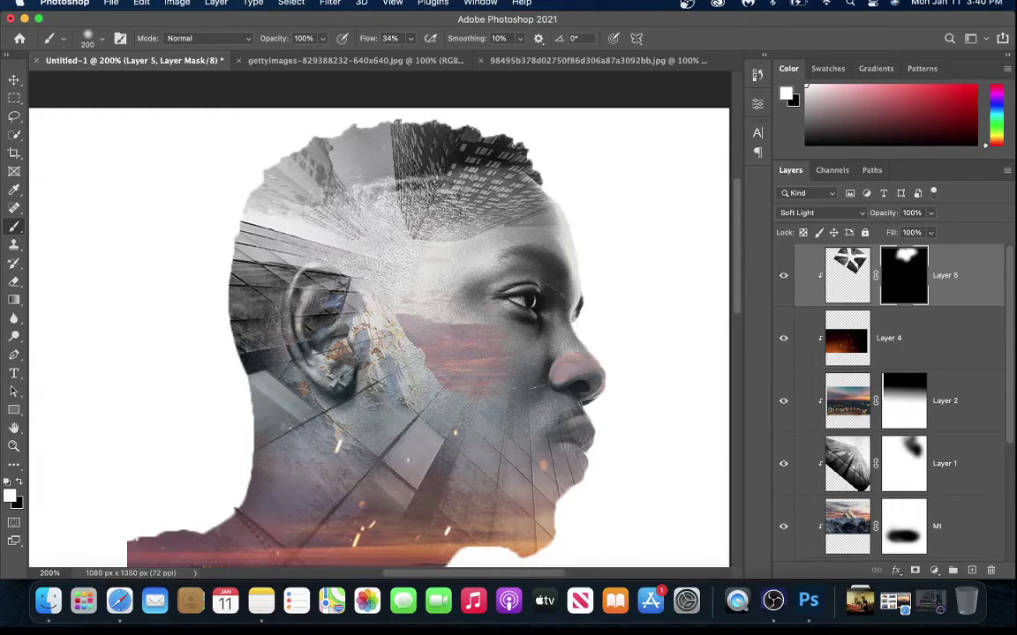
Add a Black & White adjustment layer with the Default preset directly above the Mt layer, clipped with the other portrait layers
scroll(738, 265, "down", 5)
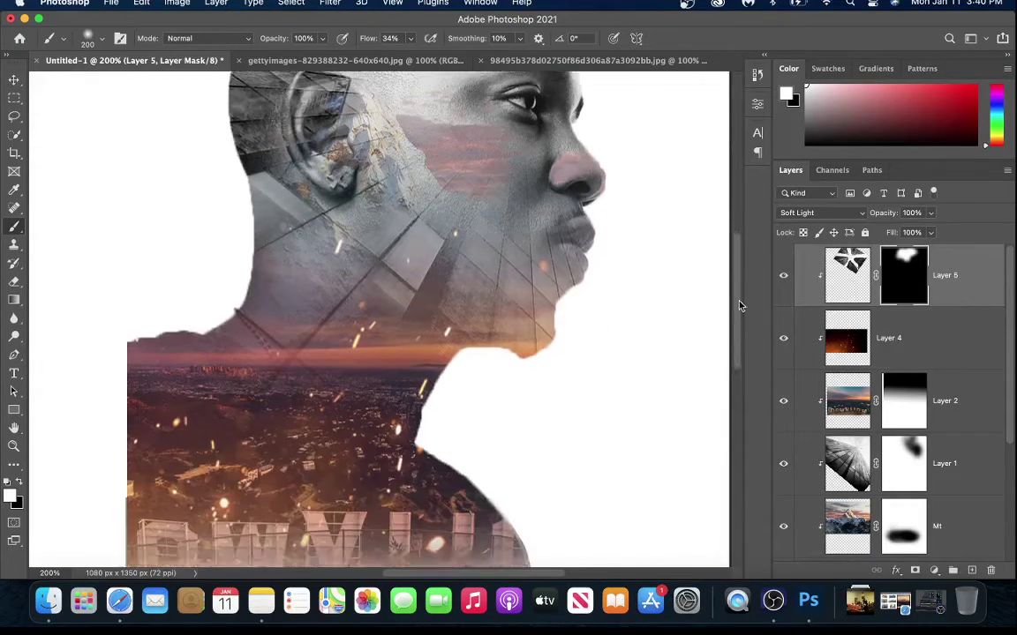
scroll(740, 283, "up", 3)
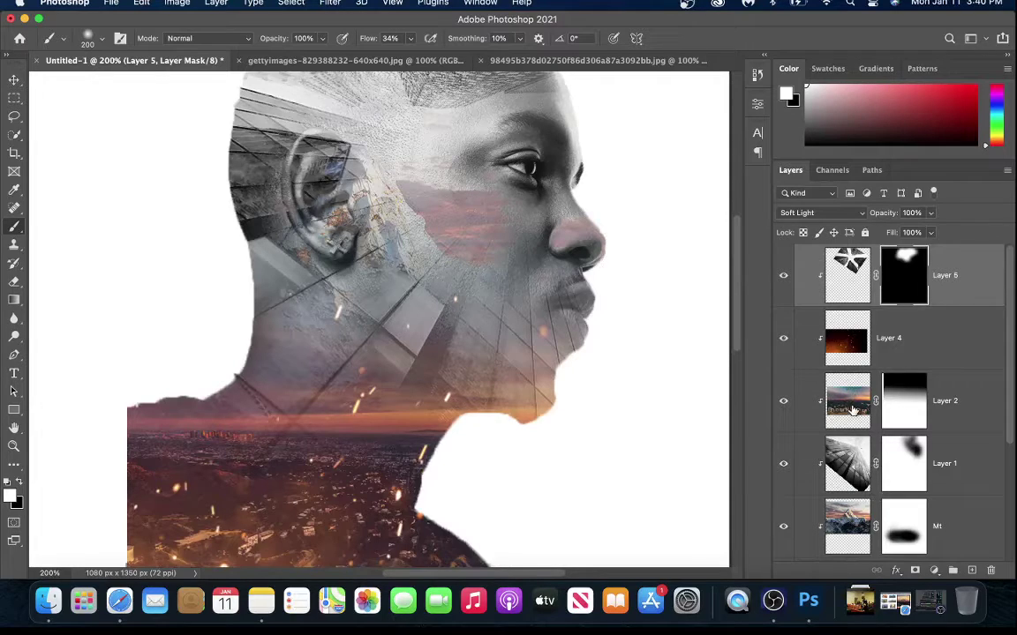
left_click(854, 515)
left_click_drag(1006, 401, 1012, 479)
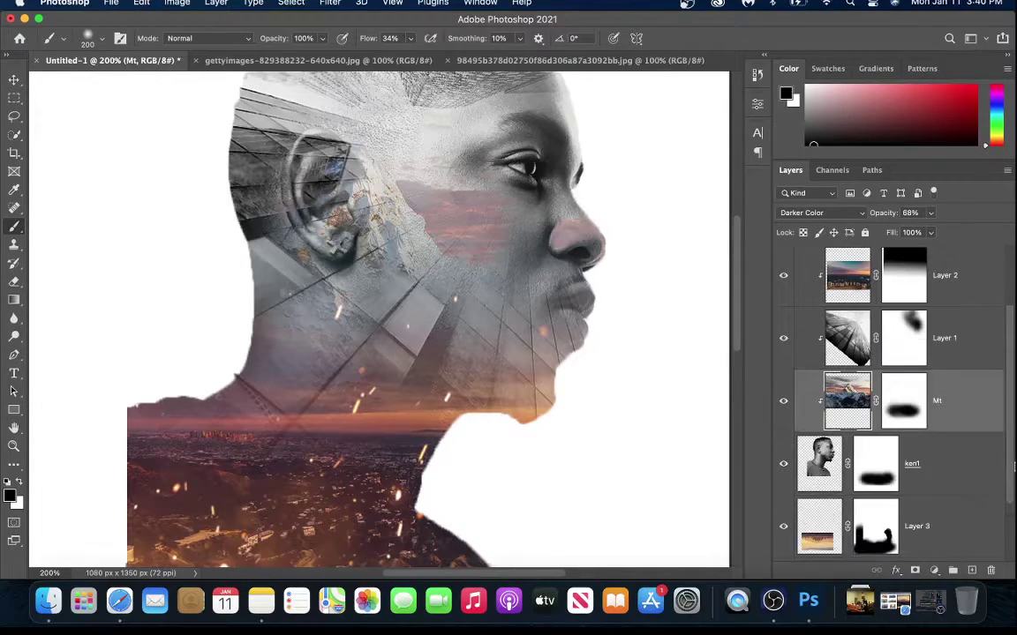
left_click(934, 572)
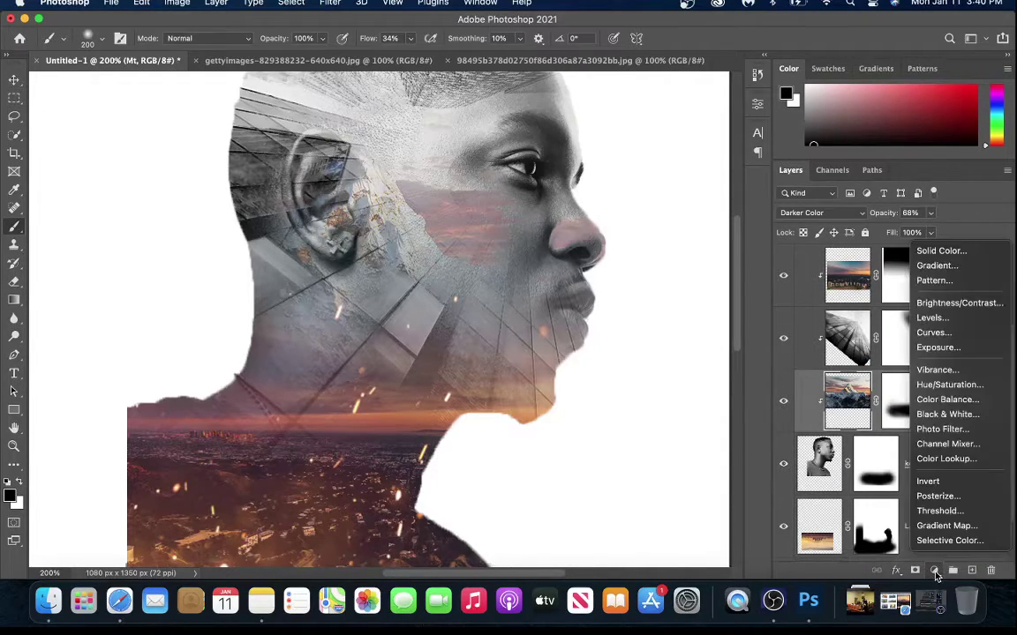
left_click(947, 414)
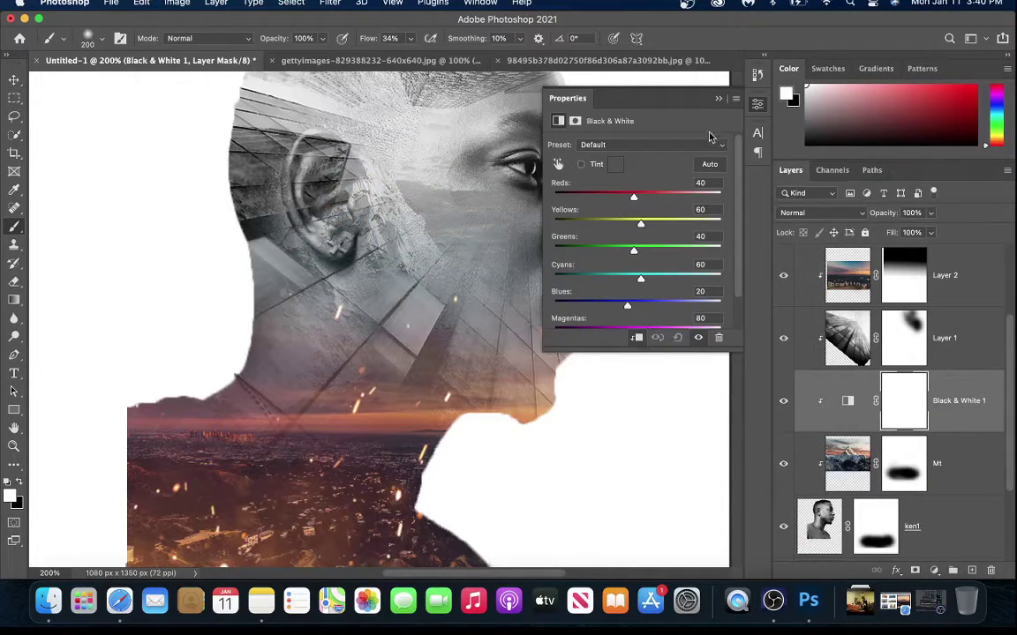
left_click(719, 99)
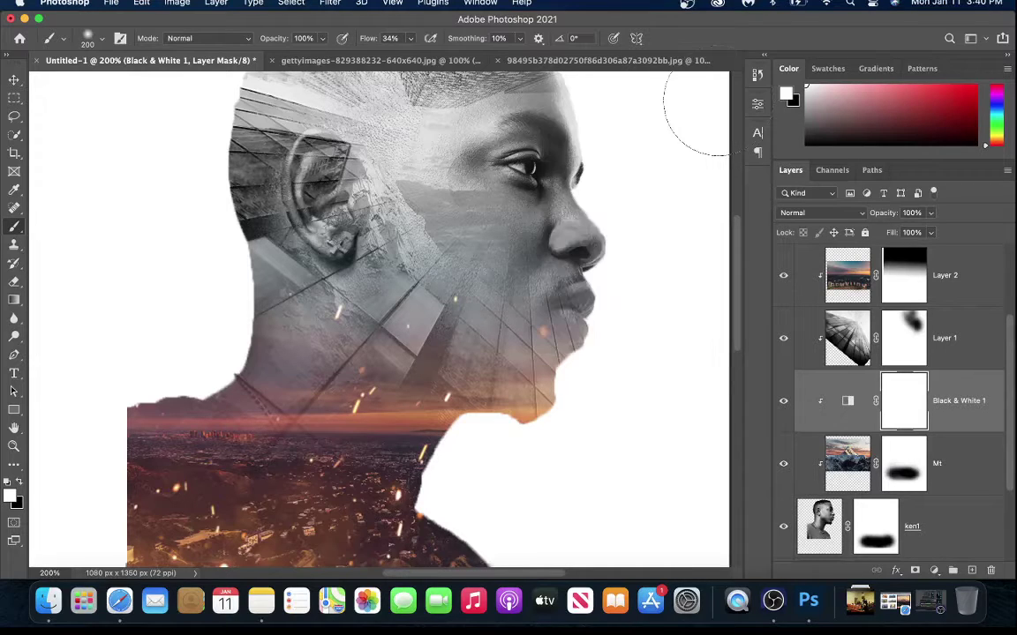
Examine how the desaturated mountain texture blends from the head down to the inverted skyline, and view the whole canvas
scroll(665, 299, "up", 5)
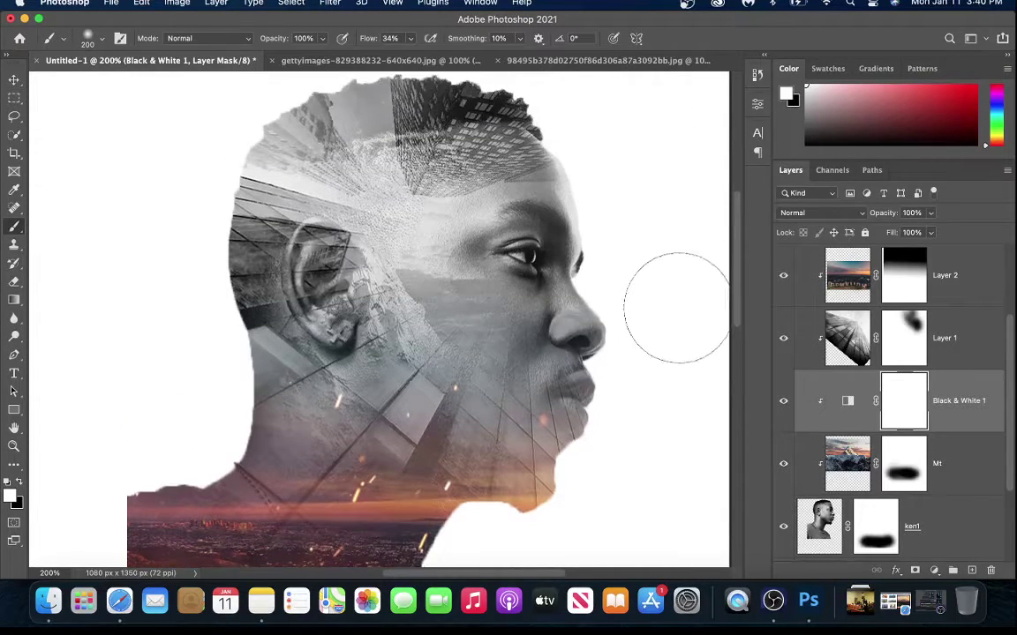
scroll(670, 305, "down", 15)
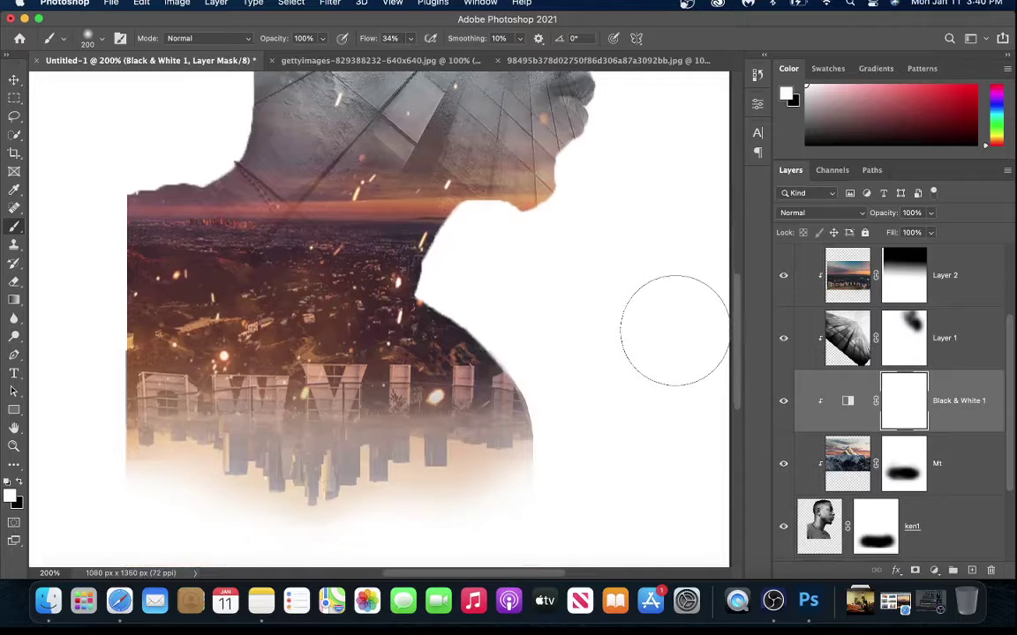
scroll(674, 330, "down", 9)
scroll(675, 330, "up", 12)
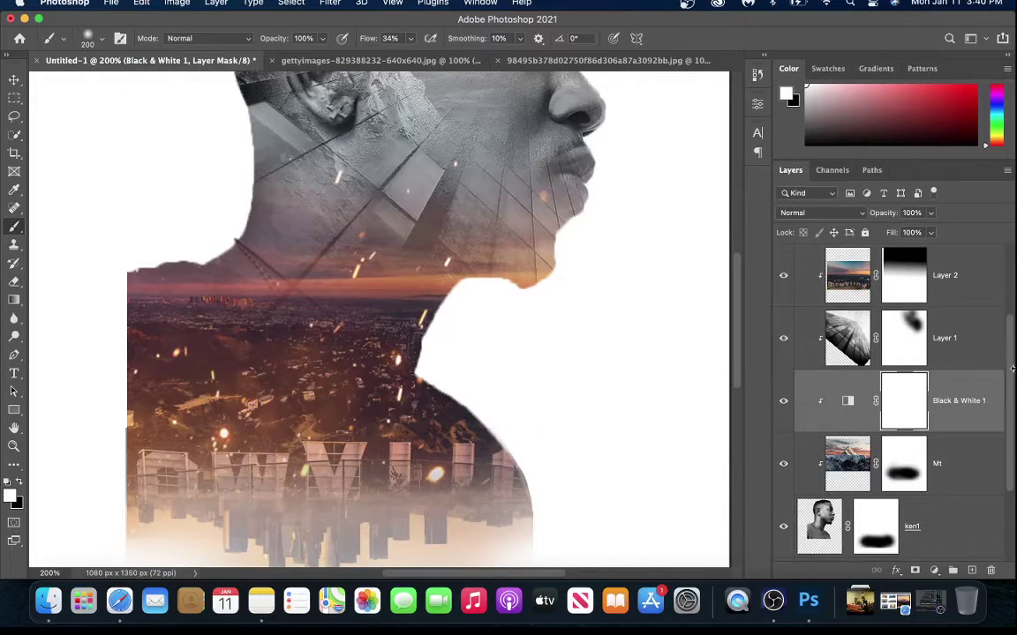
left_click_drag(1011, 376, 1011, 326)
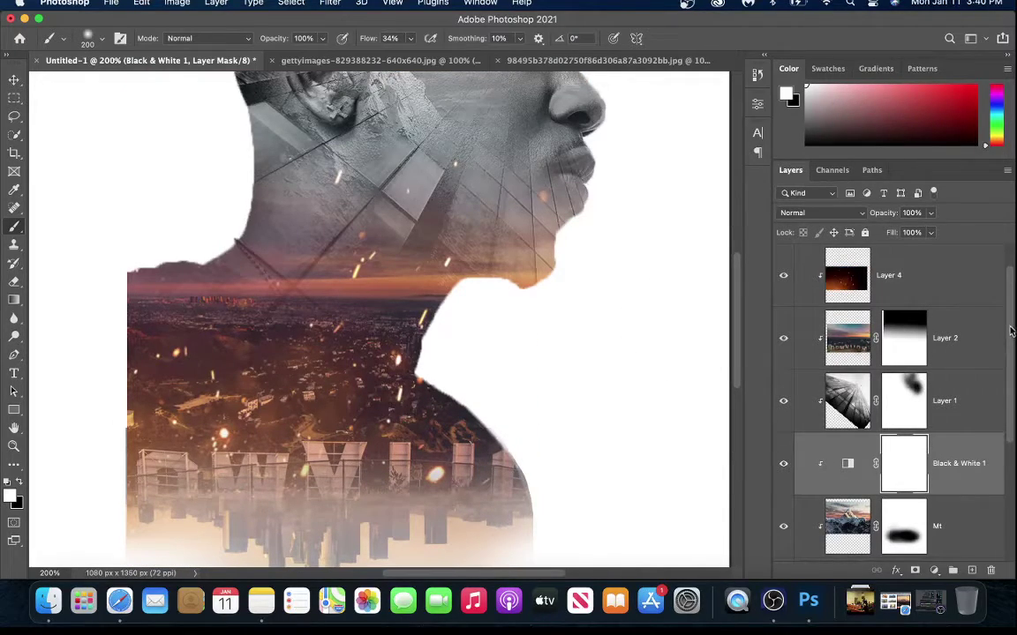
scroll(993, 326, "up", 2)
key("super+1")
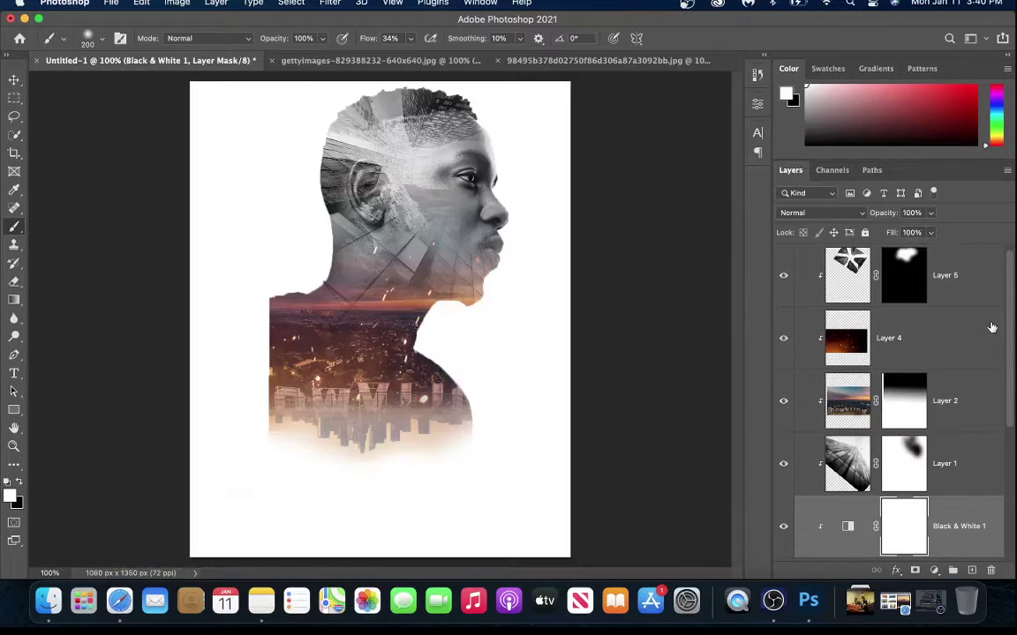
Group all layers from Layer 3 up to Layer 5 and move the group down to centre the portrait vertically on the canvas
scroll(928, 306, "down", 5)
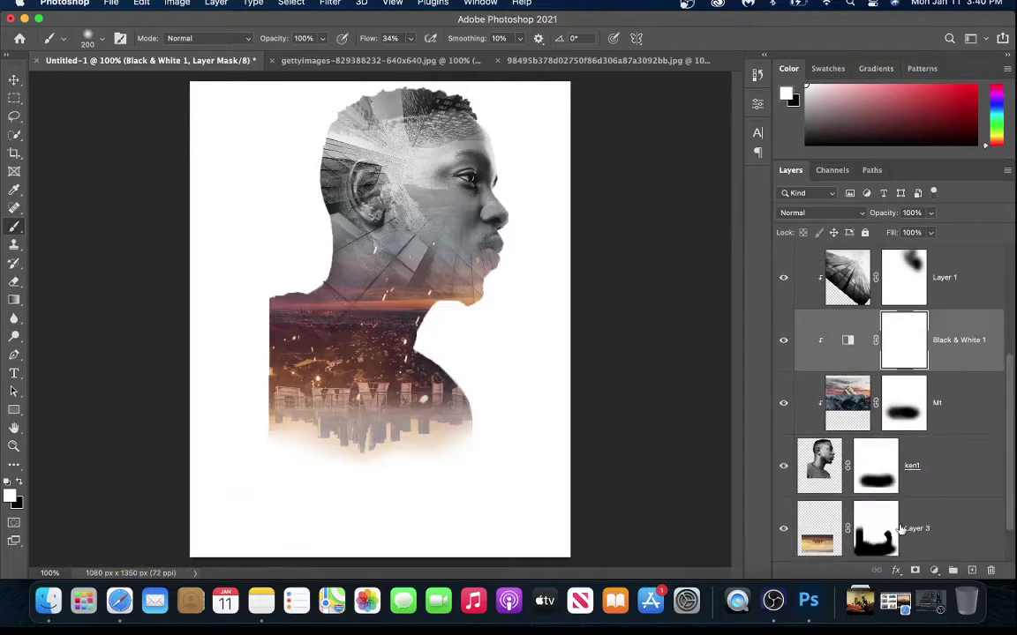
left_click(918, 482)
scroll(922, 479, "up", 3)
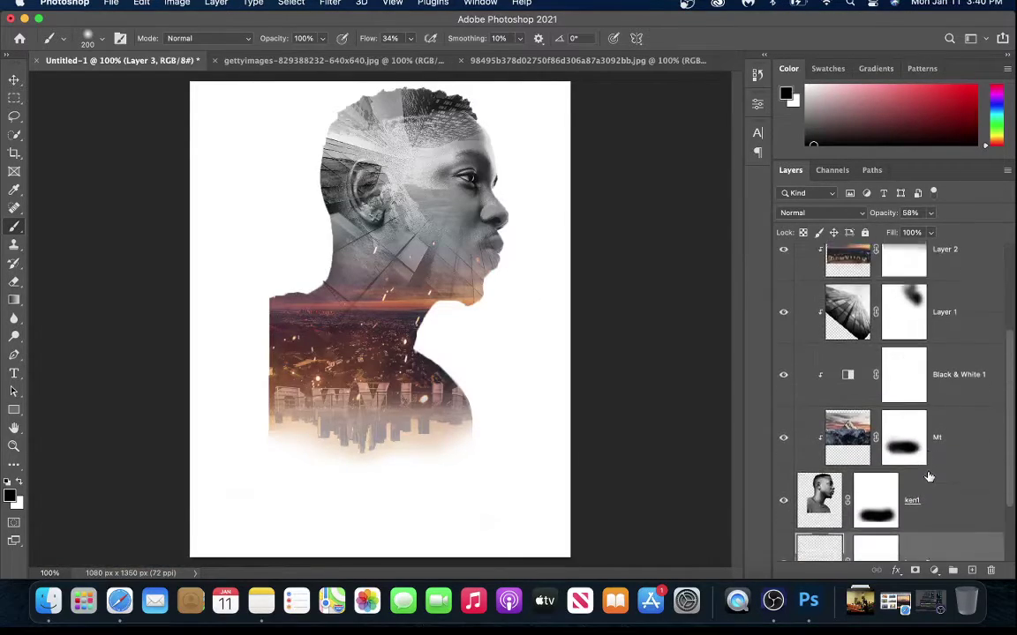
scroll(927, 476, "down", 3)
scroll(928, 477, "up", 3)
scroll(928, 477, "down", 3)
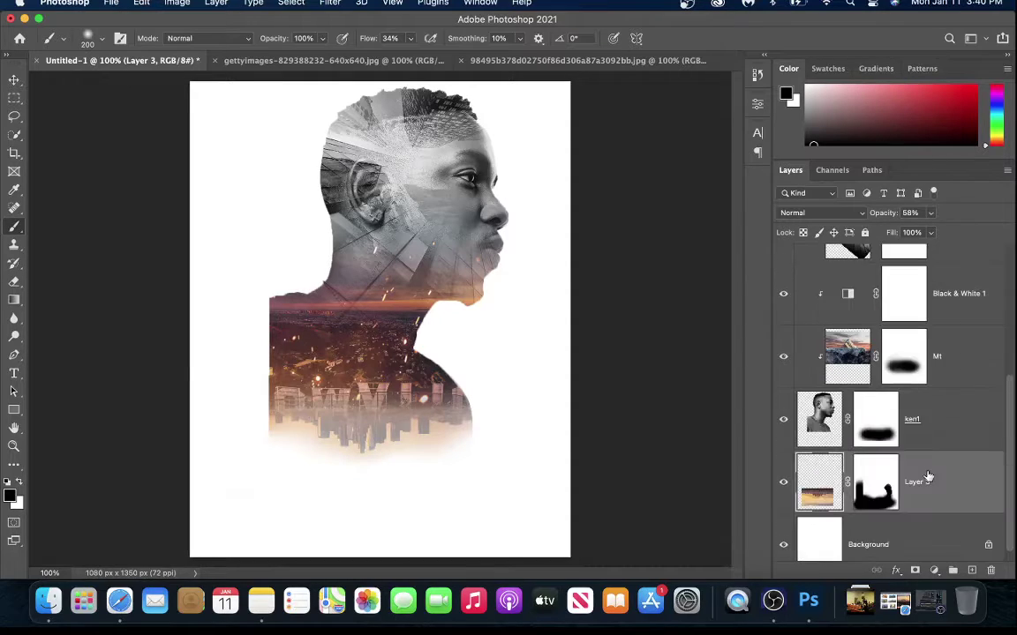
scroll(927, 477, "up", 4)
scroll(927, 477, "up", 1)
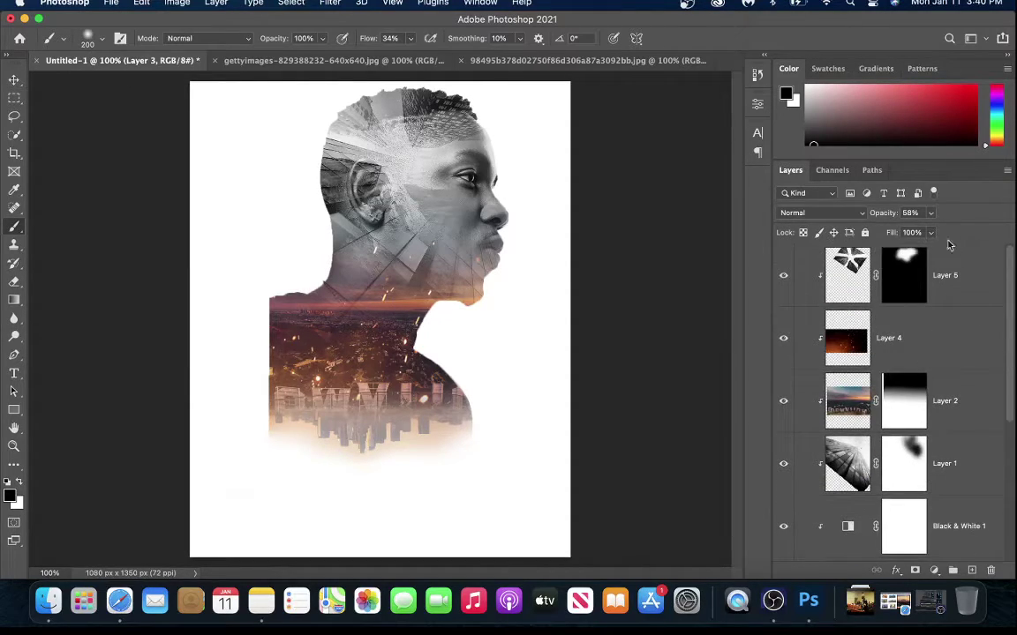
left_click(959, 277, "shift")
scroll(952, 389, "down", 5)
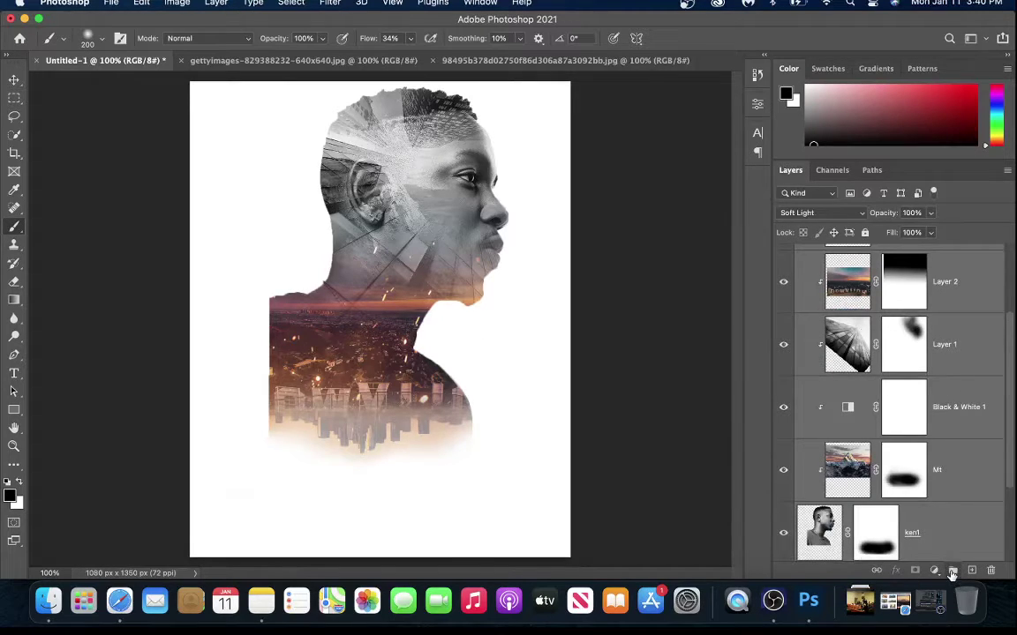
left_click(952, 571)
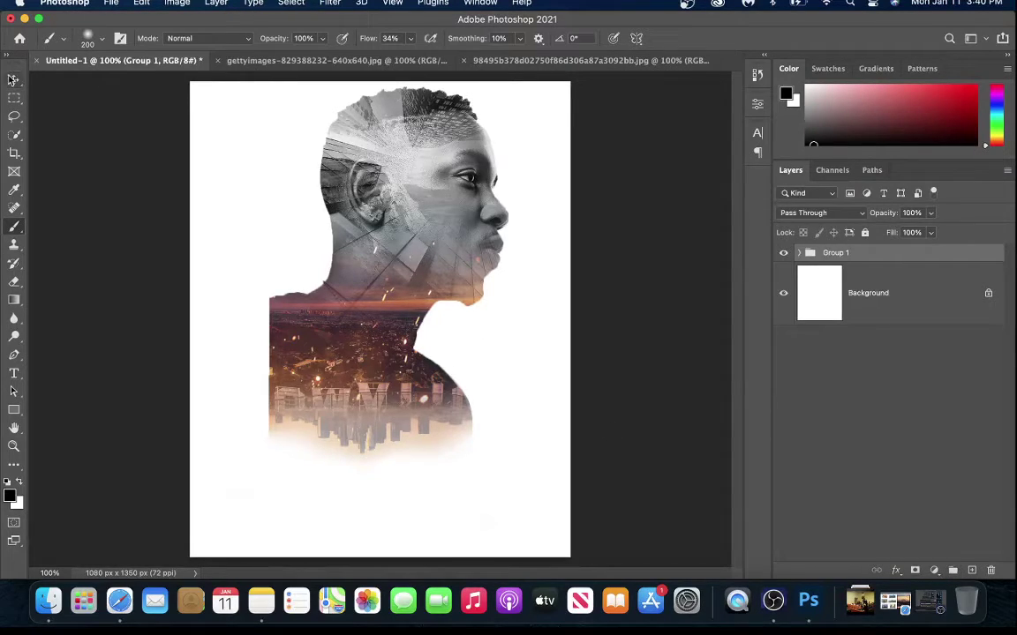
left_click(13, 79)
left_click_drag(405, 201, 402, 250)
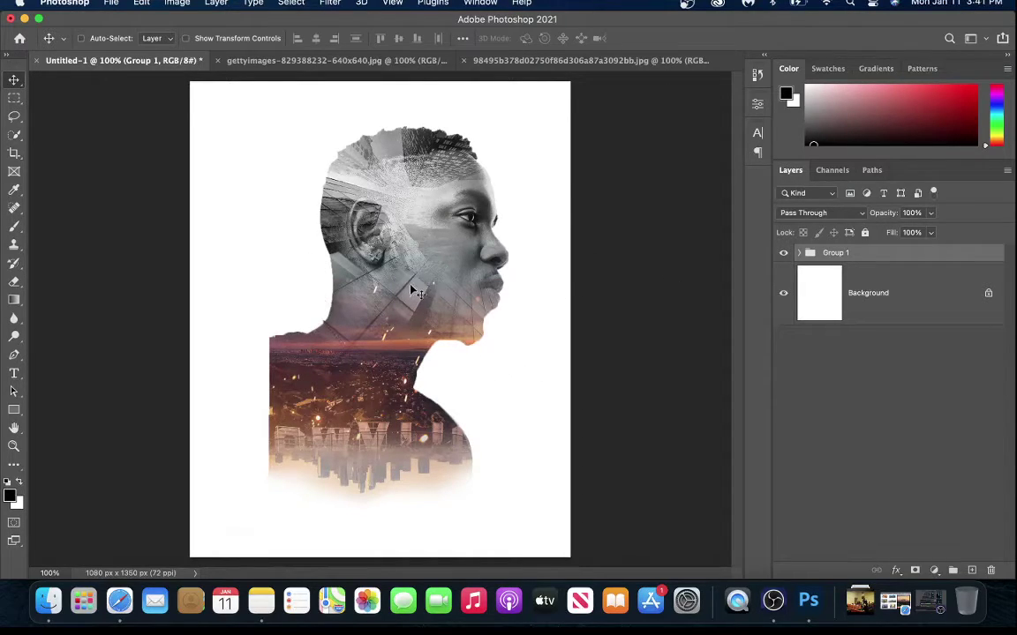
Switch to Safari and search Google Images for "black and white wallpaper"
left_click(119, 603)
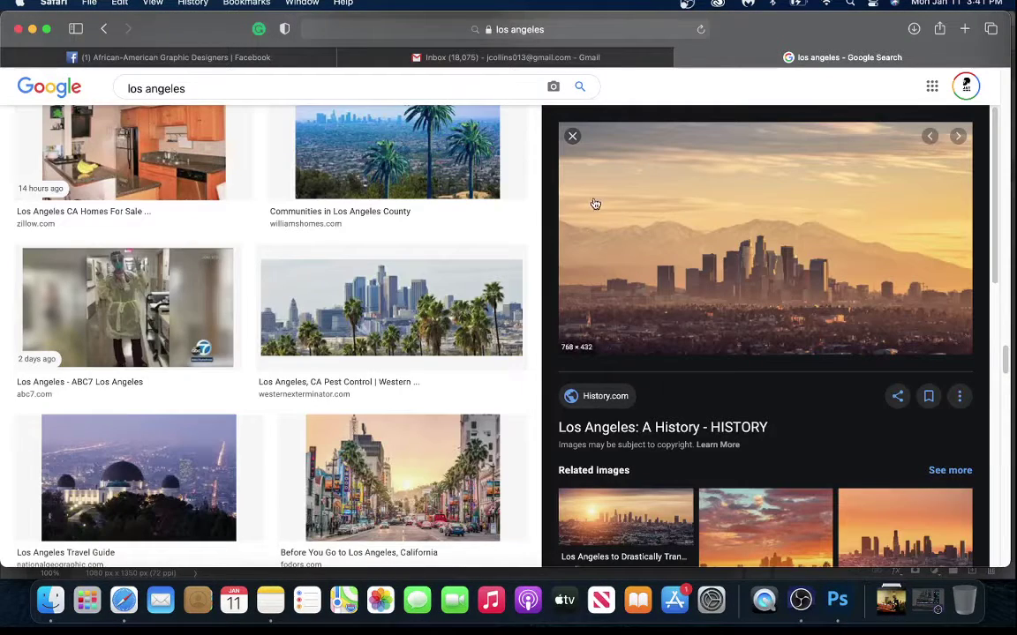
scroll(524, 226, "up", 5)
scroll(524, 226, "up", 10)
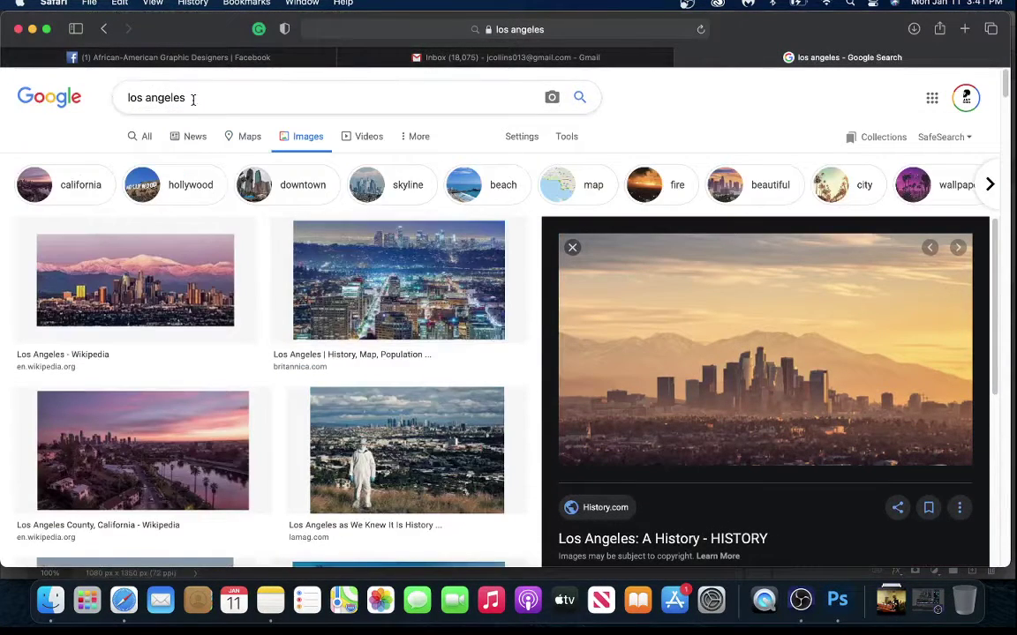
left_click_drag(198, 98, 96, 104)
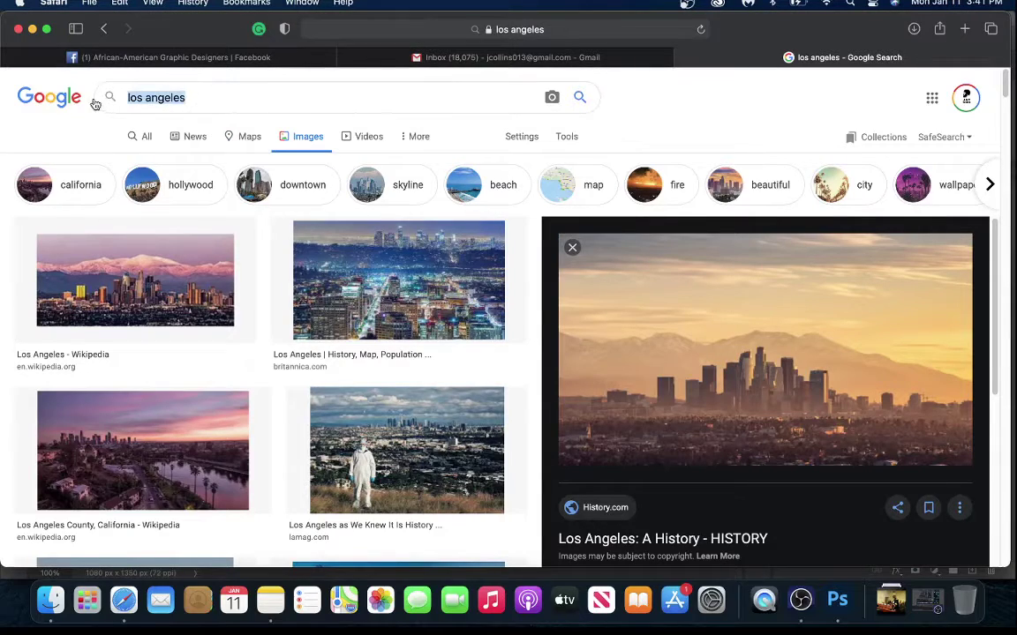
type("black")
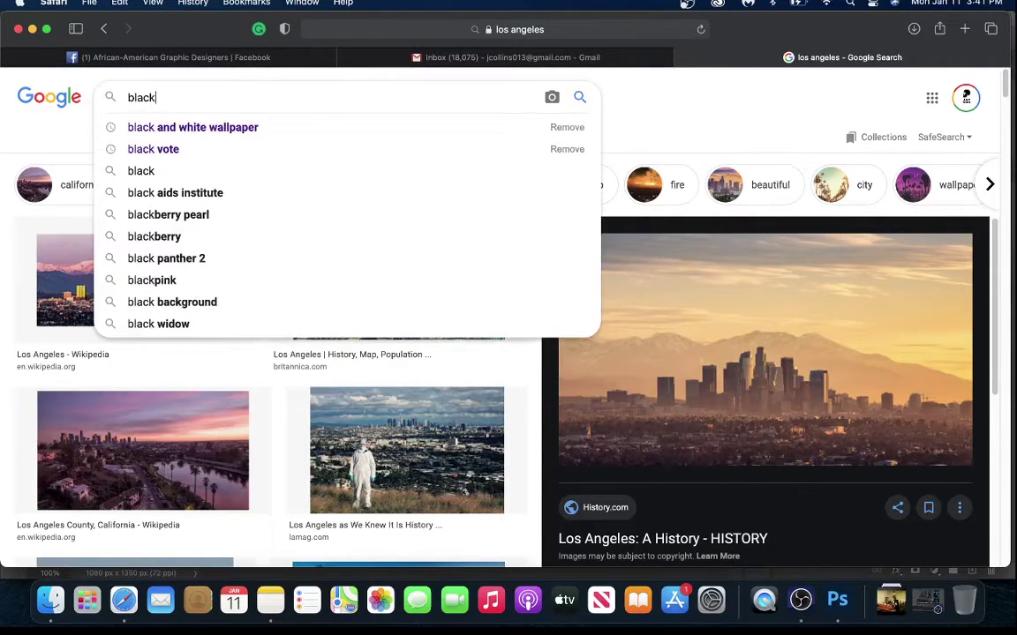
left_click(204, 128)
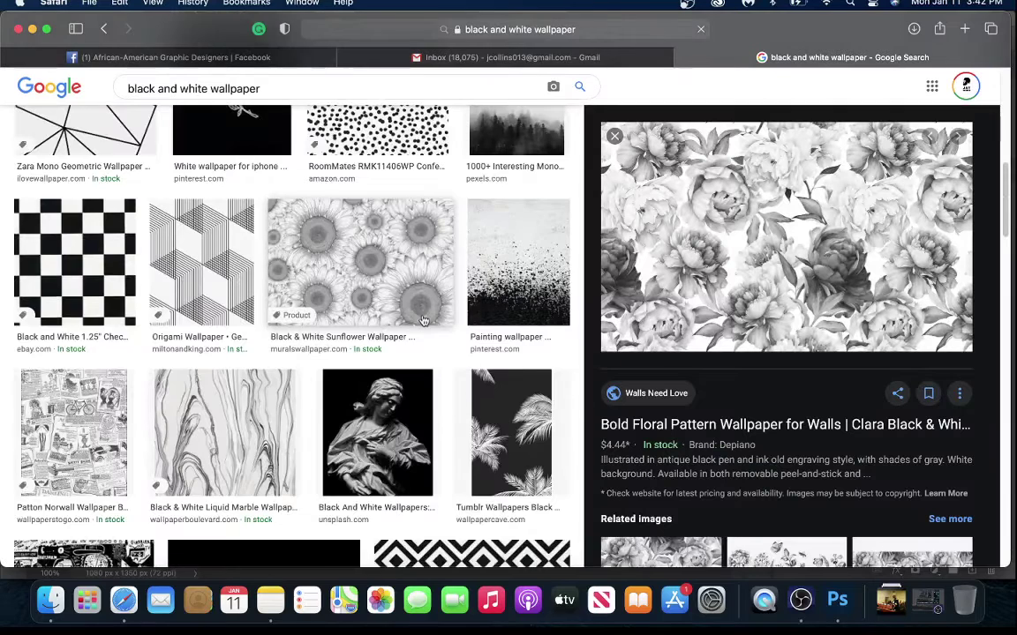
Bring the bold floral pattern wallpaper into the Photoshop portrait document between Group 1 and the Background, covering the whole canvas
scroll(380, 265, "up", 2)
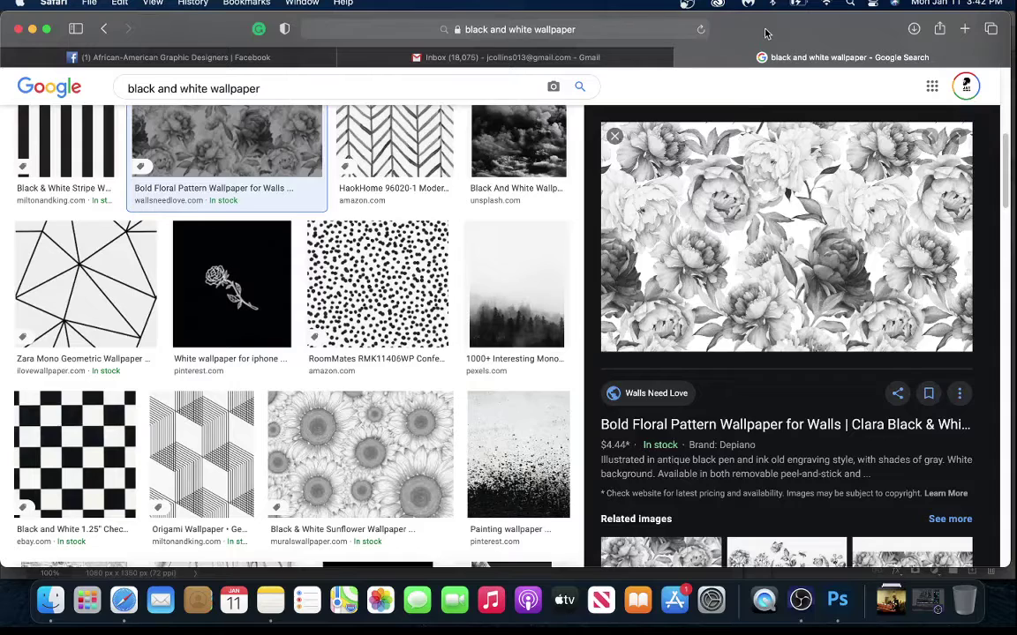
left_click_drag(766, 33, 901, 252)
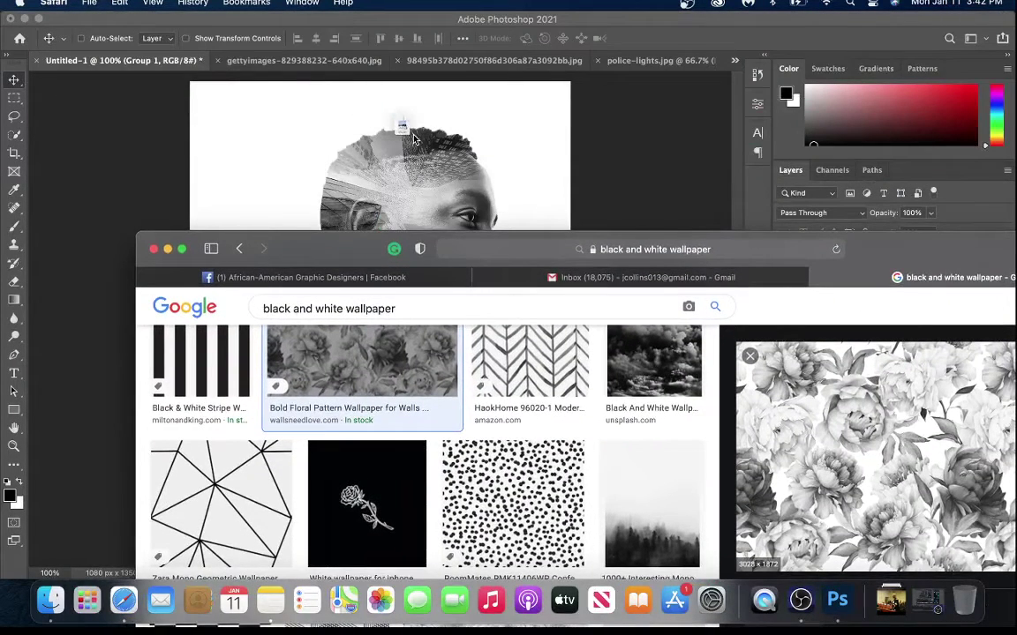
left_click_drag(413, 139, 428, 139)
left_click_drag(874, 275, 918, 325)
left_click_drag(518, 275, 521, 350)
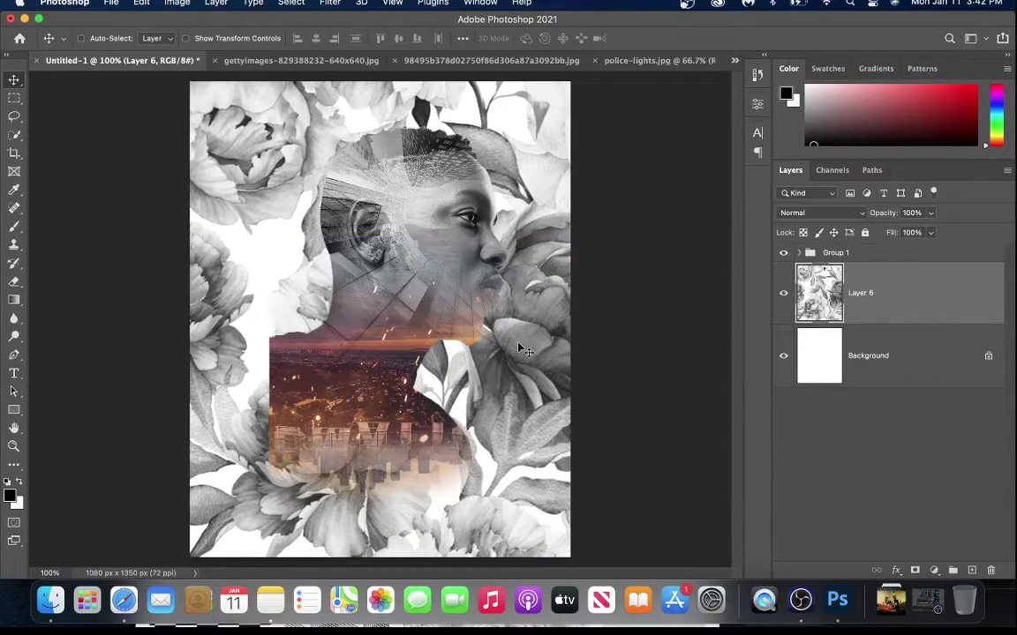
Lower the floral layer's opacity to 54%
left_click(930, 212)
left_click_drag(903, 235, 891, 236)
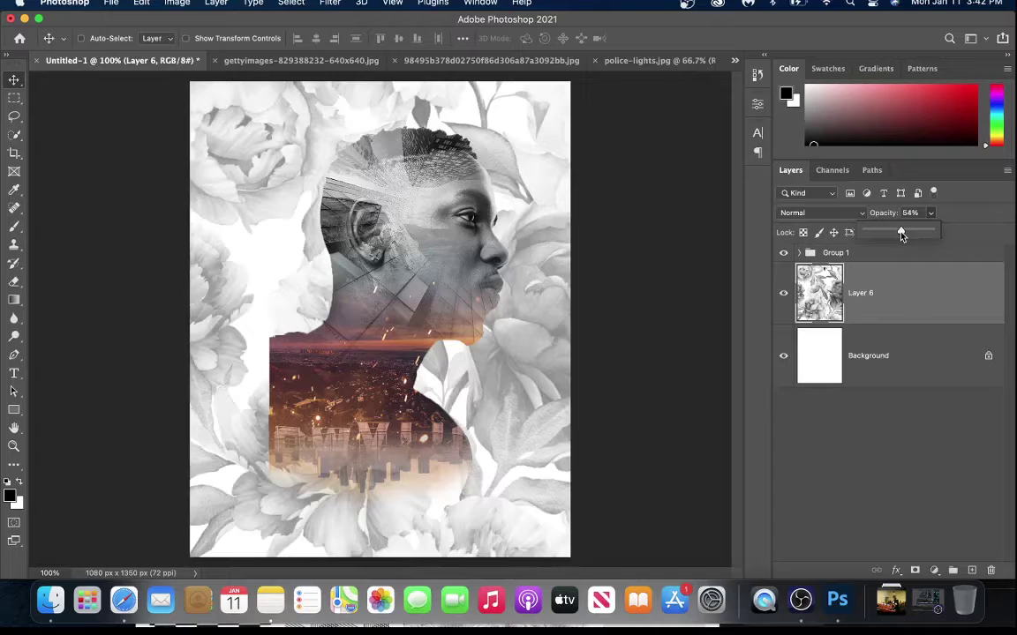
left_click_drag(909, 233, 901, 232)
Check the portrait's edges against the flowers and set the floral layer's opacity to 33%
left_click(552, 293, "super")
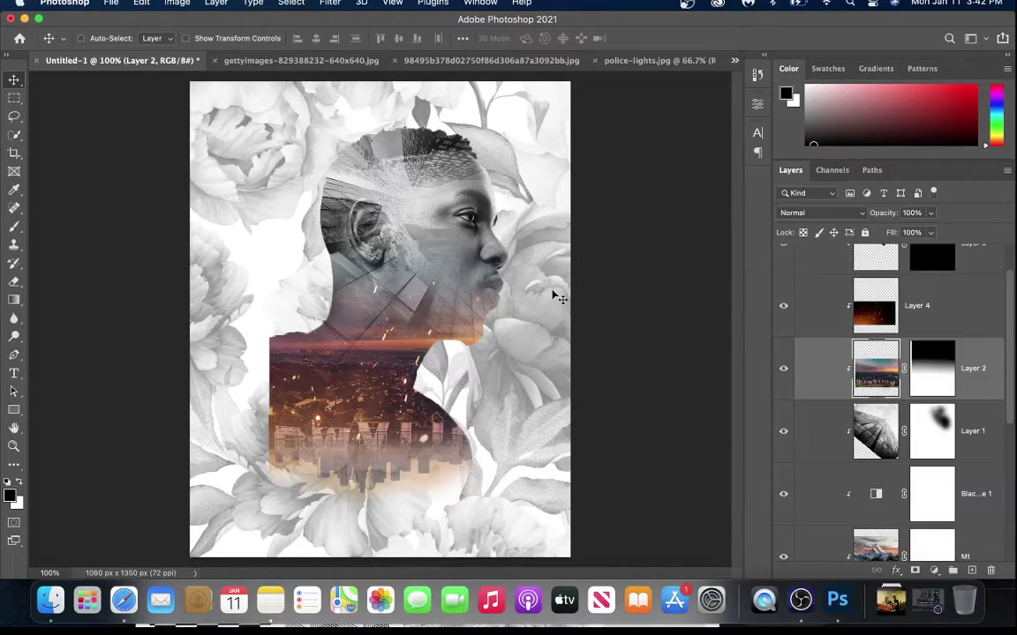
key("super+plus")
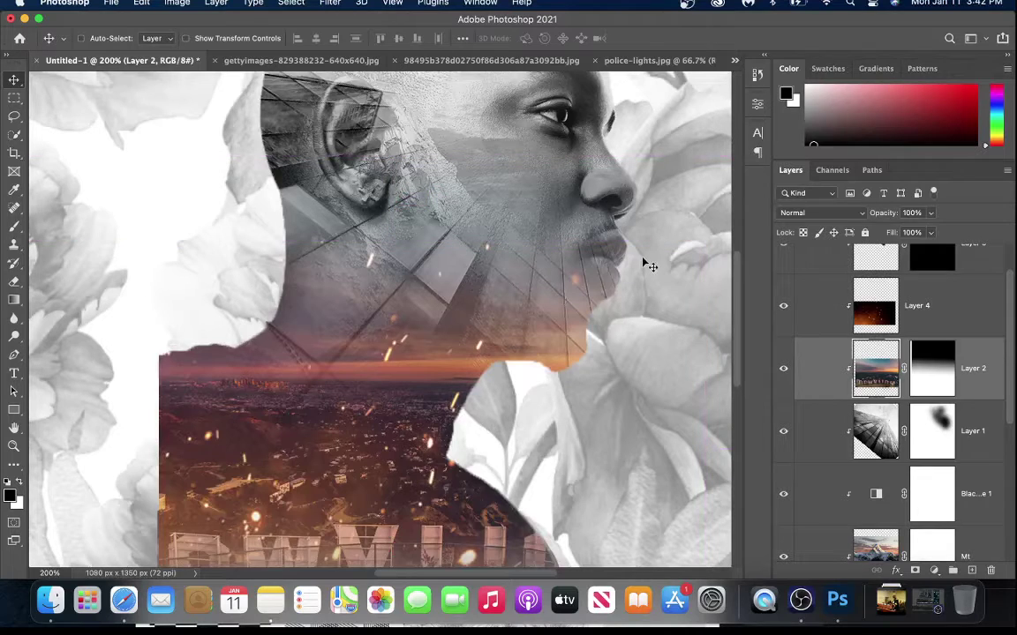
scroll(634, 255, "down", 5)
scroll(634, 254, "left", 2)
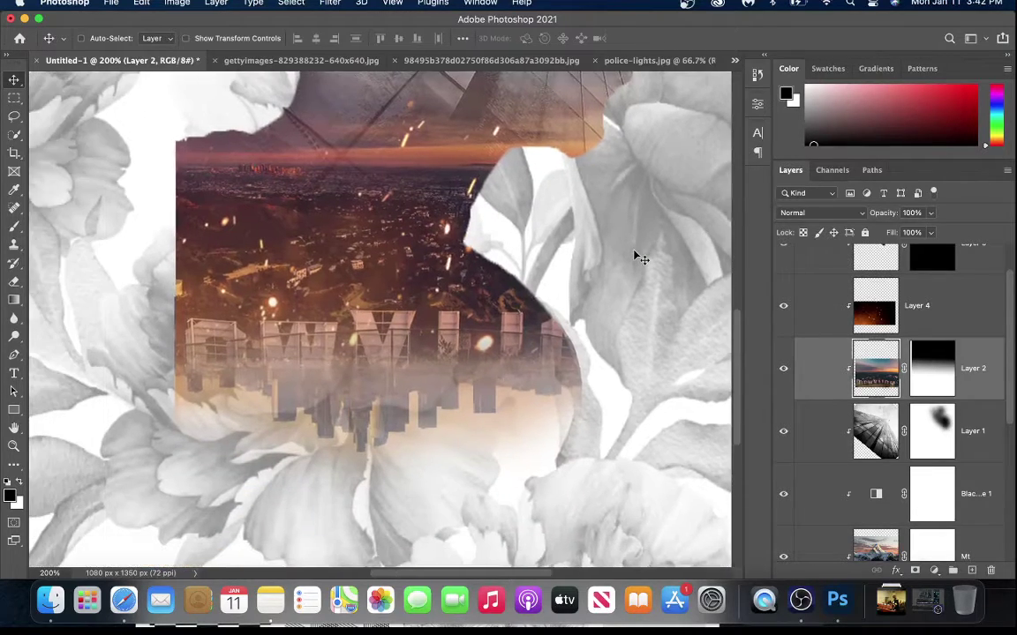
scroll(634, 255, "up", 4)
scroll(635, 255, "up", 5)
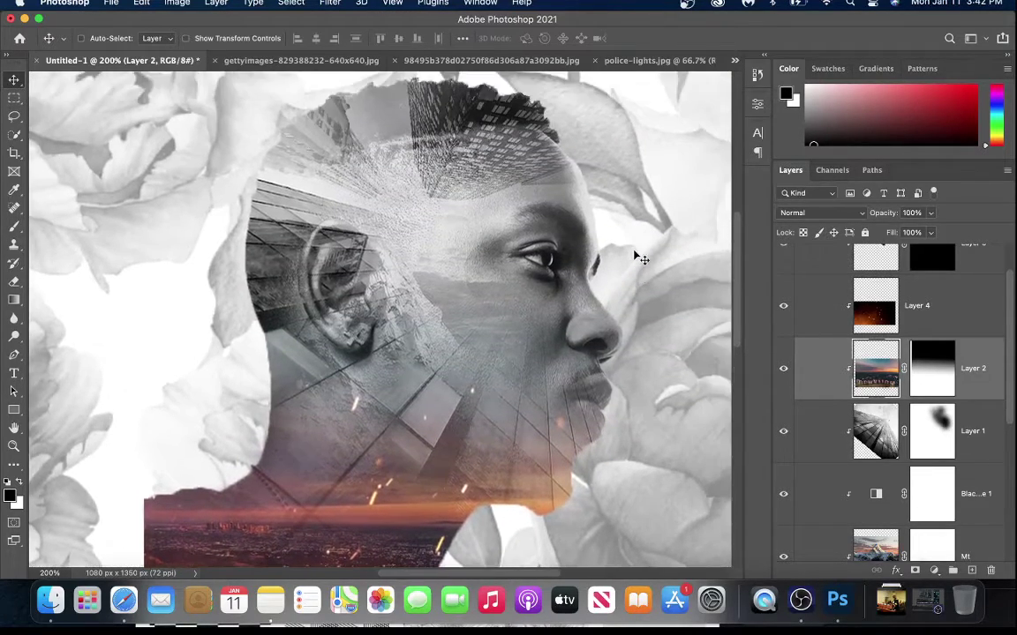
key("super+1")
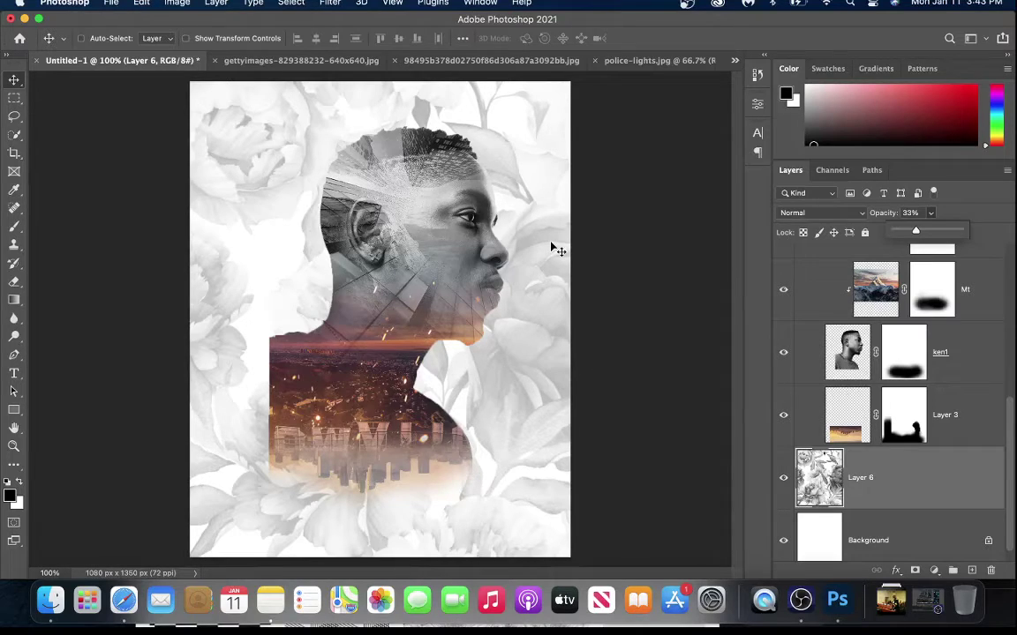
key("super")
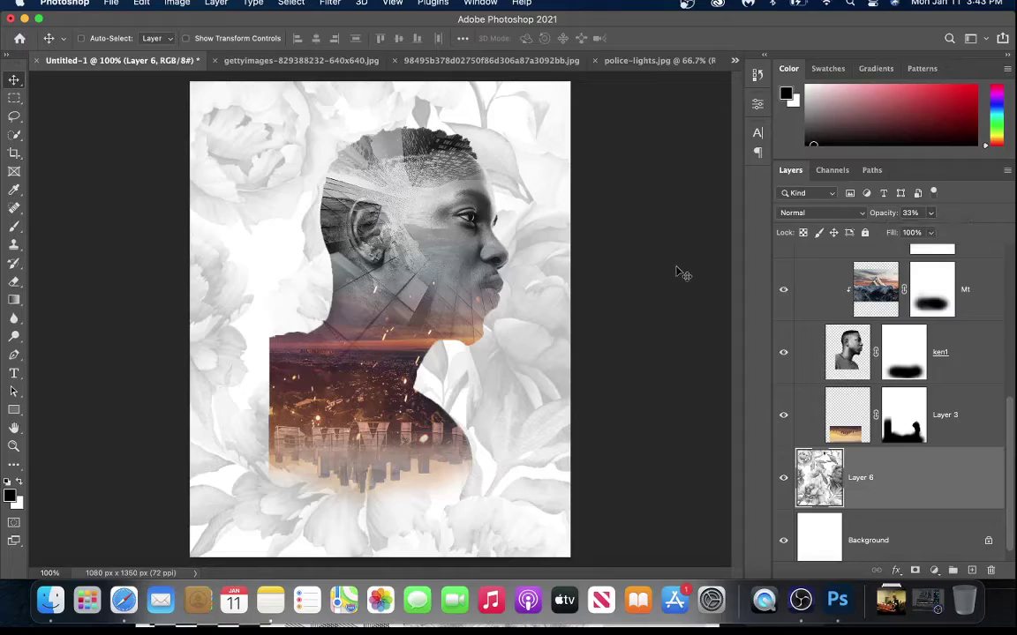